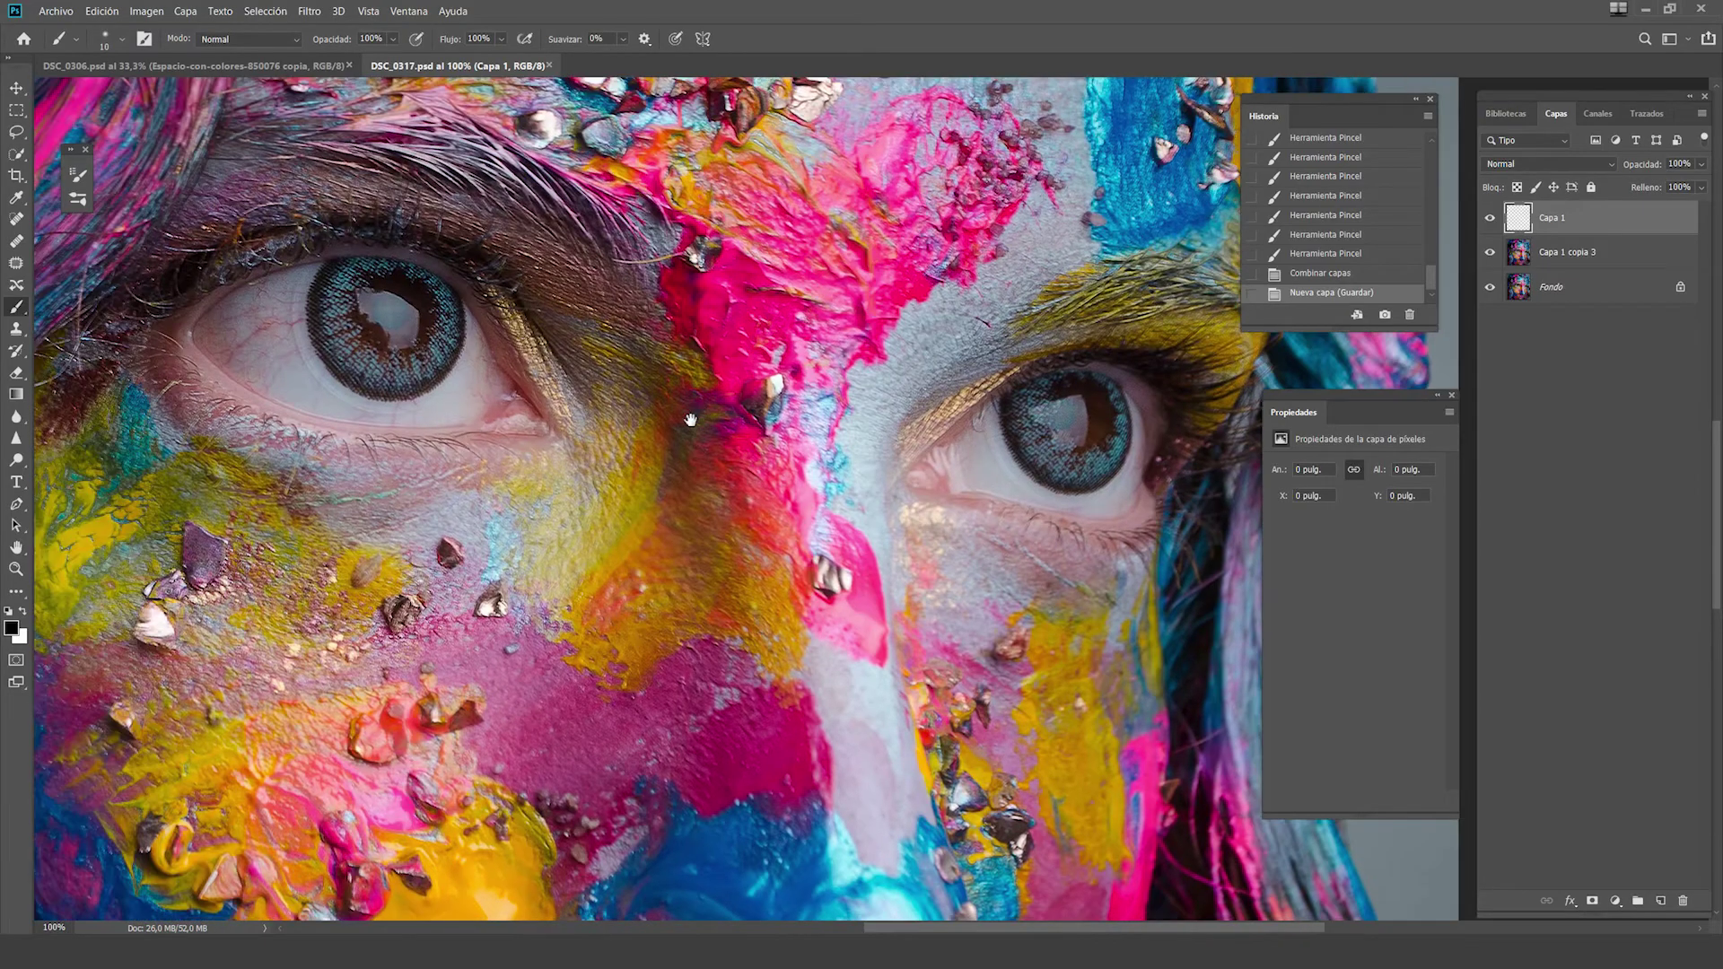
Centre the left eye in view and paint a fine stroke beside it on Capa 1
left_click_drag(690, 420, 908, 452)
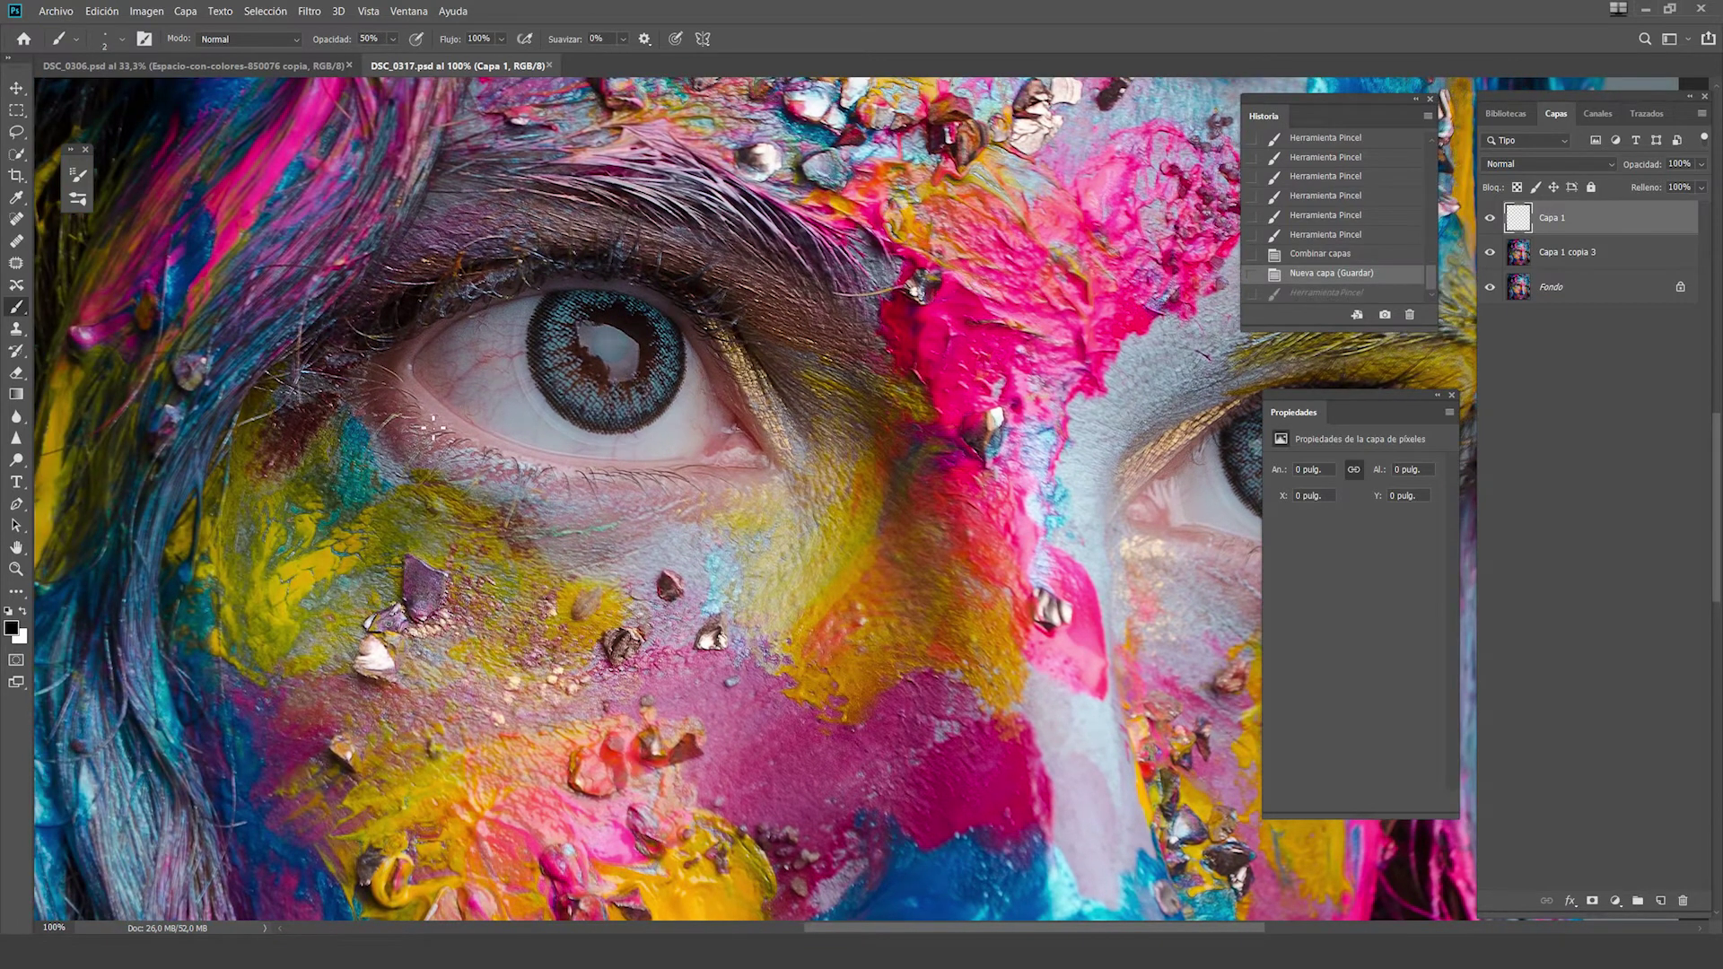
mouse_move(408, 422)
left_mouse_down()
mouse_move(422, 414)
mouse_move(432, 459)
mouse_move(629, 496)
left_mouse_up()
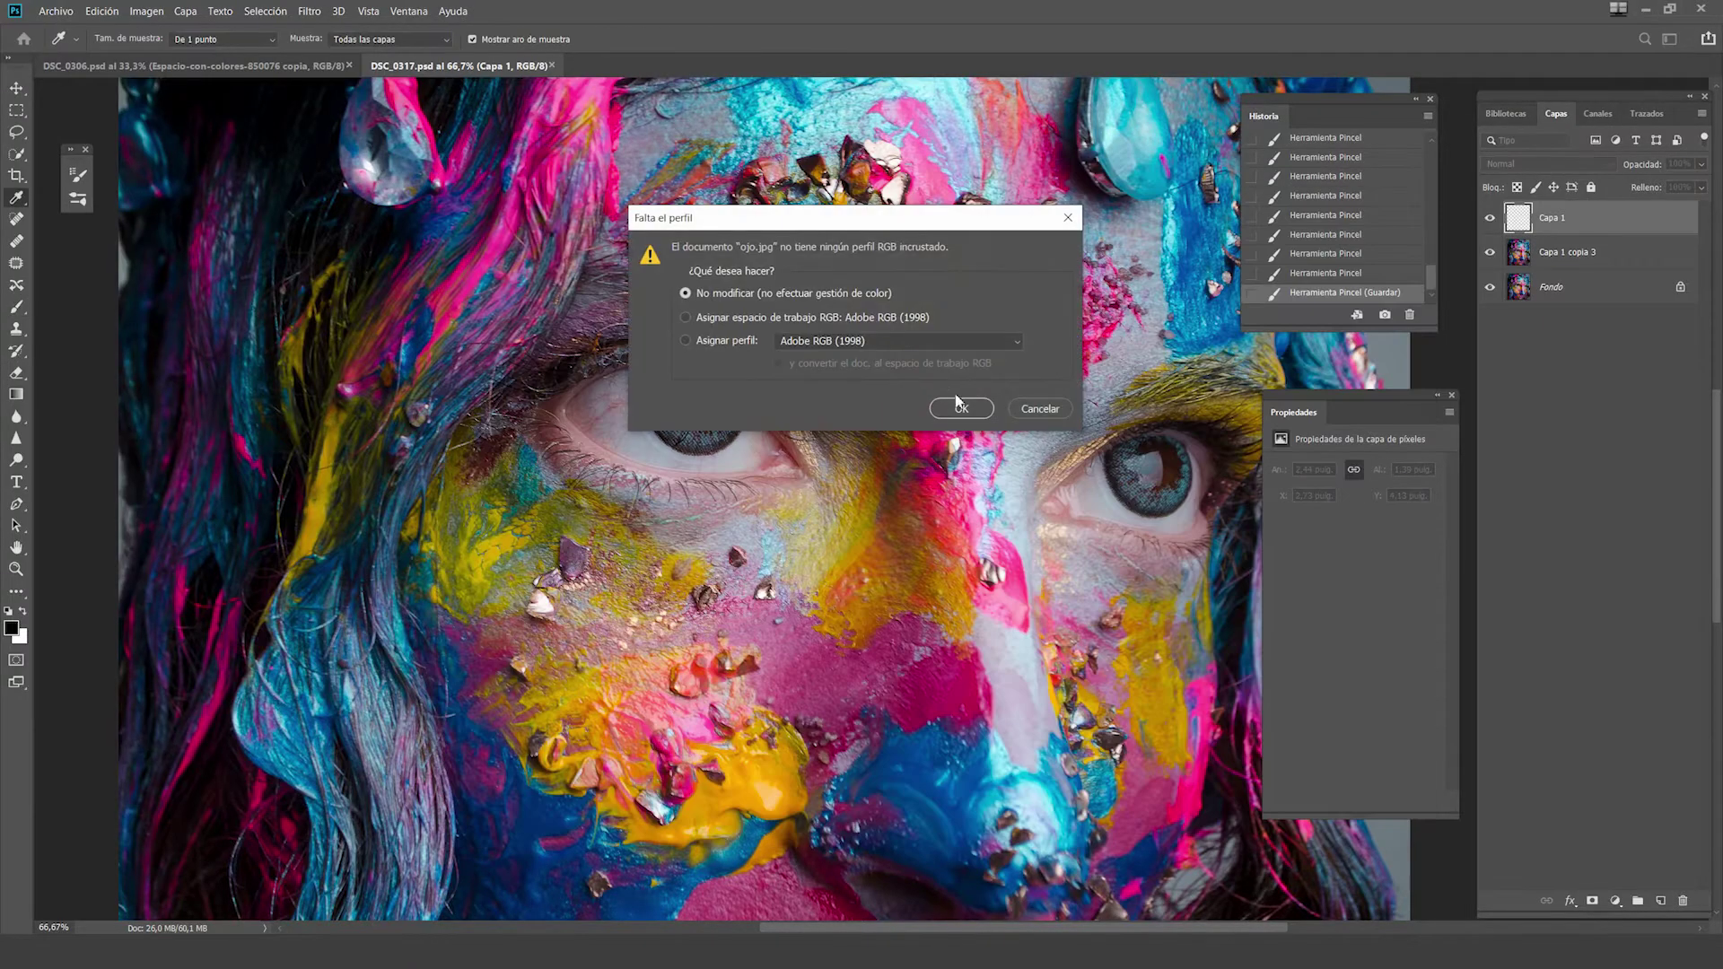
Open ojo.jpg without colour management and Quick Select its whole round iris
left_click(960, 408)
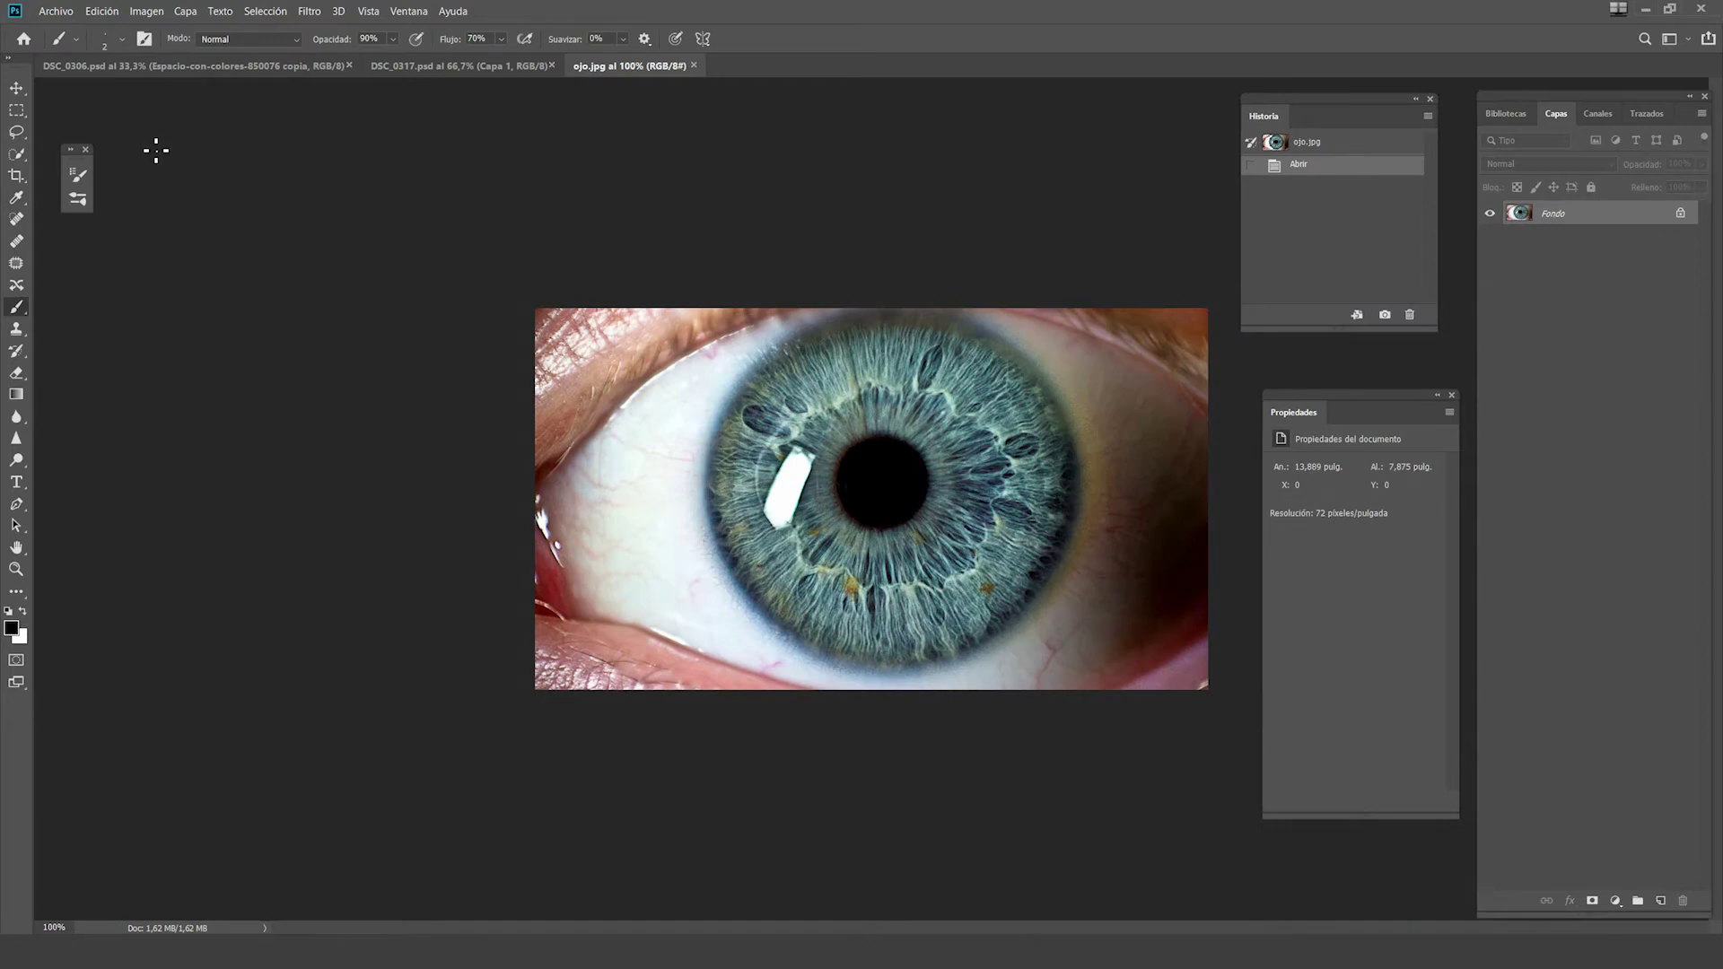
left_click(24, 159)
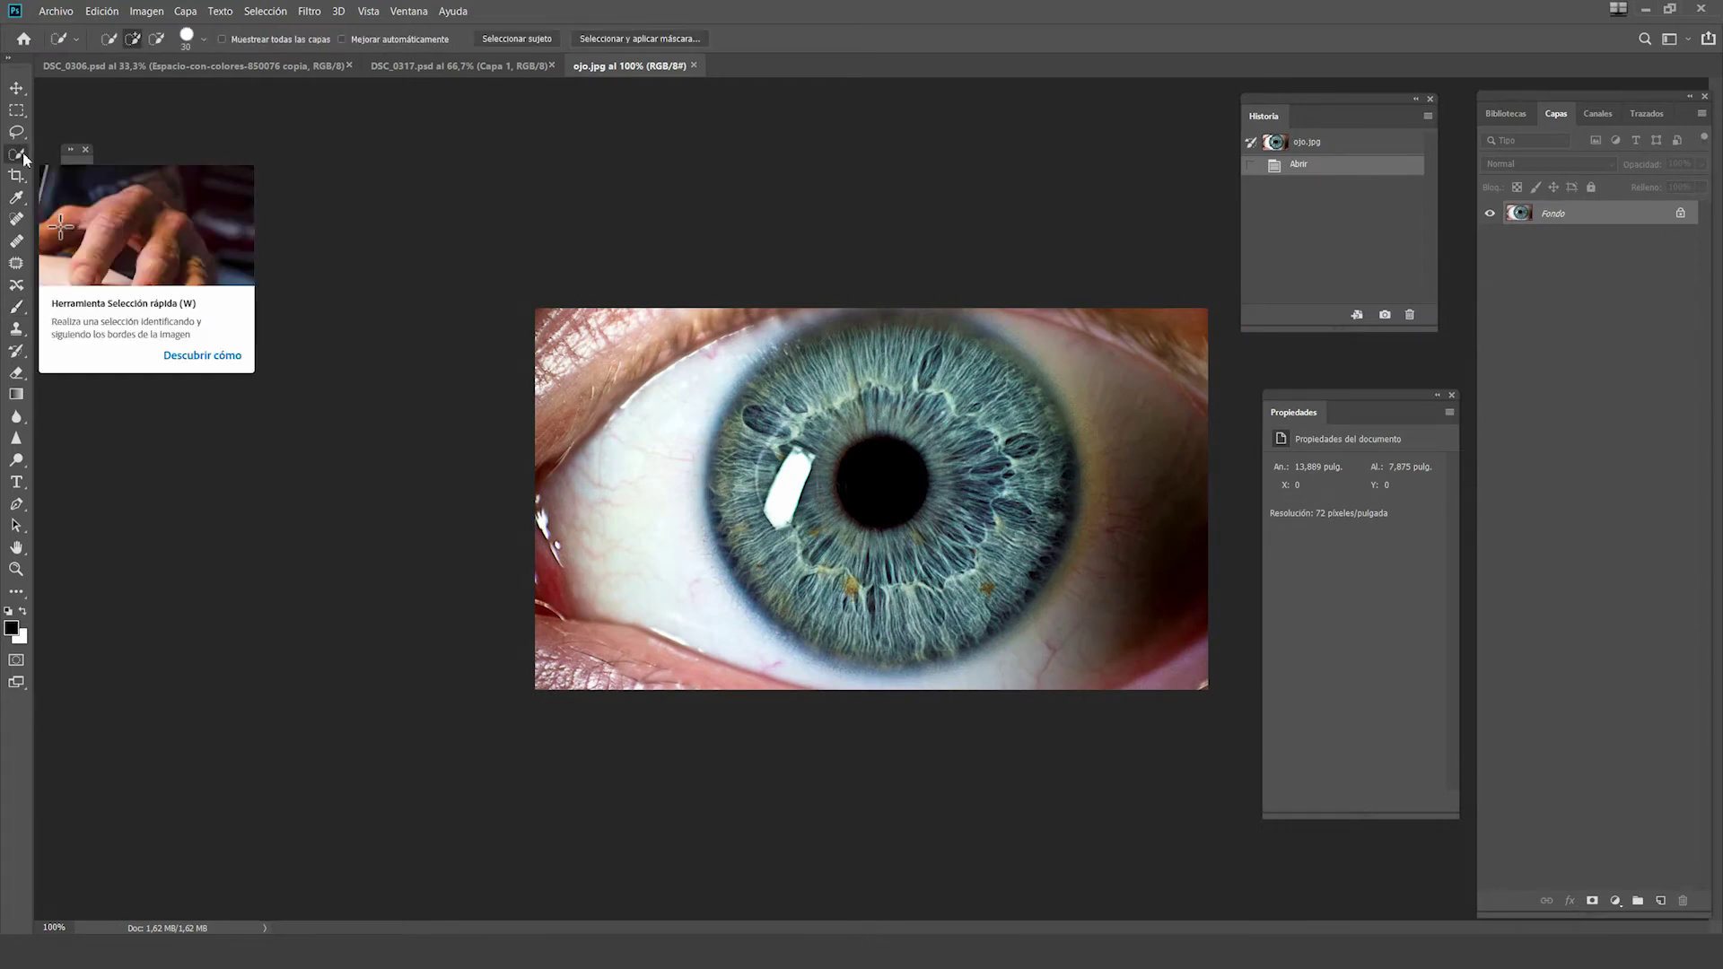
left_click_drag(807, 386, 987, 556)
mouse_move(897, 610)
left_mouse_down()
mouse_move(743, 513)
mouse_move(1065, 503)
mouse_move(996, 377)
mouse_move(912, 334)
left_mouse_up()
left_click(929, 334)
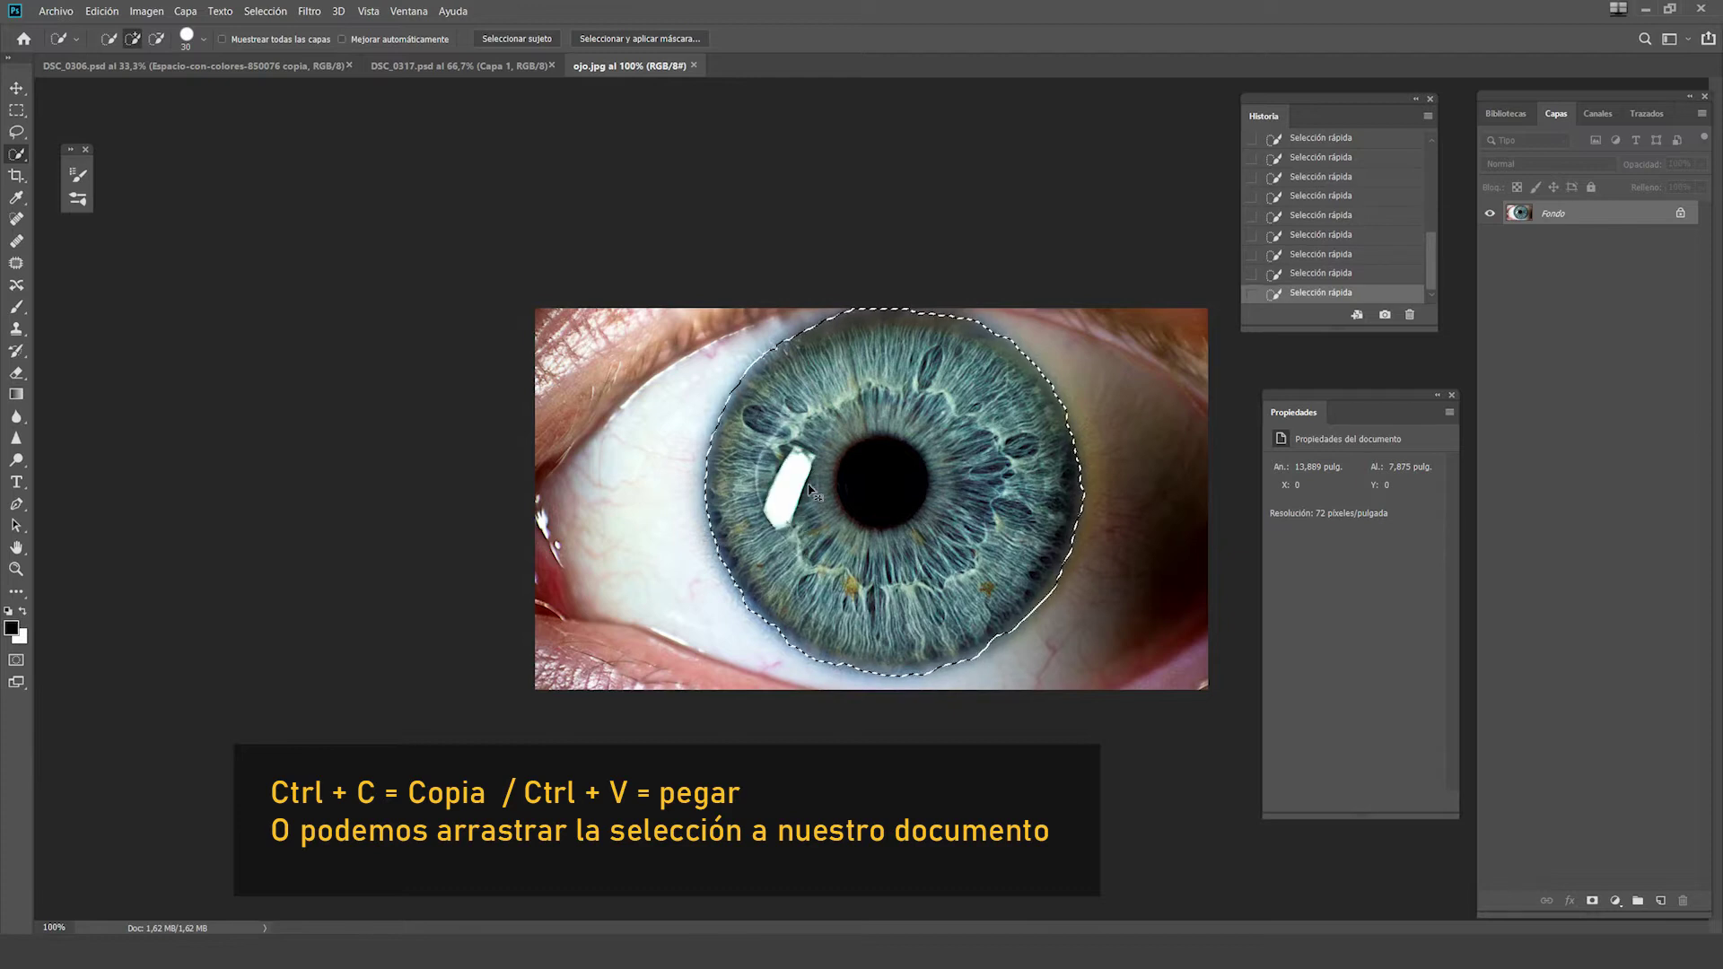
Paste the iris into DSC_0317.psd and scale it to about 41% over the left eye
left_click_drag(820, 449, 875, 508)
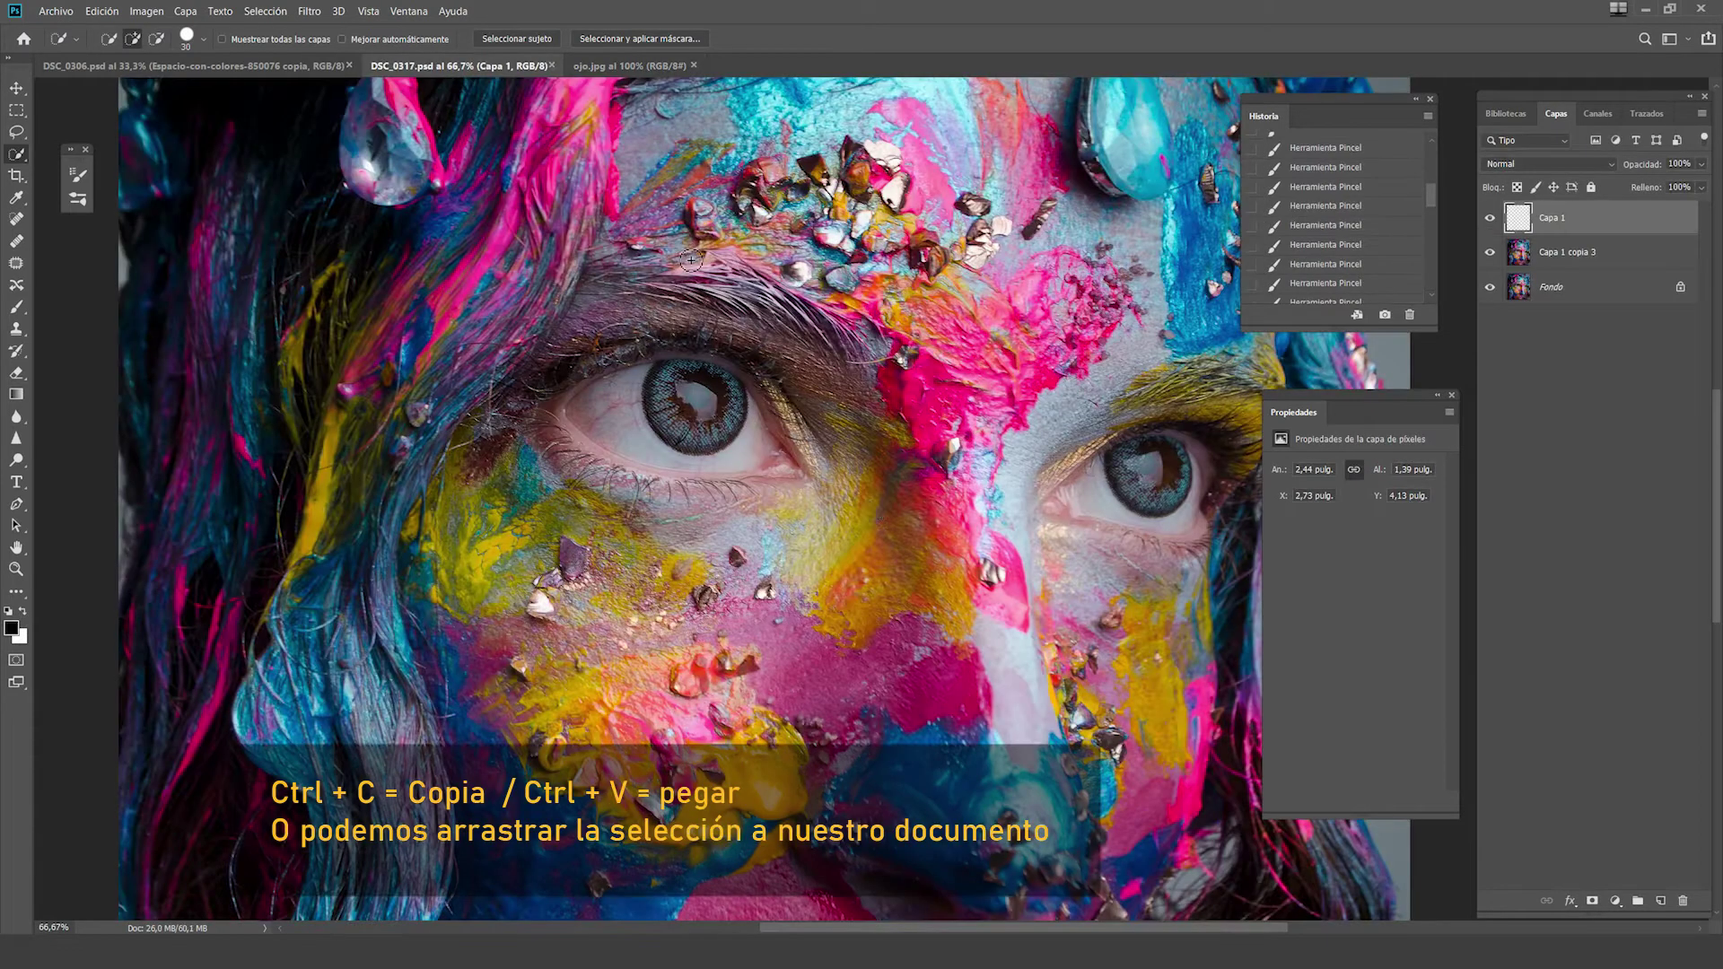
left_click_drag(875, 509, 846, 425)
key("ctrl+t")
left_click_drag(860, 537, 665, 413)
Warp the iris's right side and top edge to fit the left eye, then commit
right_click(718, 431)
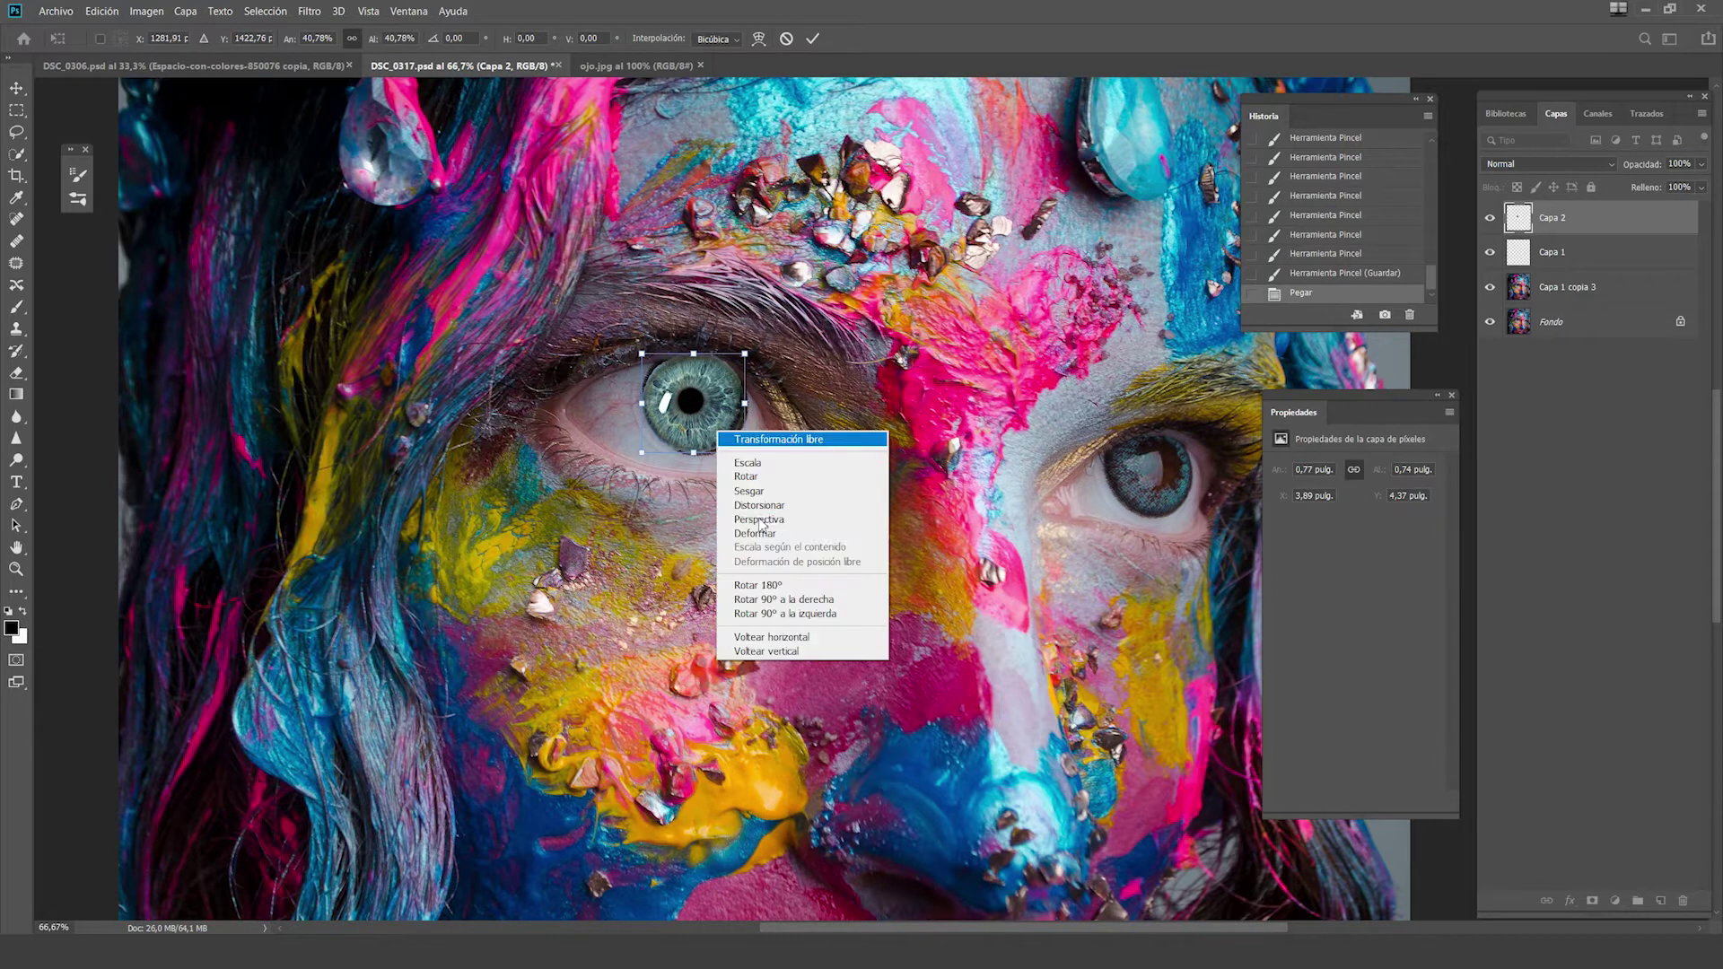
left_click(787, 537)
left_click_drag(740, 418, 732, 449)
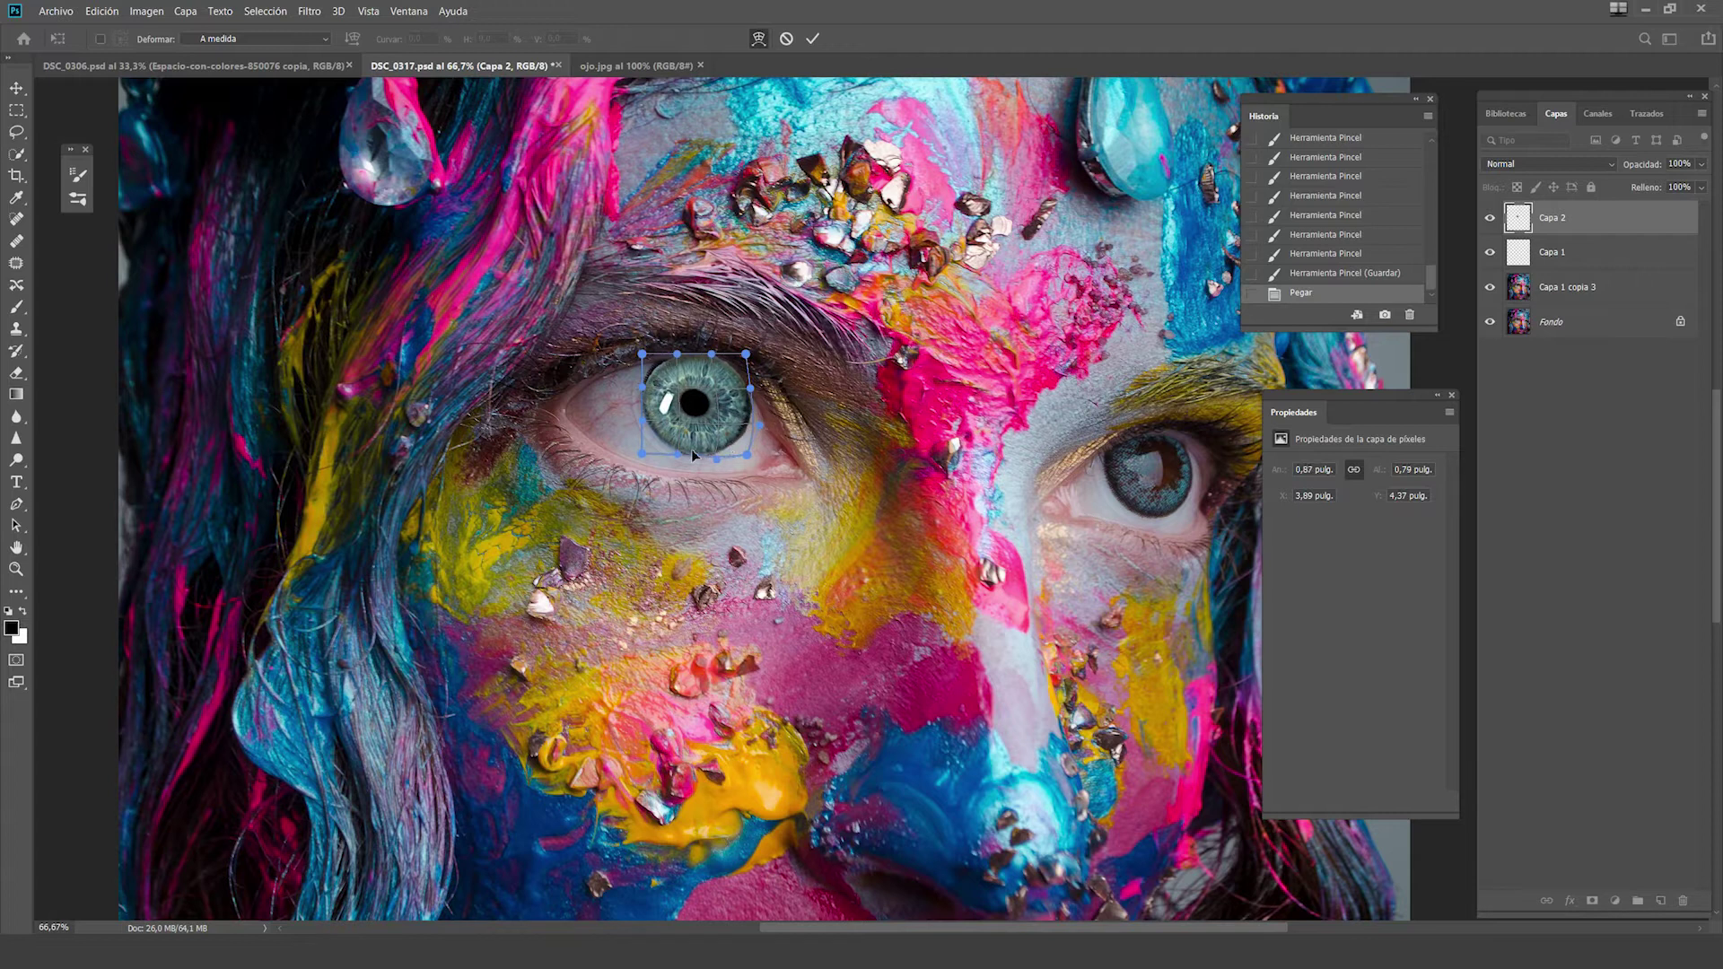
left_click_drag(675, 355, 654, 376)
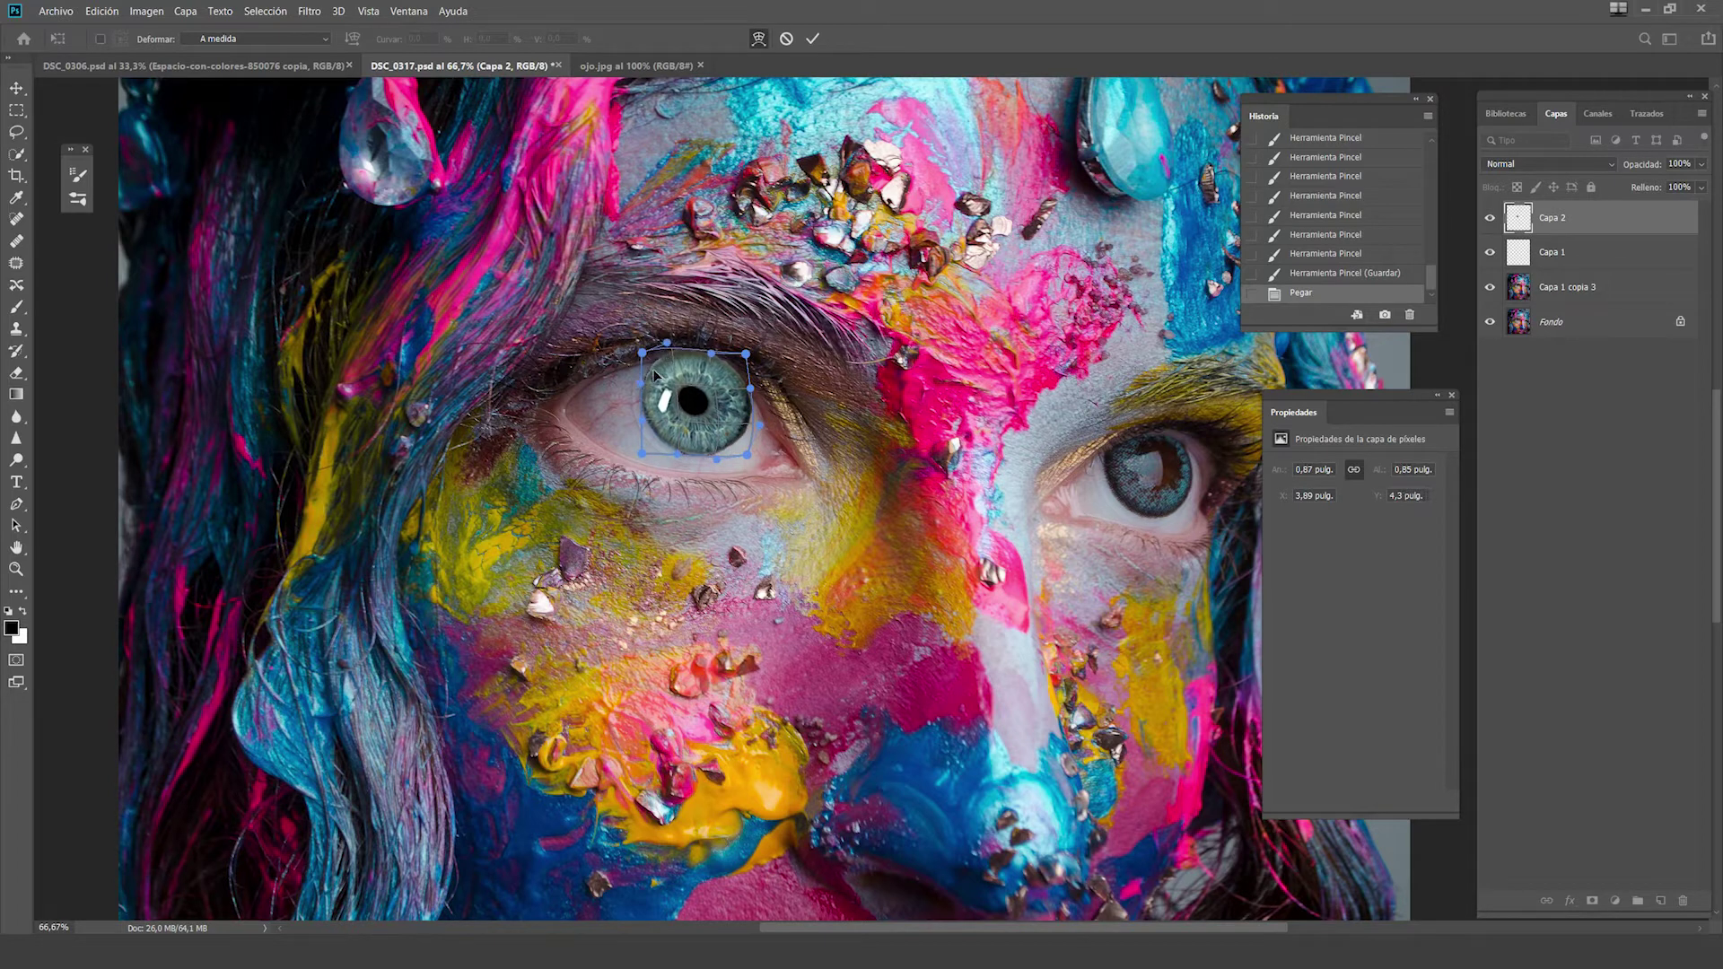
left_click(817, 37)
Add a layer mask to Capa 2 and paint black to hide the iris edges under the eyelids
left_click(1592, 900)
key("b")
key("x")
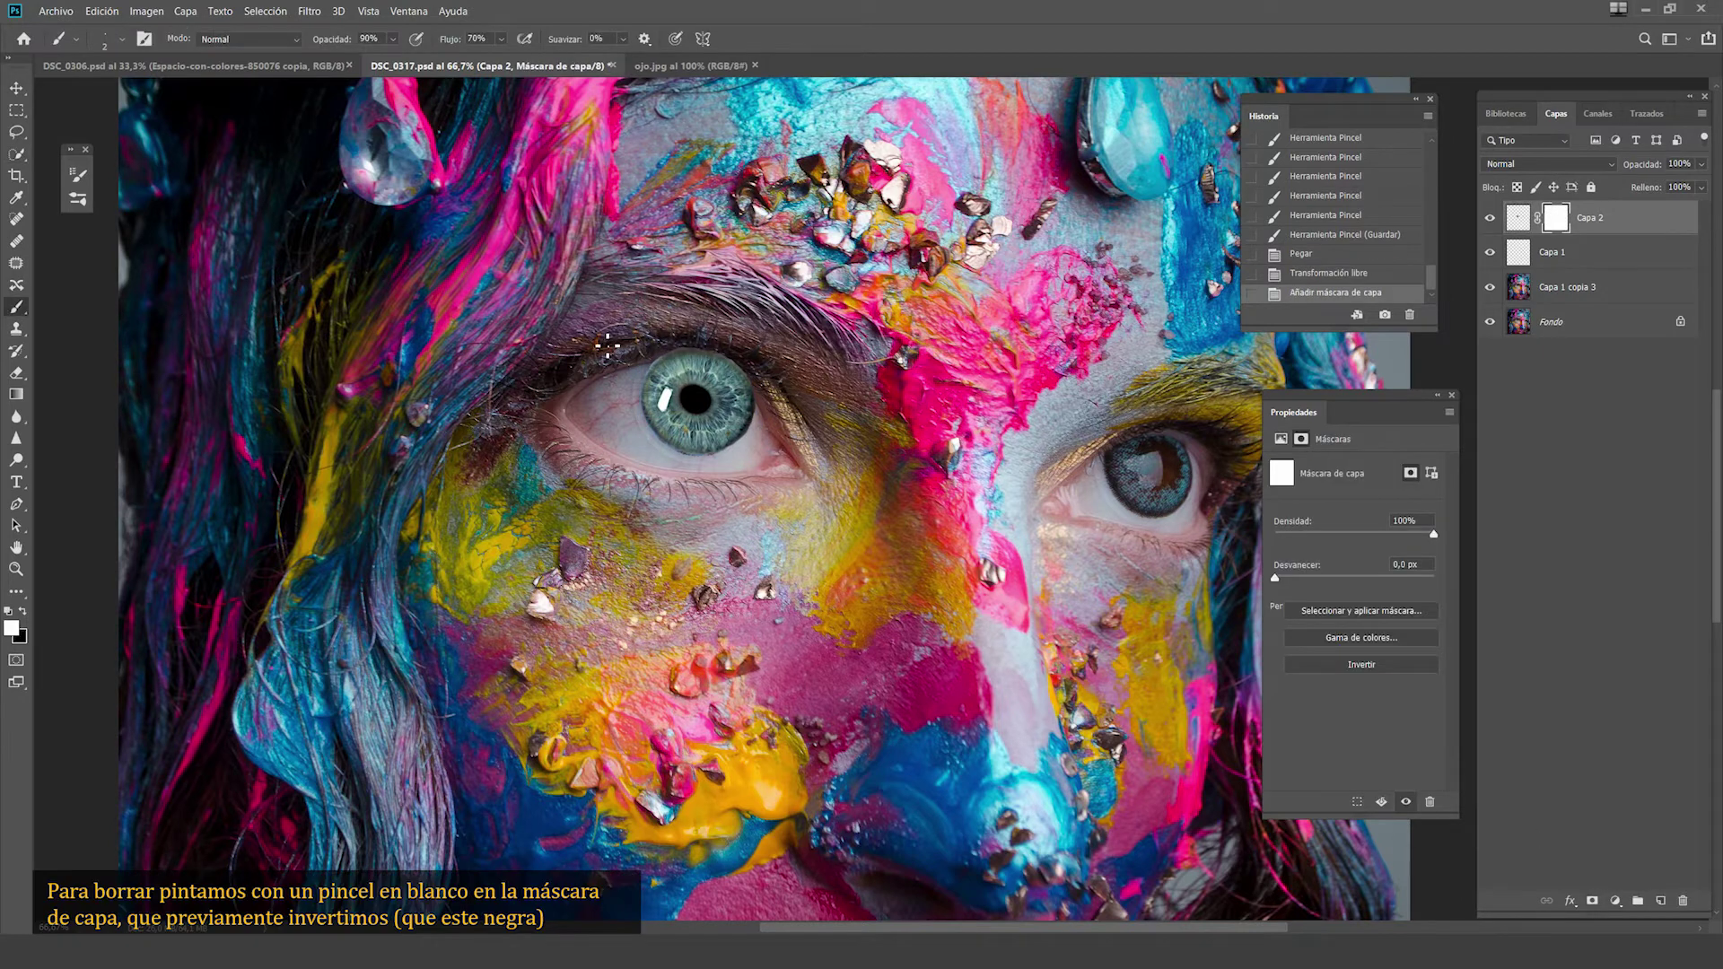
key("bracketright")
key("bracketright")
key("bracketright")
left_click(705, 392)
key("x")
left_click_drag(722, 350, 750, 395)
left_click_drag(655, 363, 585, 404)
Shrink the brush, lower its opacity to 70%, zoom out, and switch to painting white
key("x")
key("x")
key("bracketleft")
key("7")
key("x")
key("bracketleft")
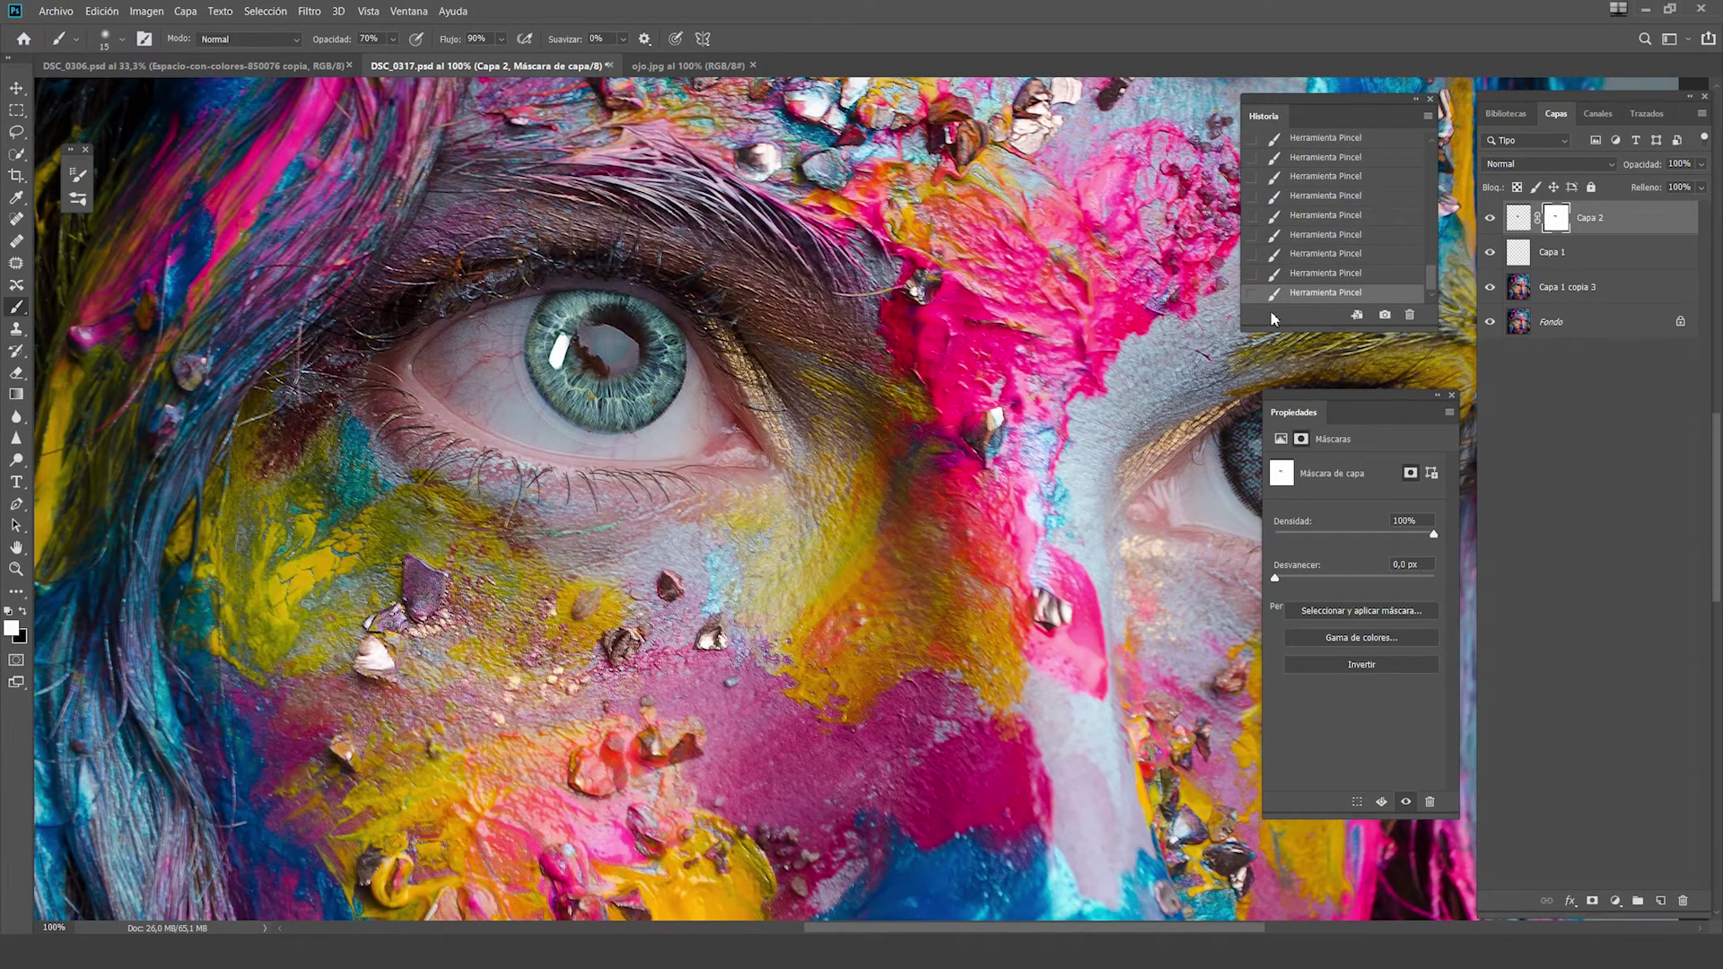
key("ctrl+minus")
key("ctrl+minus")
Duplicate the iris layer, scale it to about 82%, and centre it on the right eye
key("ctrl+j")
key("x")
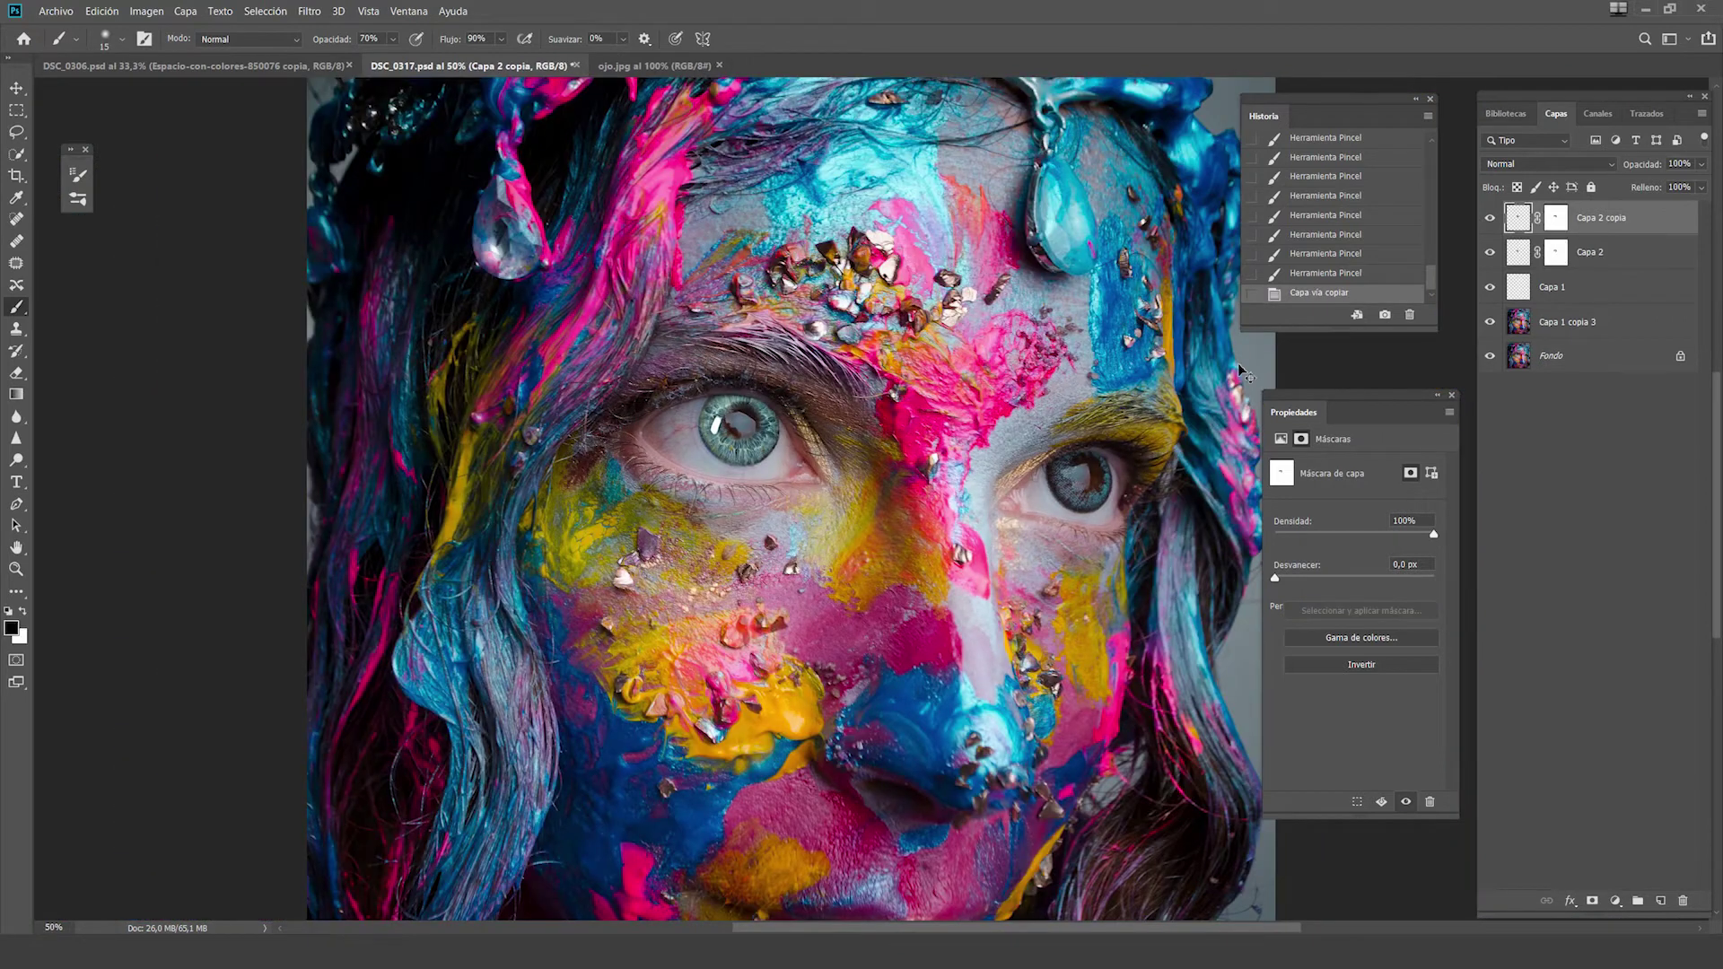
key("ctrl+t")
key("ctrl+plus")
key("ctrl+plus")
key("ctrl+plus")
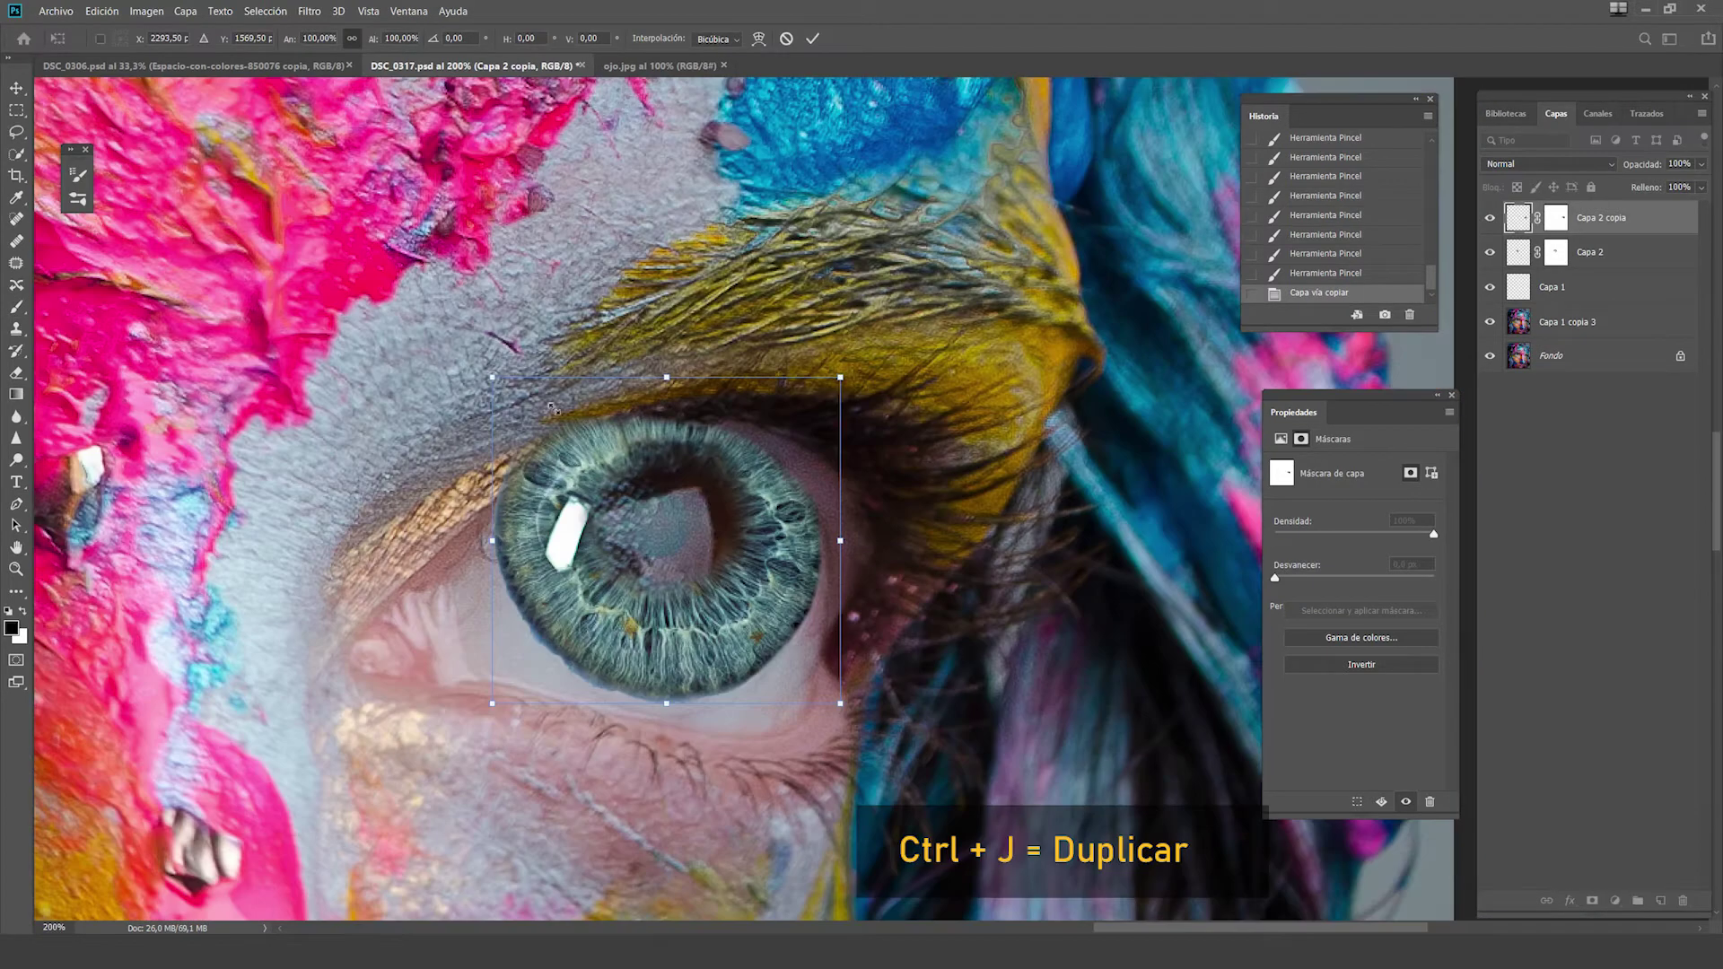
left_click_drag(552, 409, 597, 444)
left_click_drag(711, 554, 681, 530)
left_click_drag(836, 416, 846, 404)
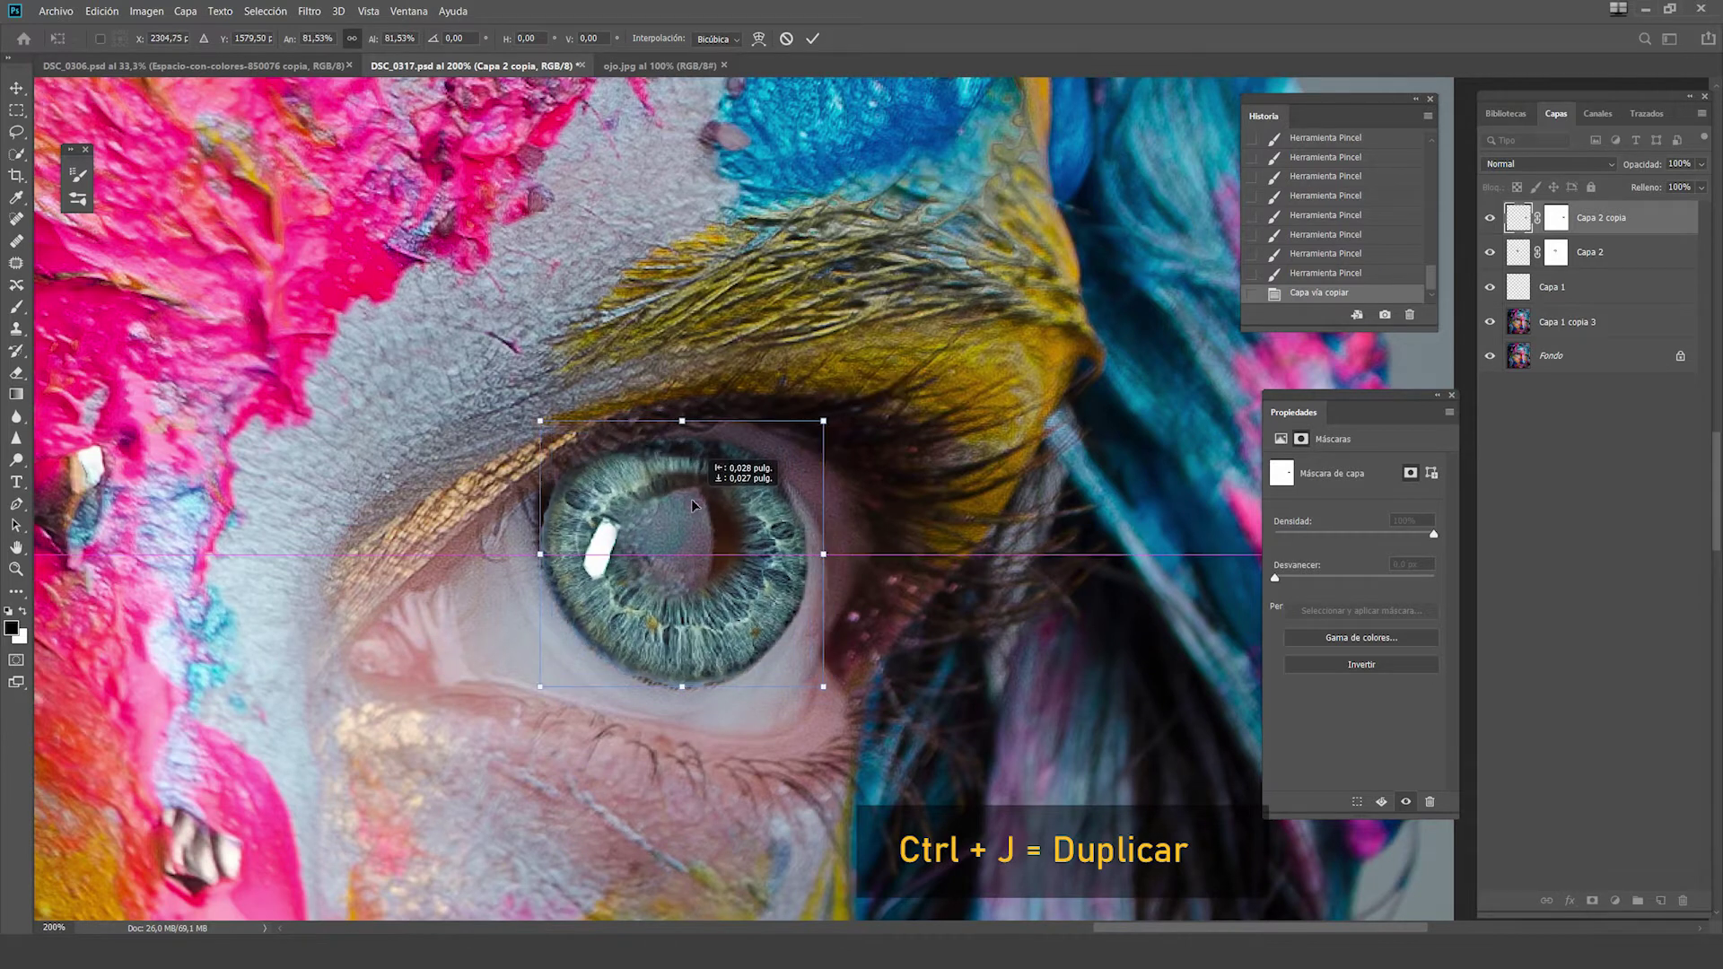
Warp the copied iris's top, bottom, left and right edges to fit the right eye
right_click(722, 625)
left_click(736, 701)
left_click_drag(732, 415, 751, 357)
left_click_drag(676, 685, 678, 690)
left_click_drag(574, 512, 564, 503)
left_click_drag(770, 539, 777, 536)
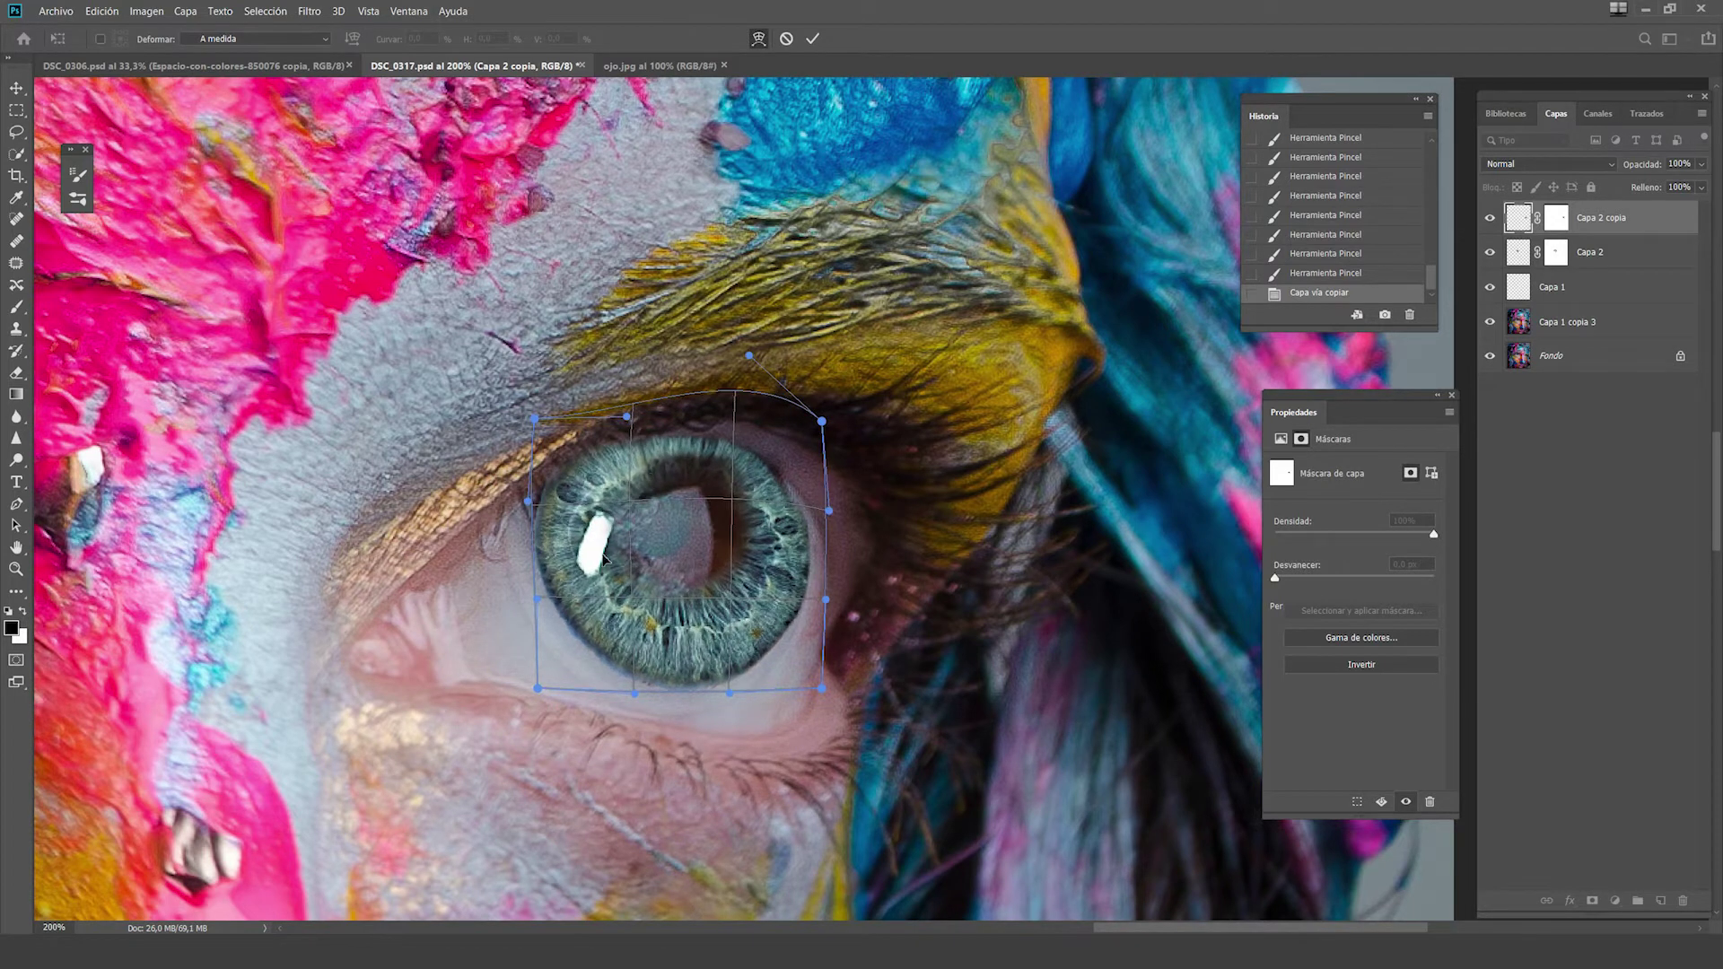
key("Return")
Paint black on the copy's mask to hide the iris under the upper eyelid
key("b")
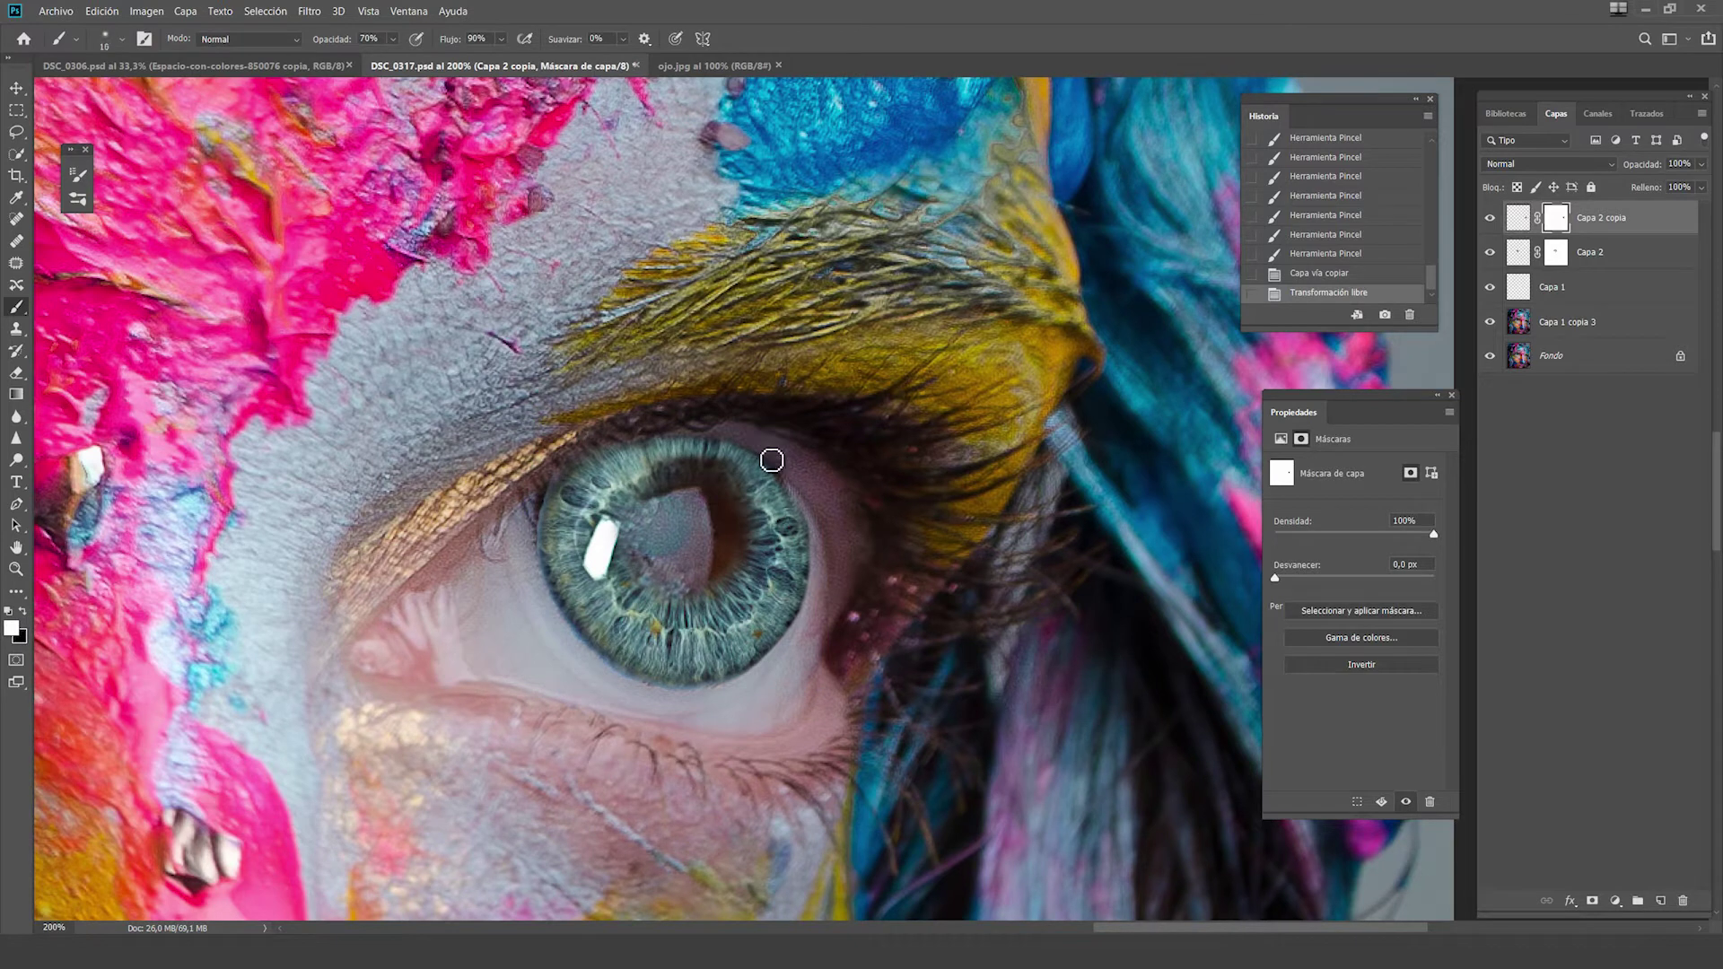
key("x")
mouse_move(768, 458)
left_mouse_down()
mouse_move(749, 463)
mouse_move(818, 597)
left_mouse_up()
mouse_move(682, 440)
left_mouse_down()
mouse_move(584, 461)
mouse_move(762, 470)
left_mouse_up()
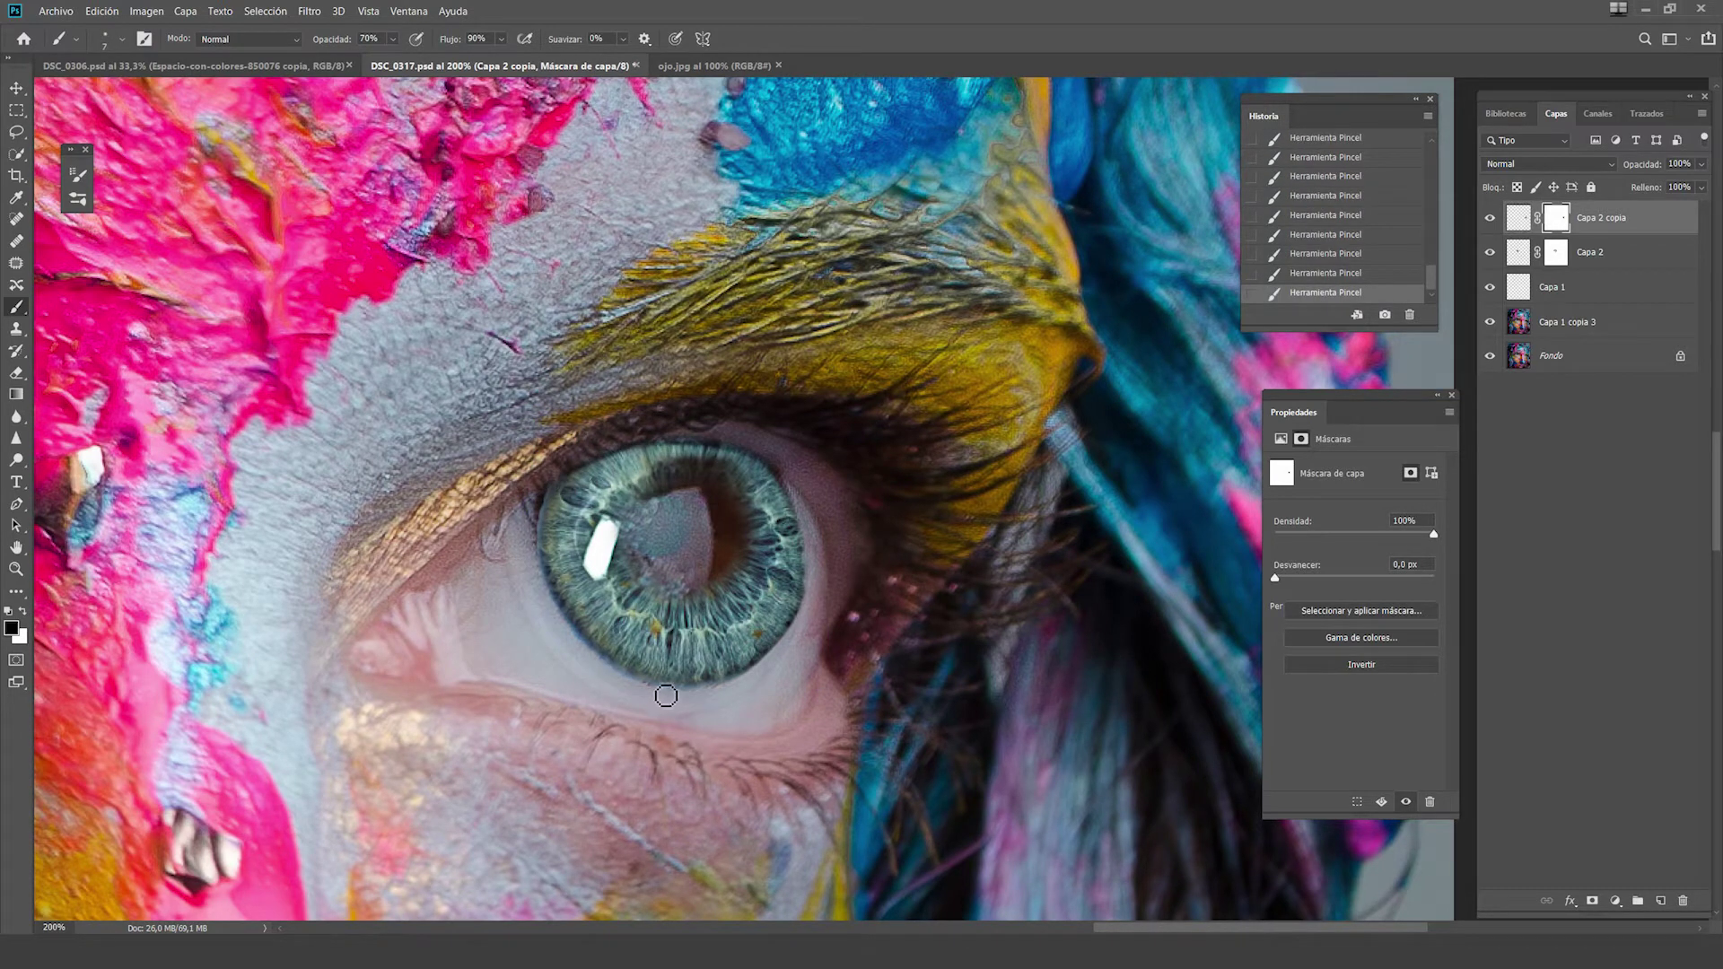
Add a Levels layer clipped to Capa 2 copia with midtones darkened to 0.86
left_click(1518, 217)
left_click(1615, 900)
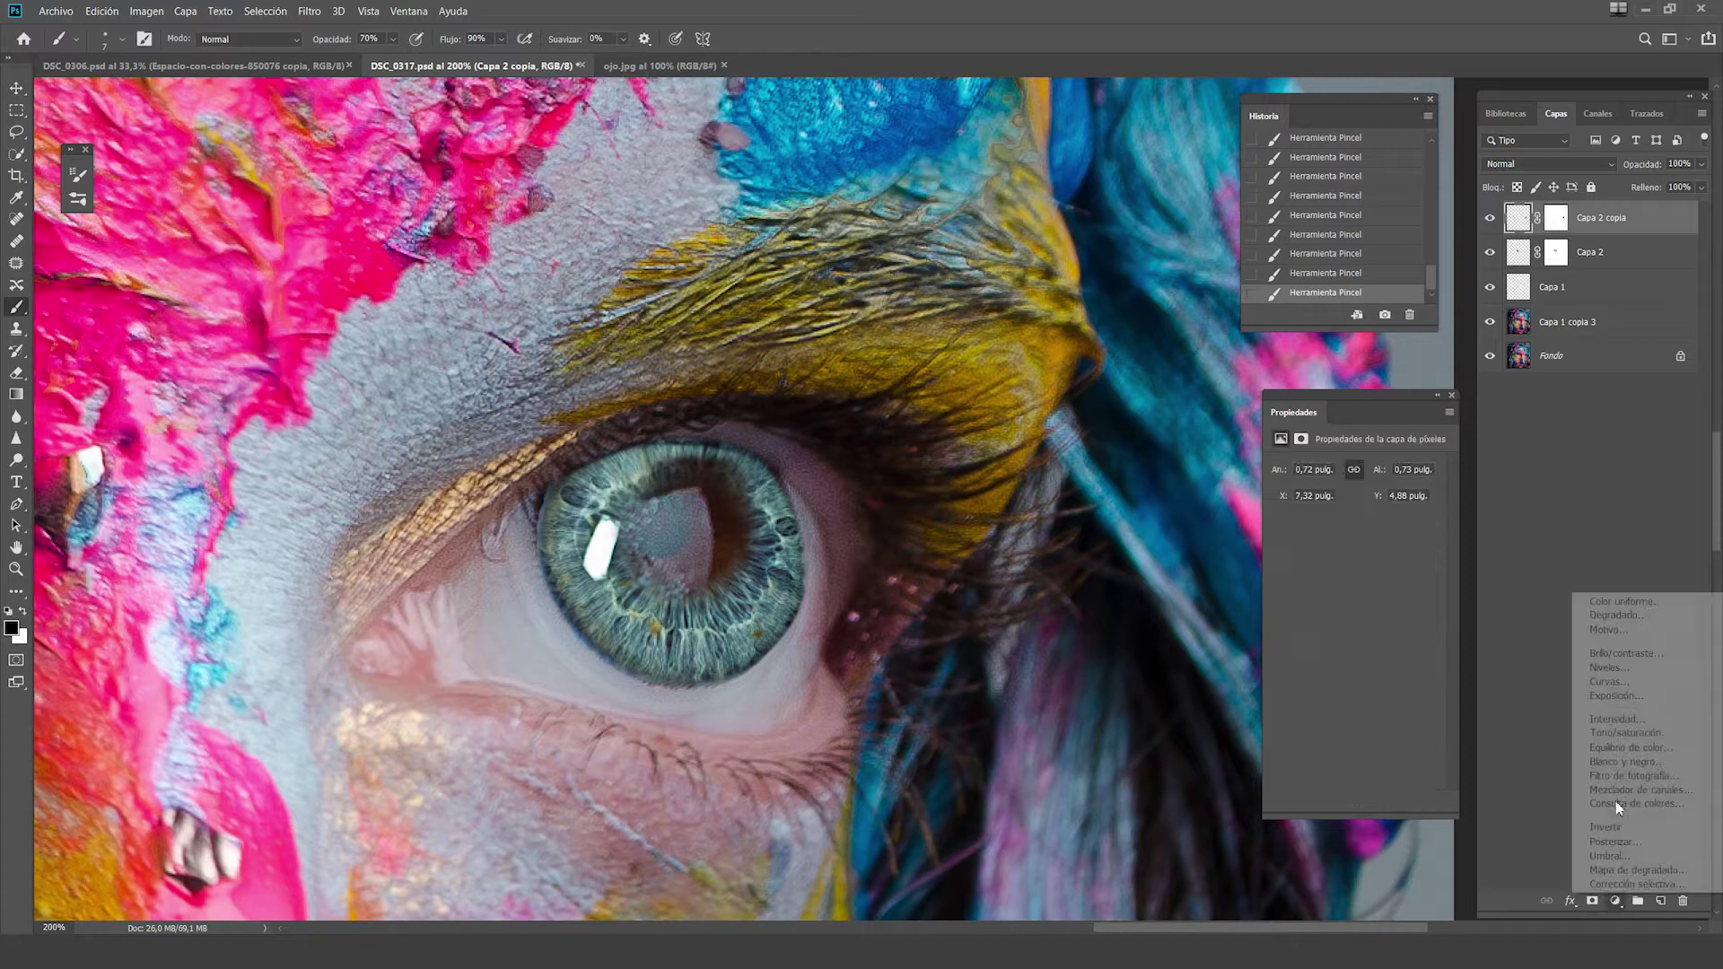
left_click(1606, 667)
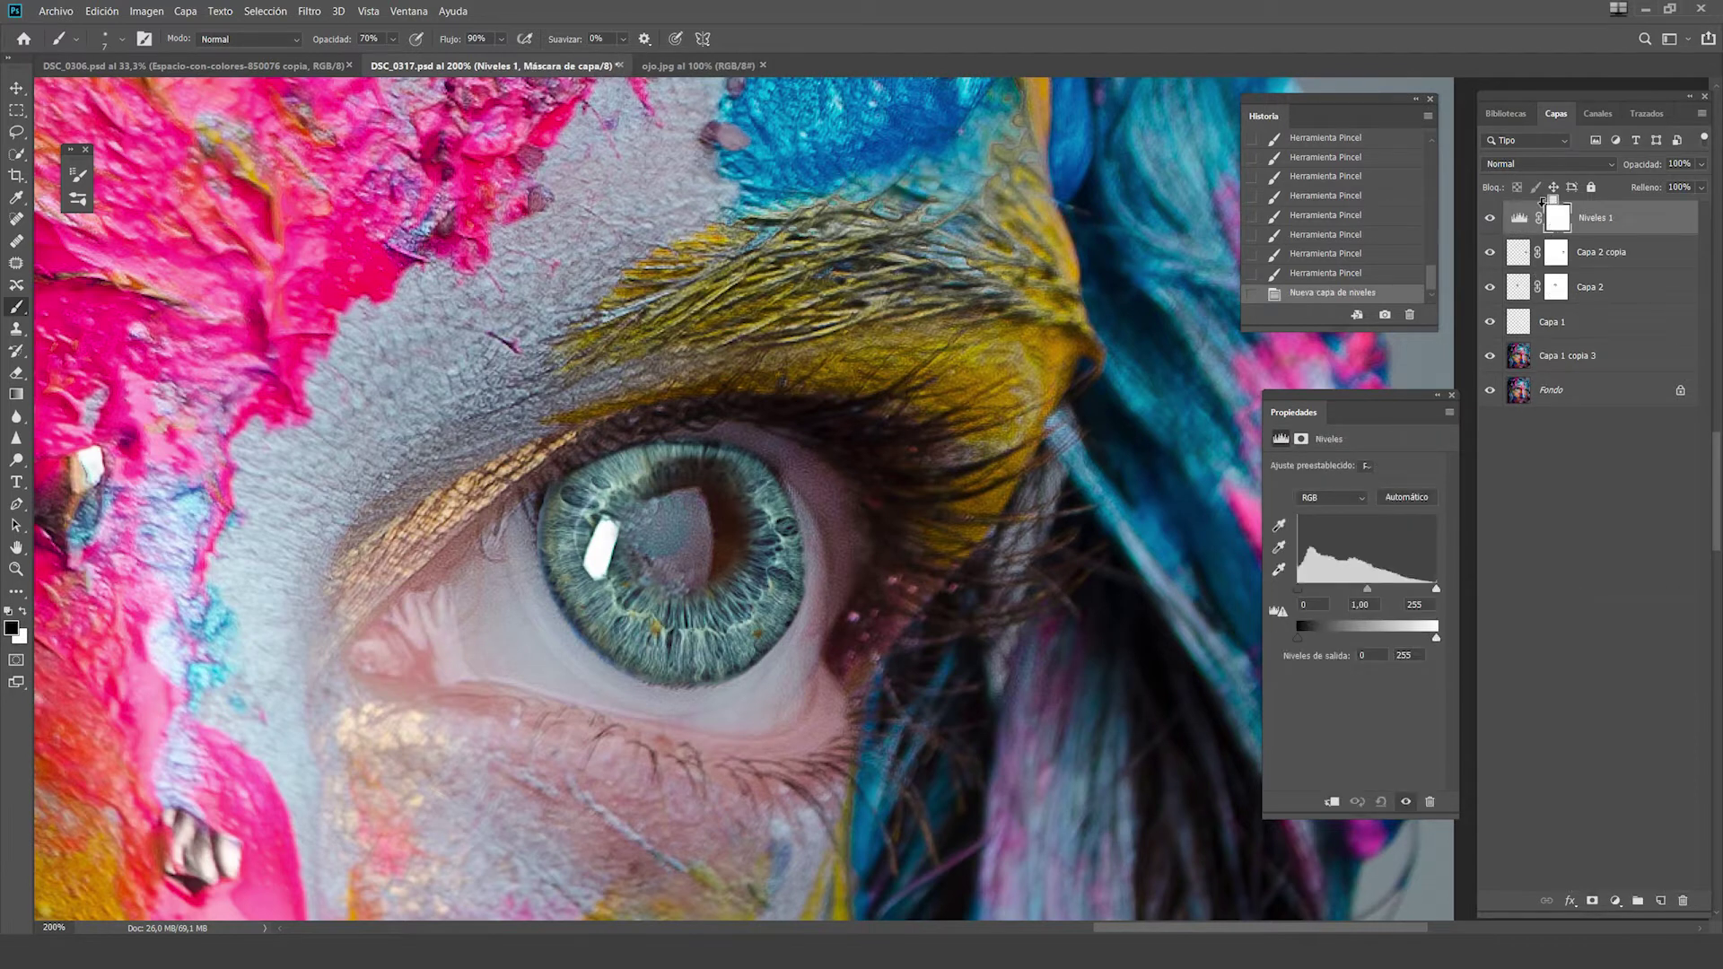
left_click(1521, 232, "alt")
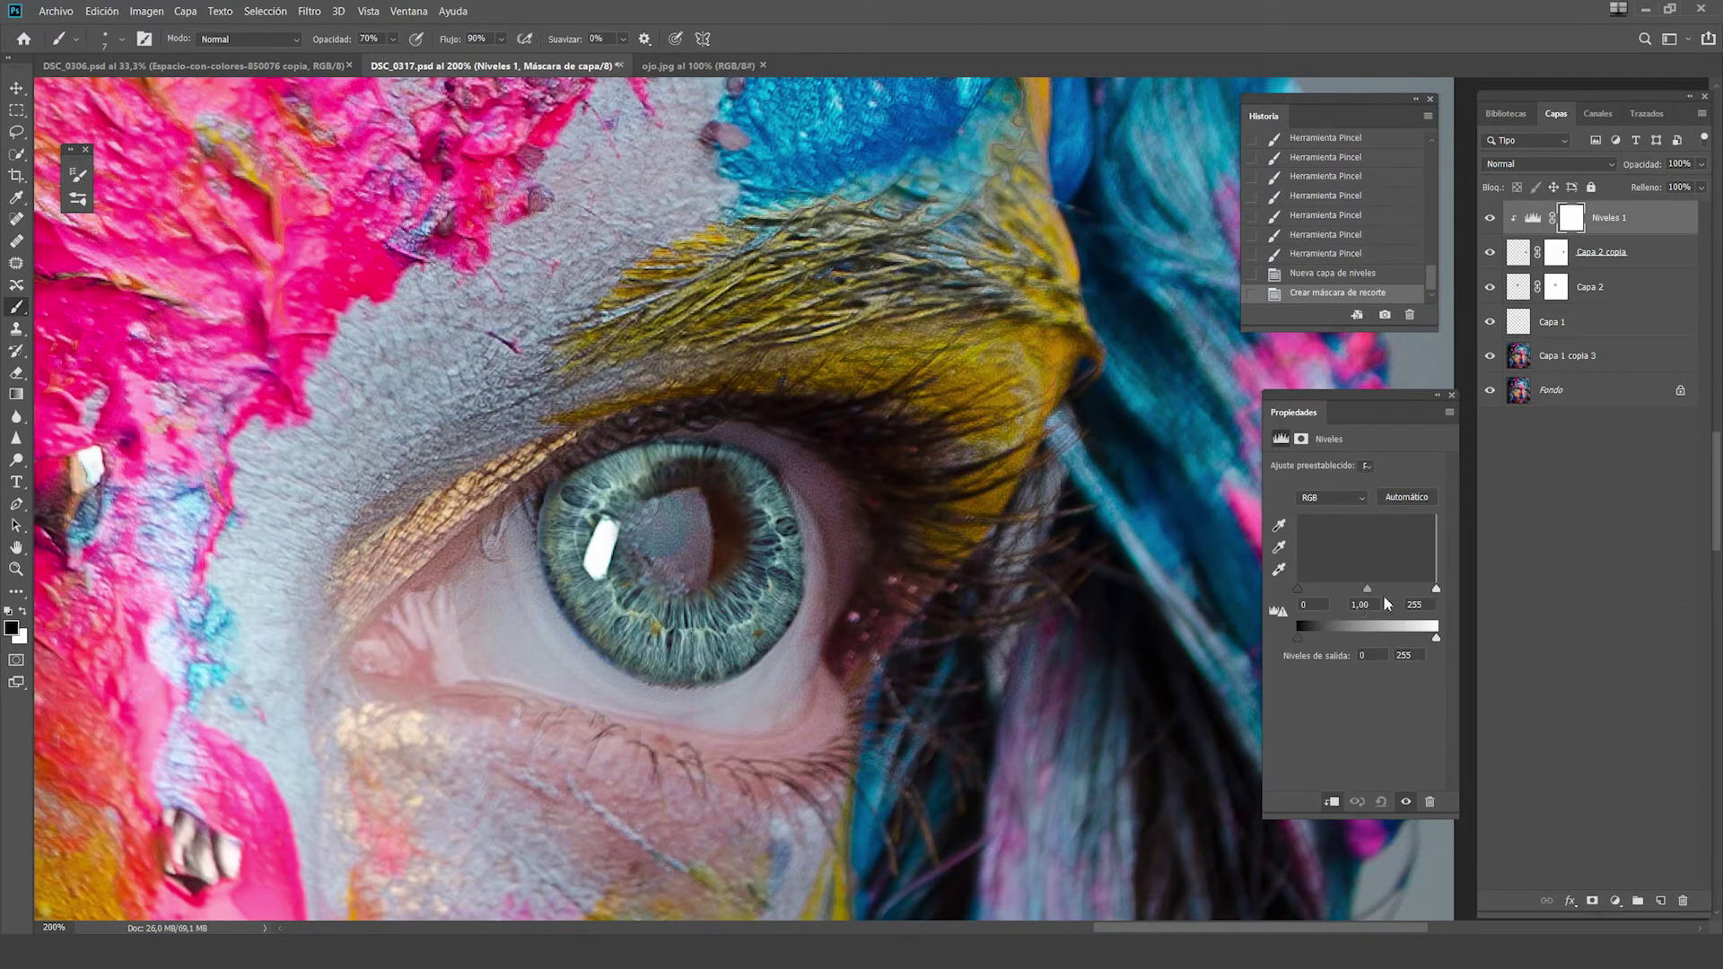
left_click_drag(1375, 588, 1375, 590)
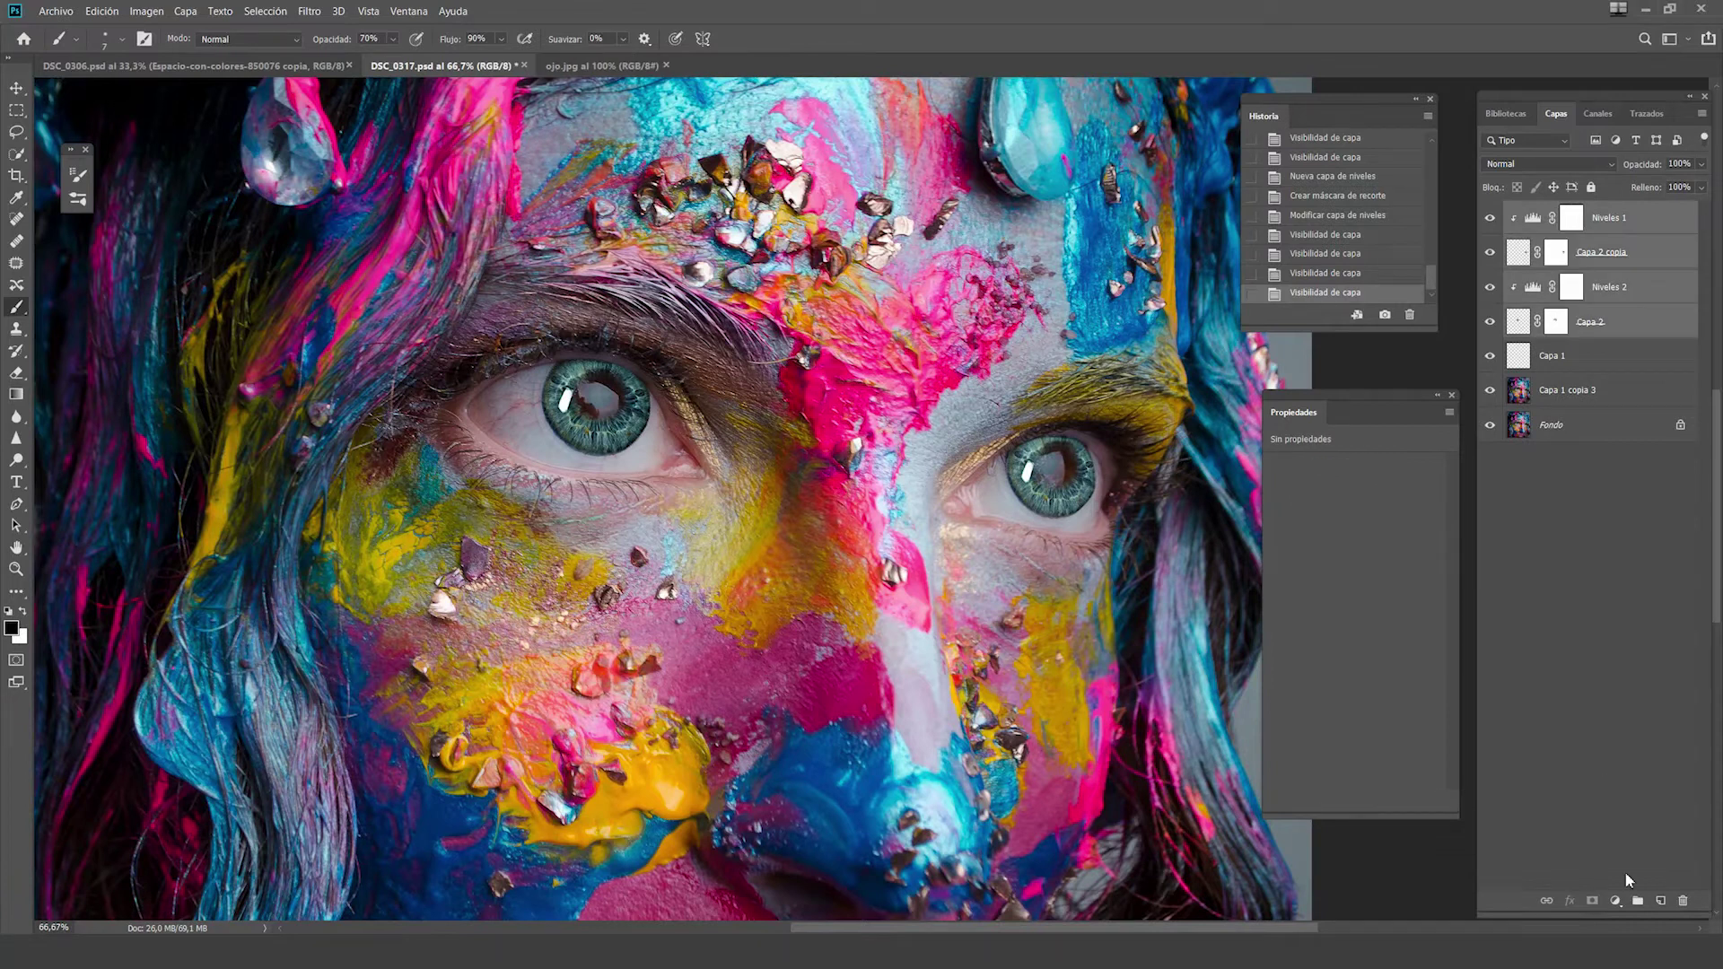
Group the four iris layers and name the group iris
left_click(1631, 893)
double_click(1548, 213)
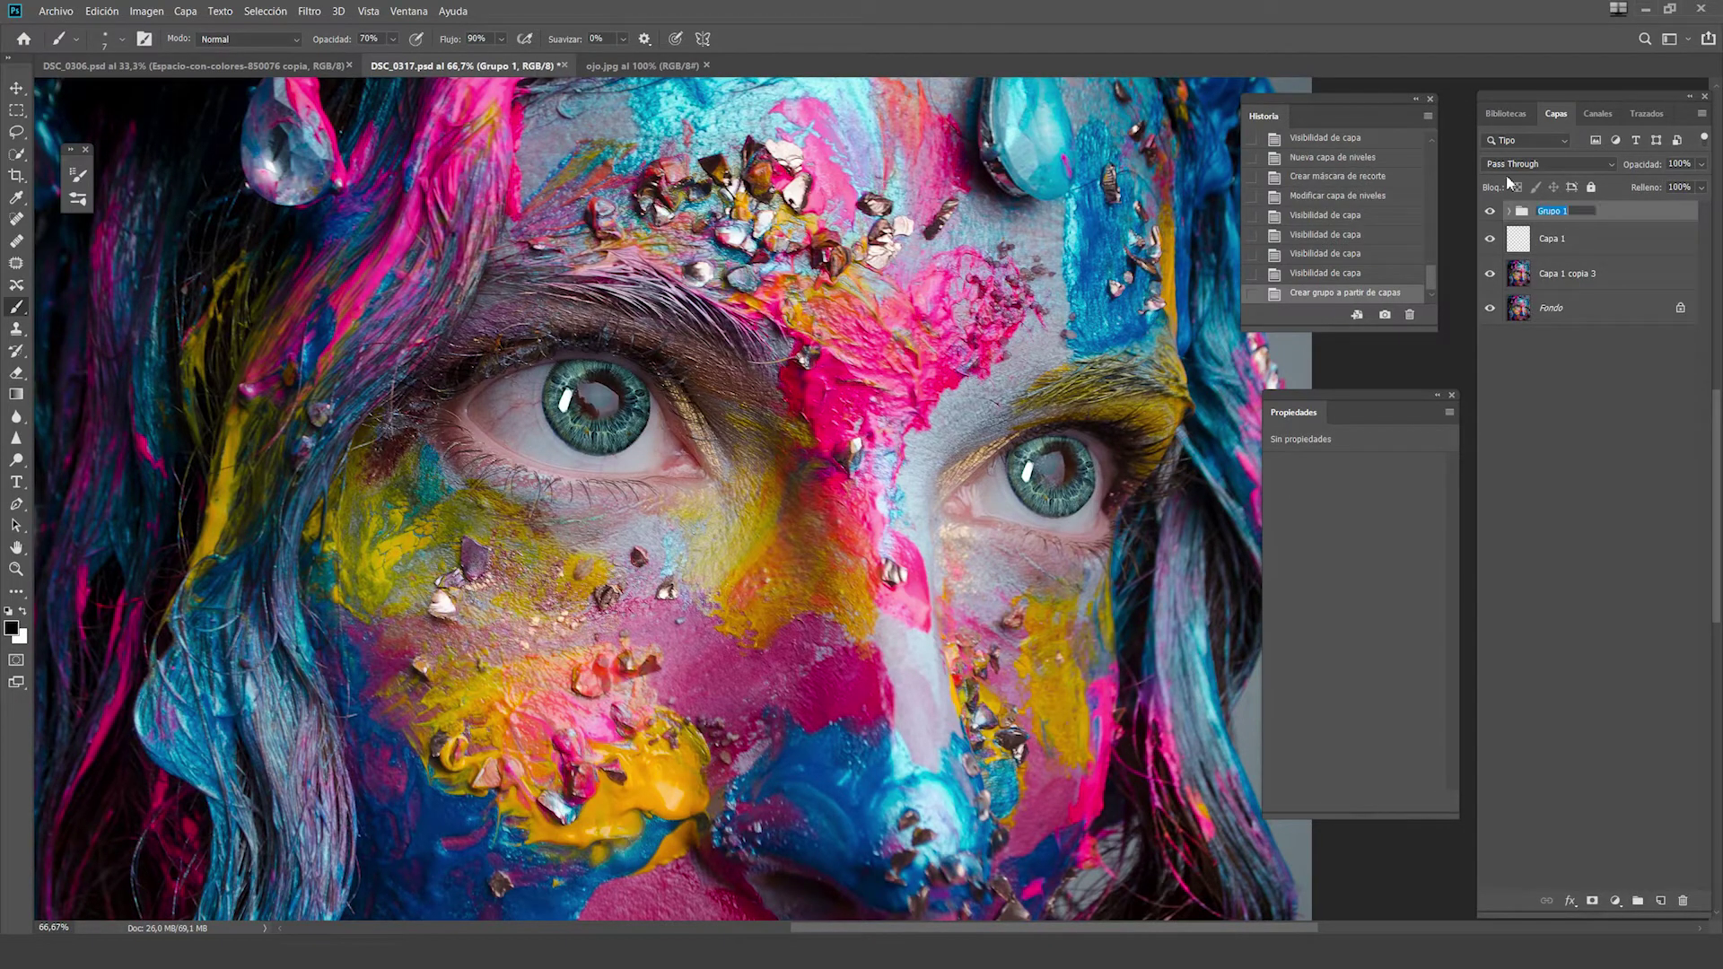
type("s")
key("Return")
Add a Levels layer clipped to the iris group, output white 193, with an inverted mask
left_click(1615, 901)
left_click(1606, 678)
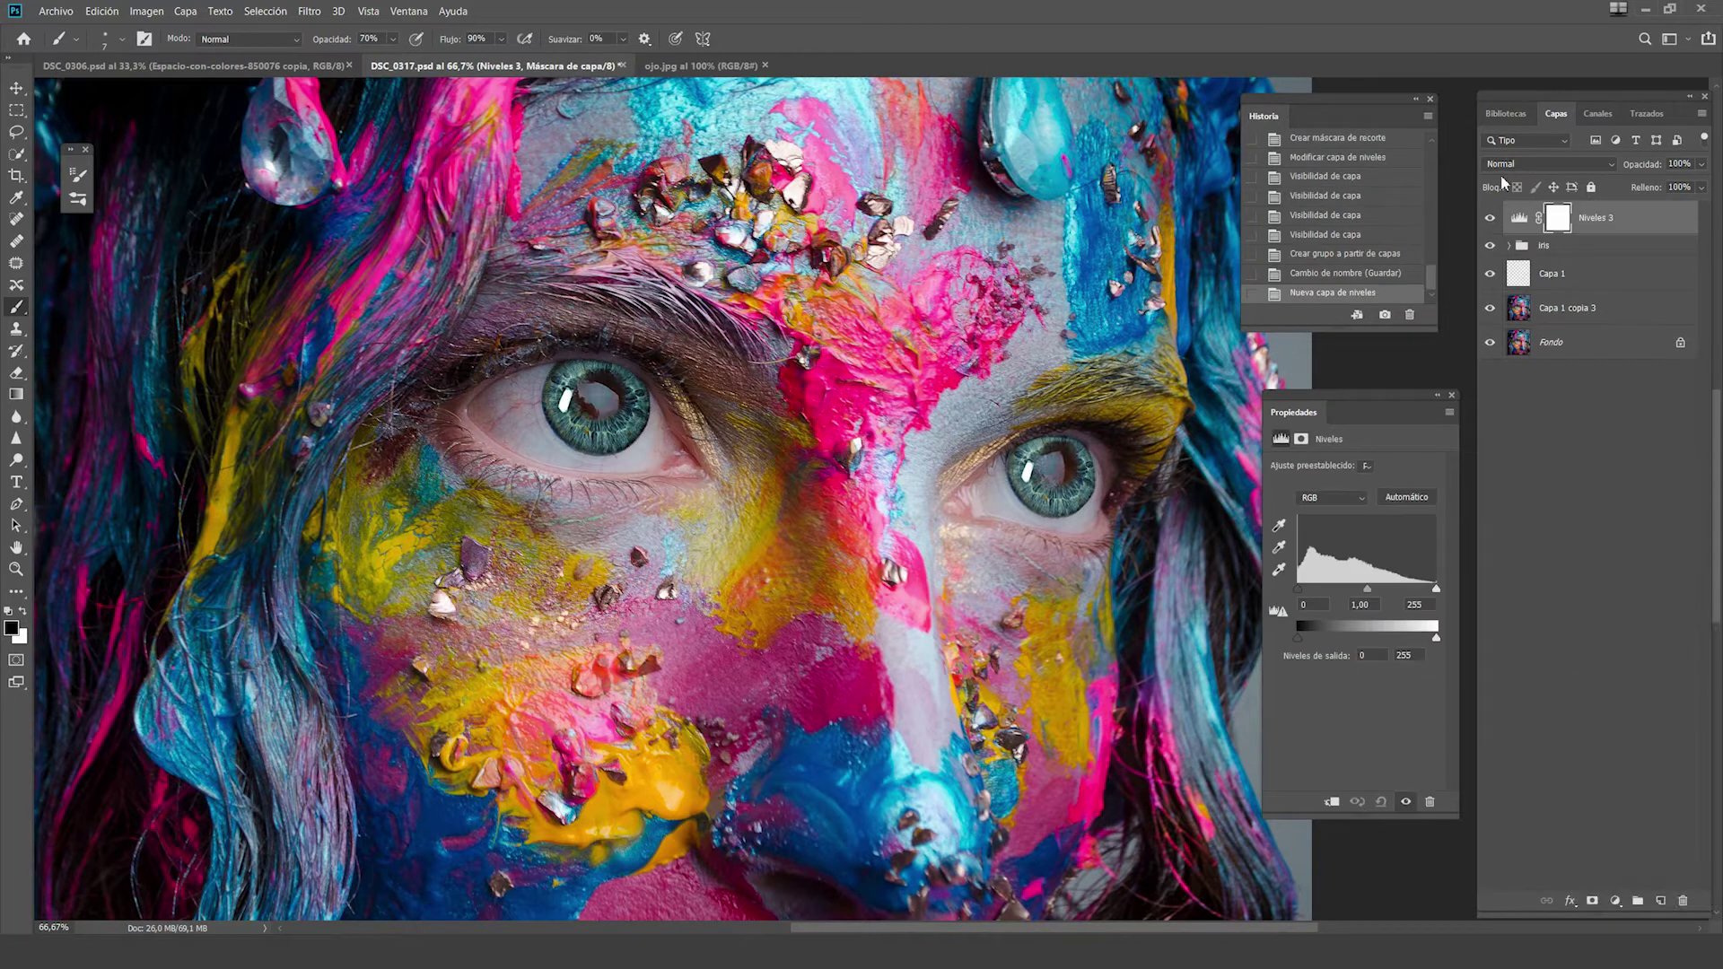
key("ctrl+alt+g")
left_click_drag(1436, 635, 1406, 635)
key("ctrl+i")
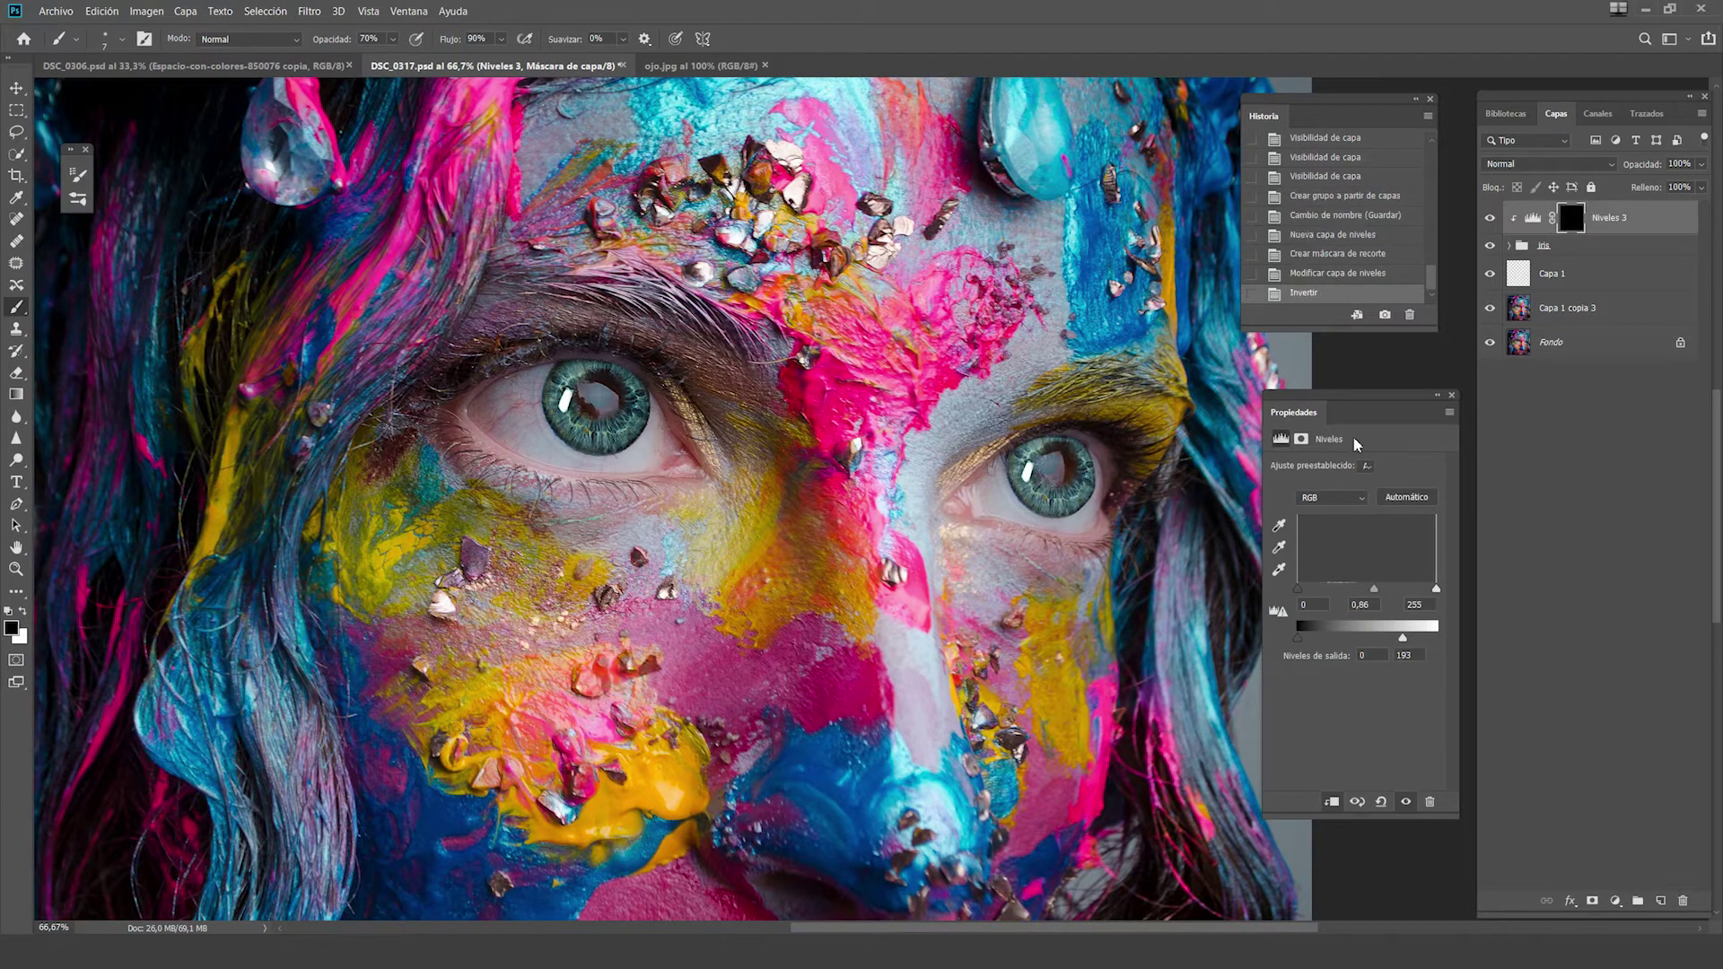
Paint white on the Levels mask to reveal the darkening over both irises
key("x")
key("bracketright")
key("bracketright")
key("bracketright")
key("bracketright")
key("bracketright")
key("bracketright")
mouse_move(620, 374)
left_mouse_down()
mouse_move(592, 377)
mouse_move(641, 413)
mouse_move(548, 406)
left_mouse_up()
key("bracketleft")
key("bracketleft")
key("bracketleft")
mouse_move(601, 377)
left_mouse_down()
mouse_move(619, 395)
mouse_move(578, 384)
left_mouse_up()
left_click(579, 384)
left_click_drag(1022, 431, 1086, 458)
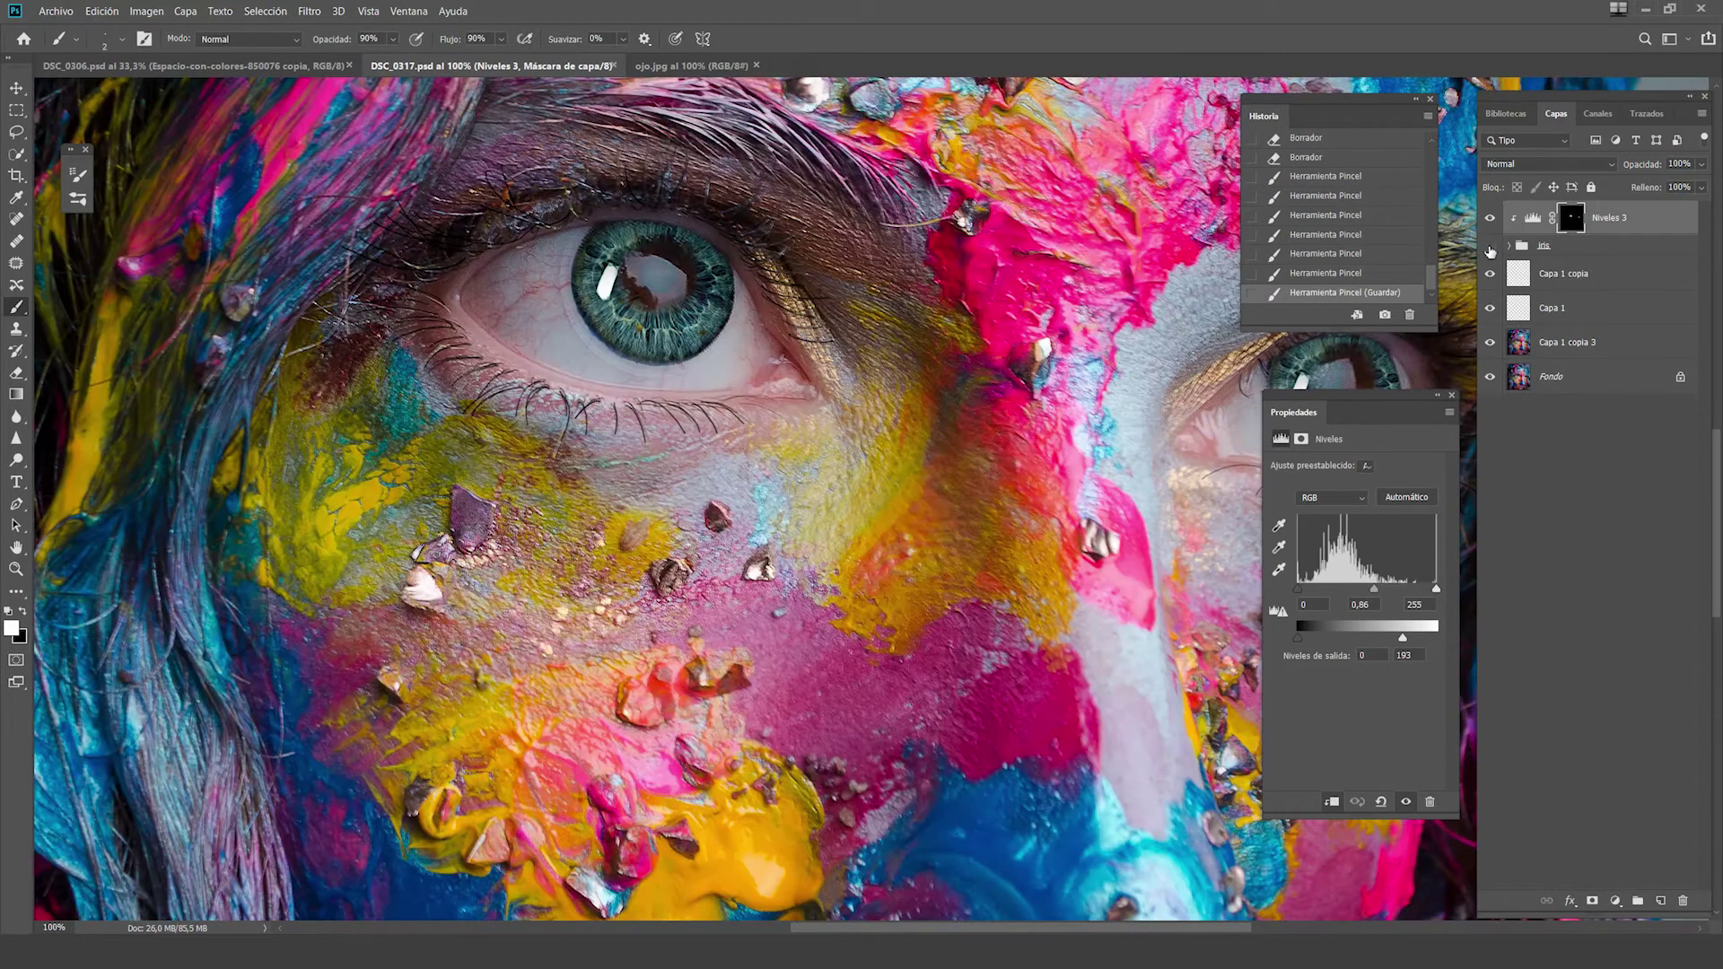
Compare with the iris group hidden, then add a colorized Hue/Saturation at hue 194, saturation 25
left_click(1490, 245)
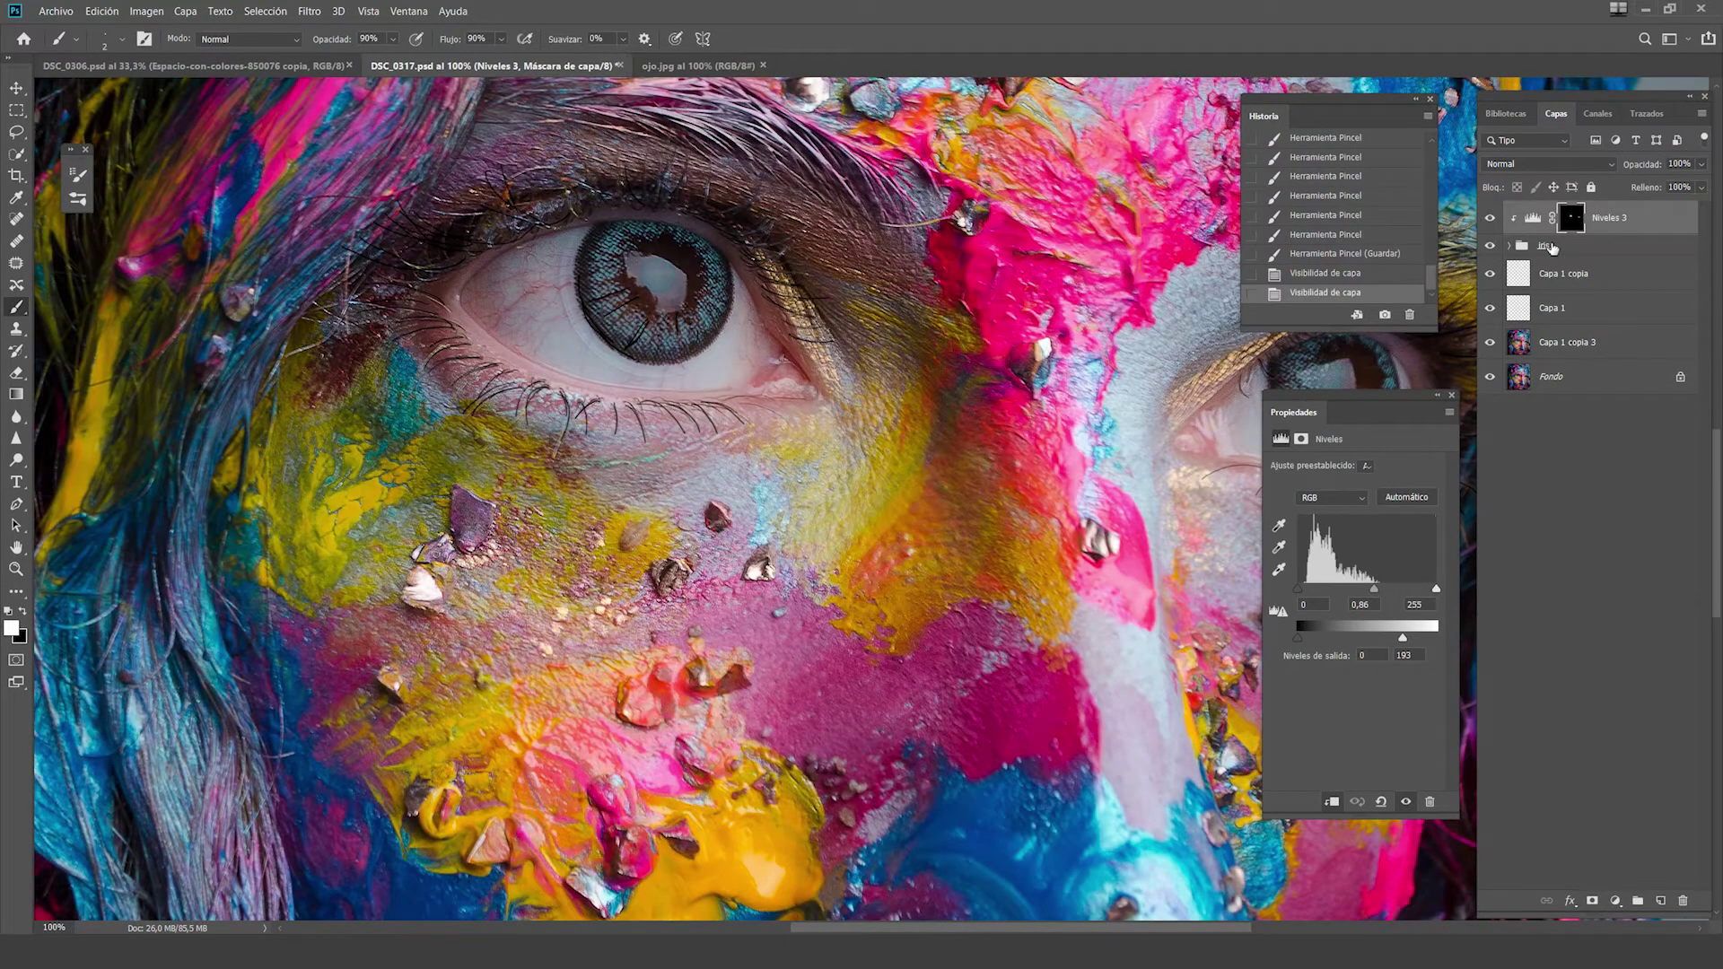
left_click(1597, 245)
left_click(1622, 908)
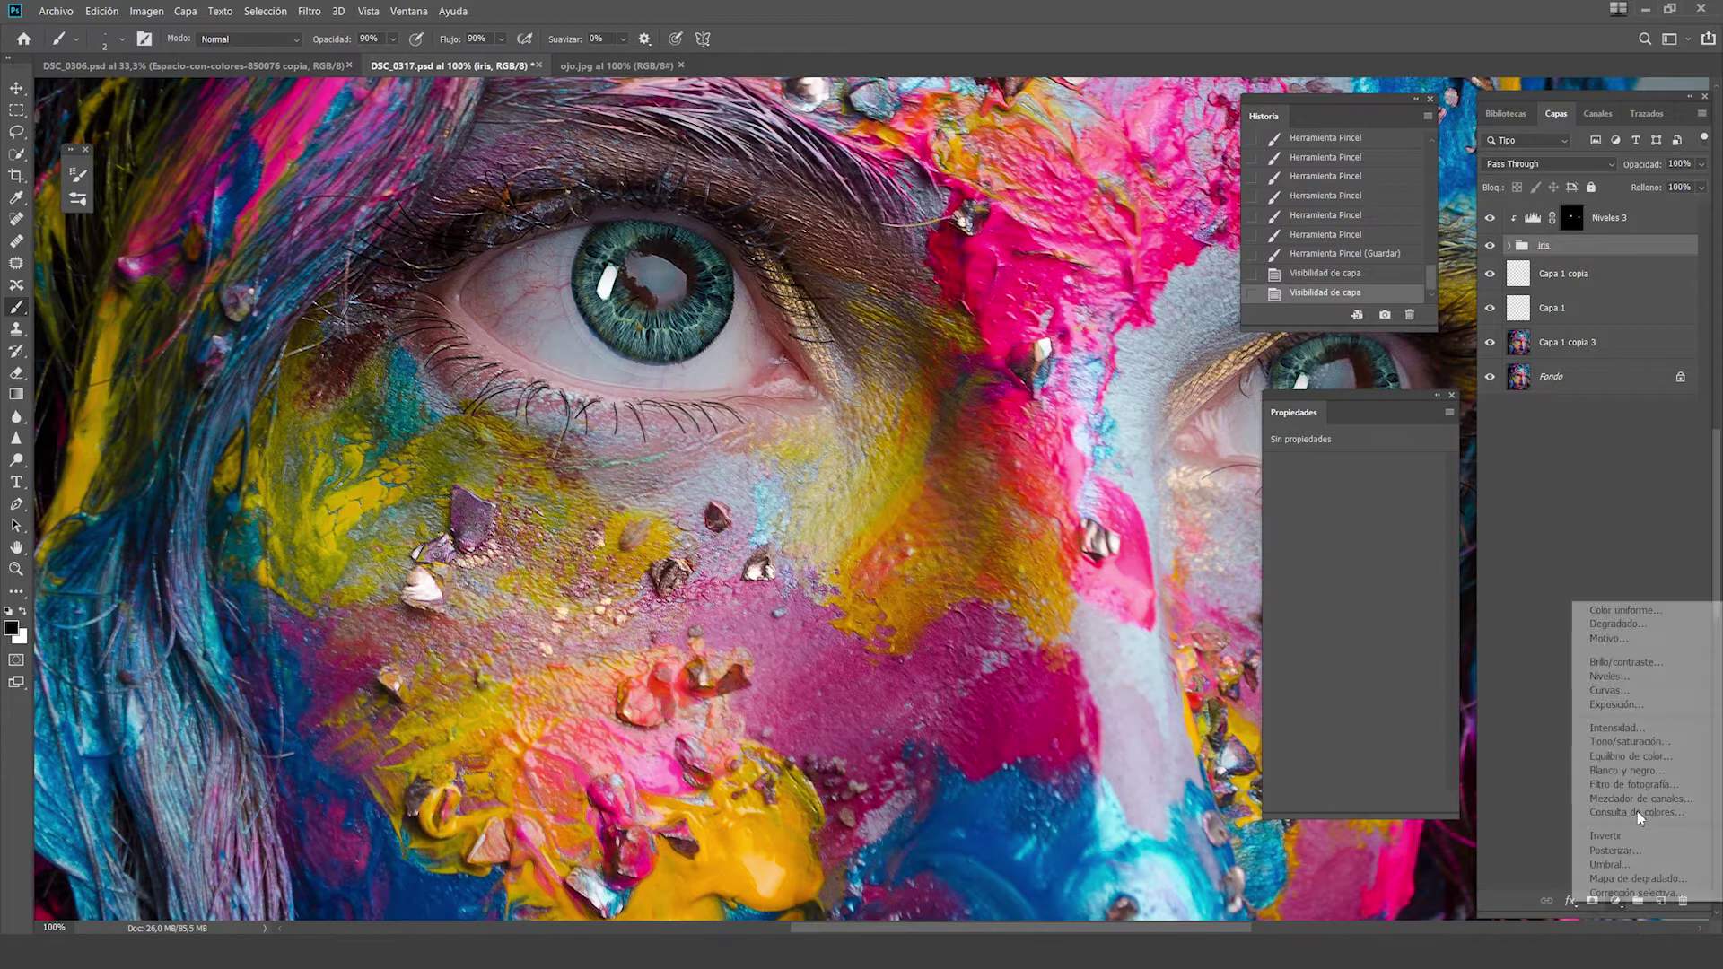
left_click(1631, 743)
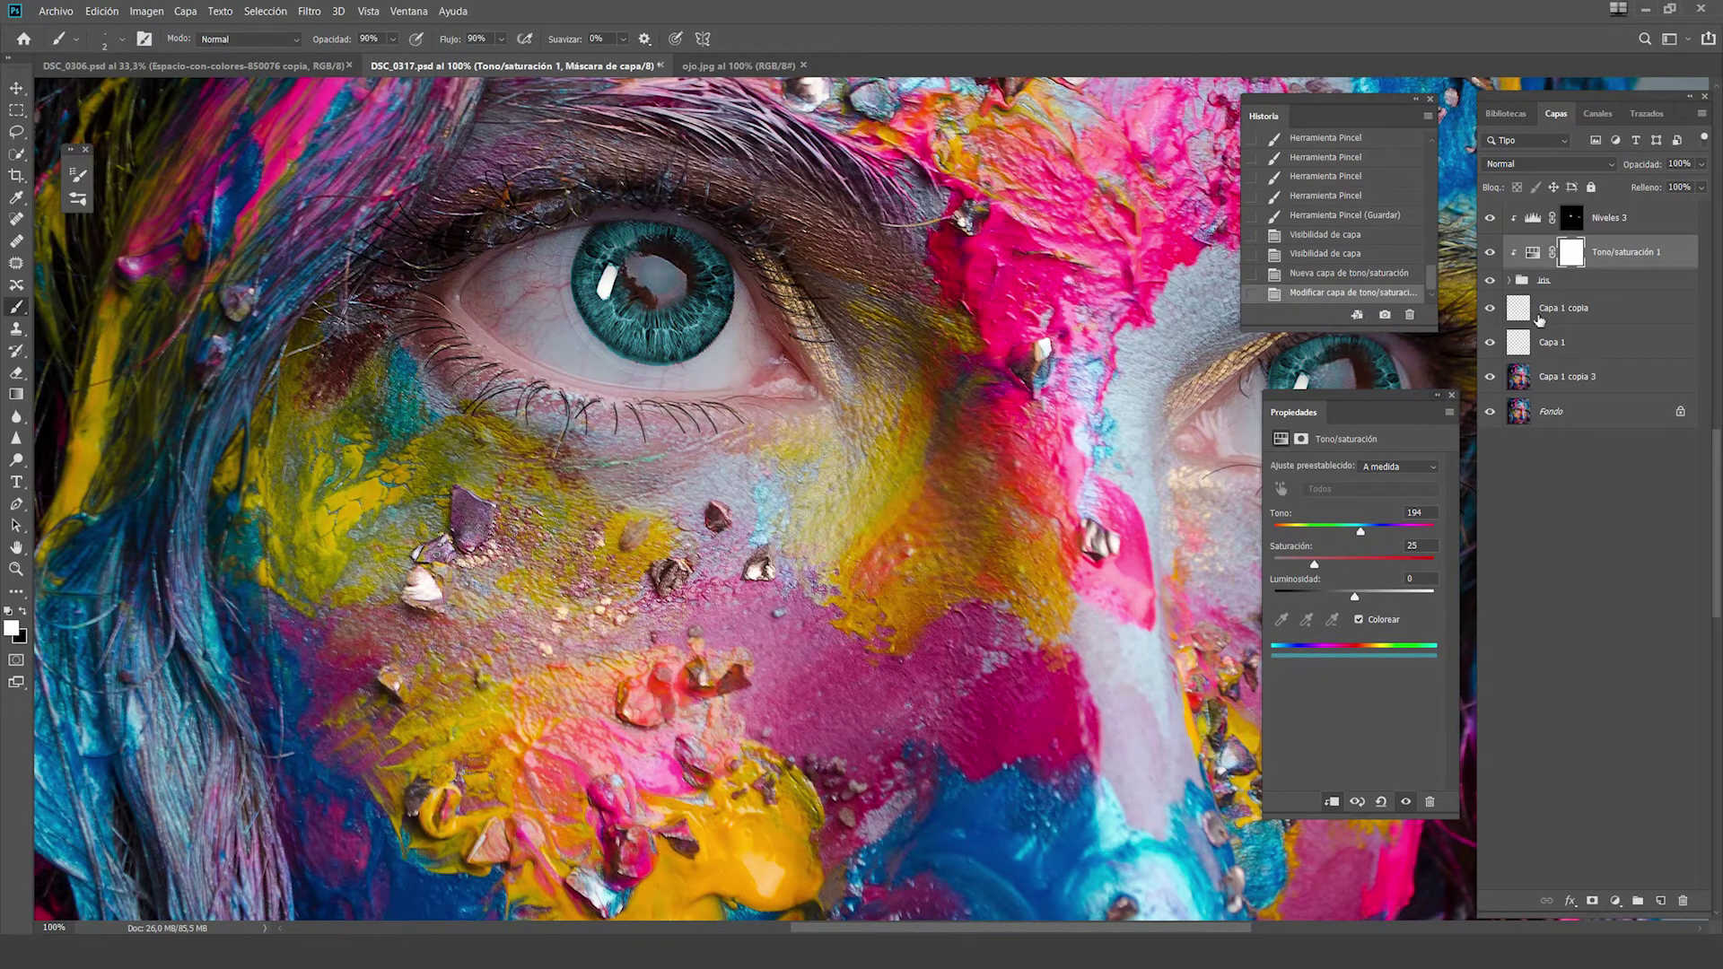
Collapse the Properties panel and select the Niveles 3 layer for a new adjustment
left_click(1550, 276)
left_click(1538, 287)
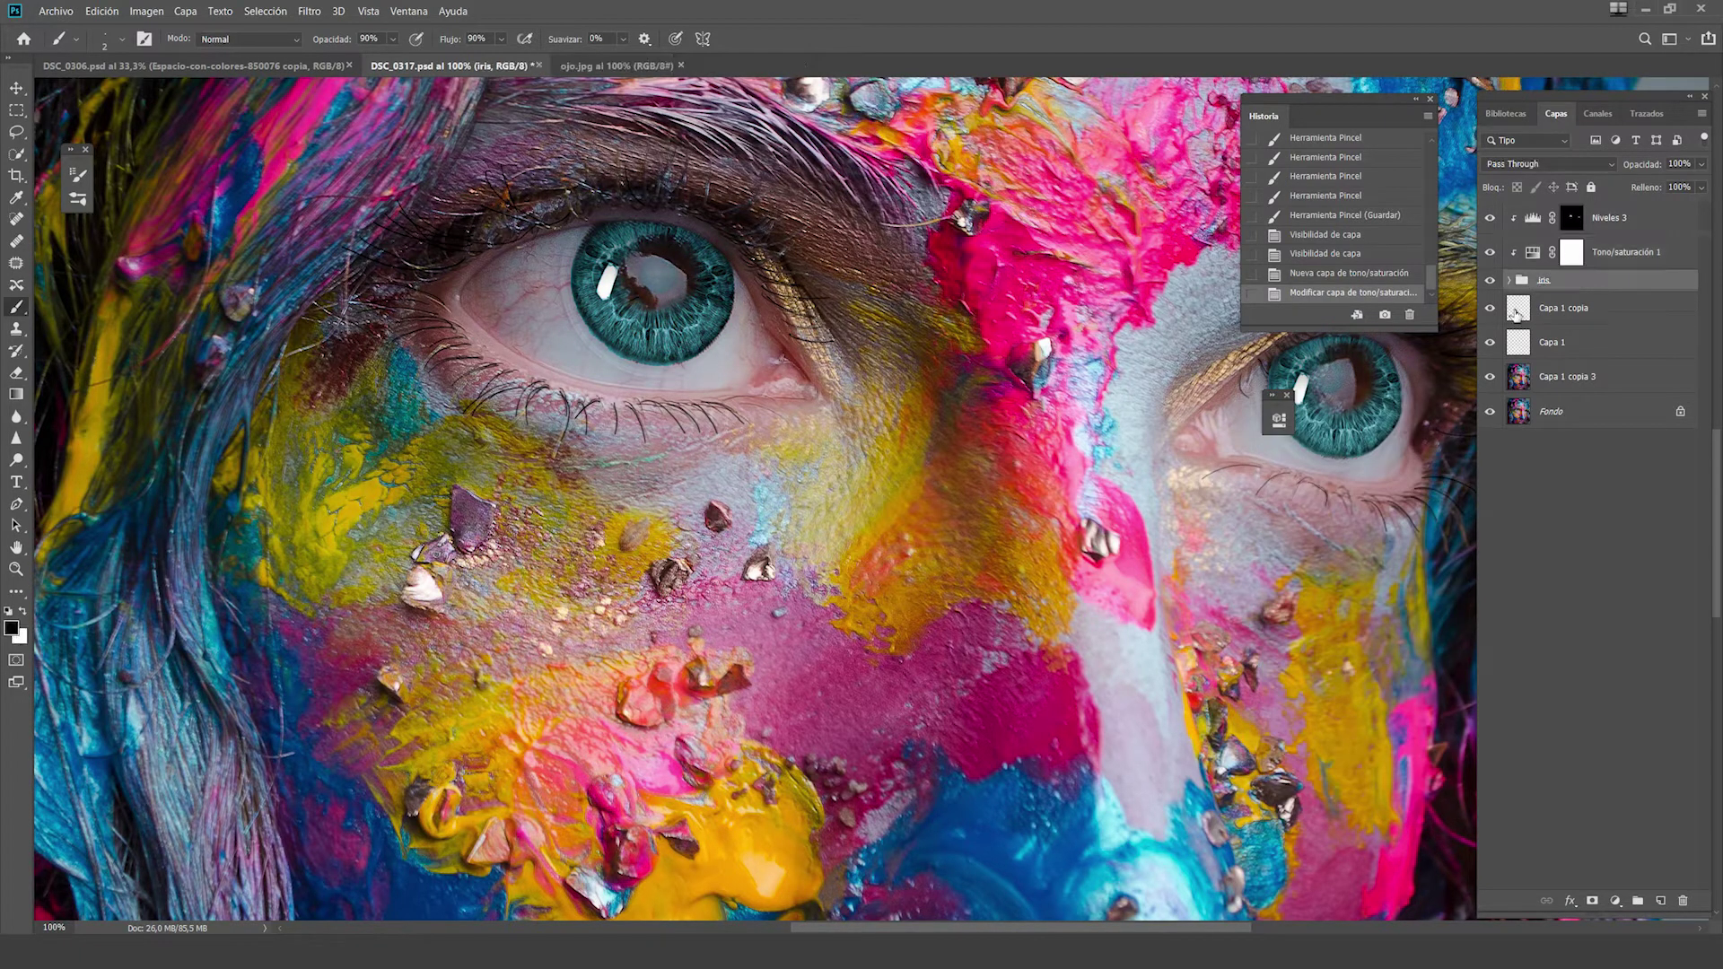
left_click(1620, 221)
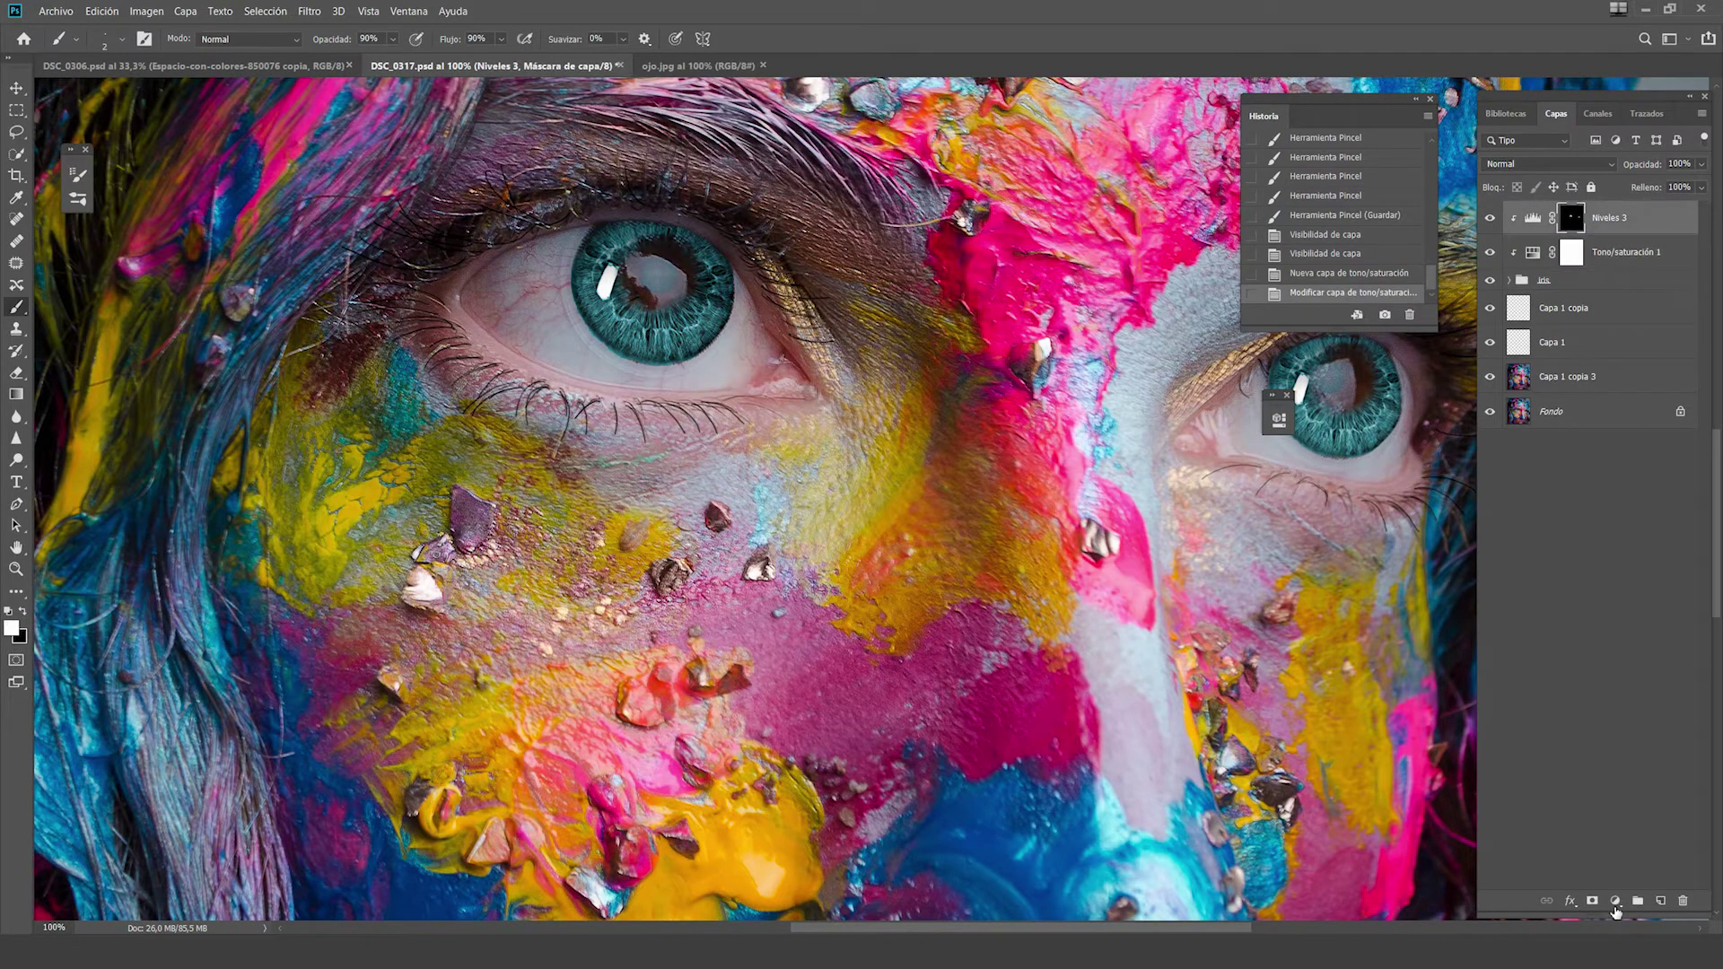
left_click(1615, 902)
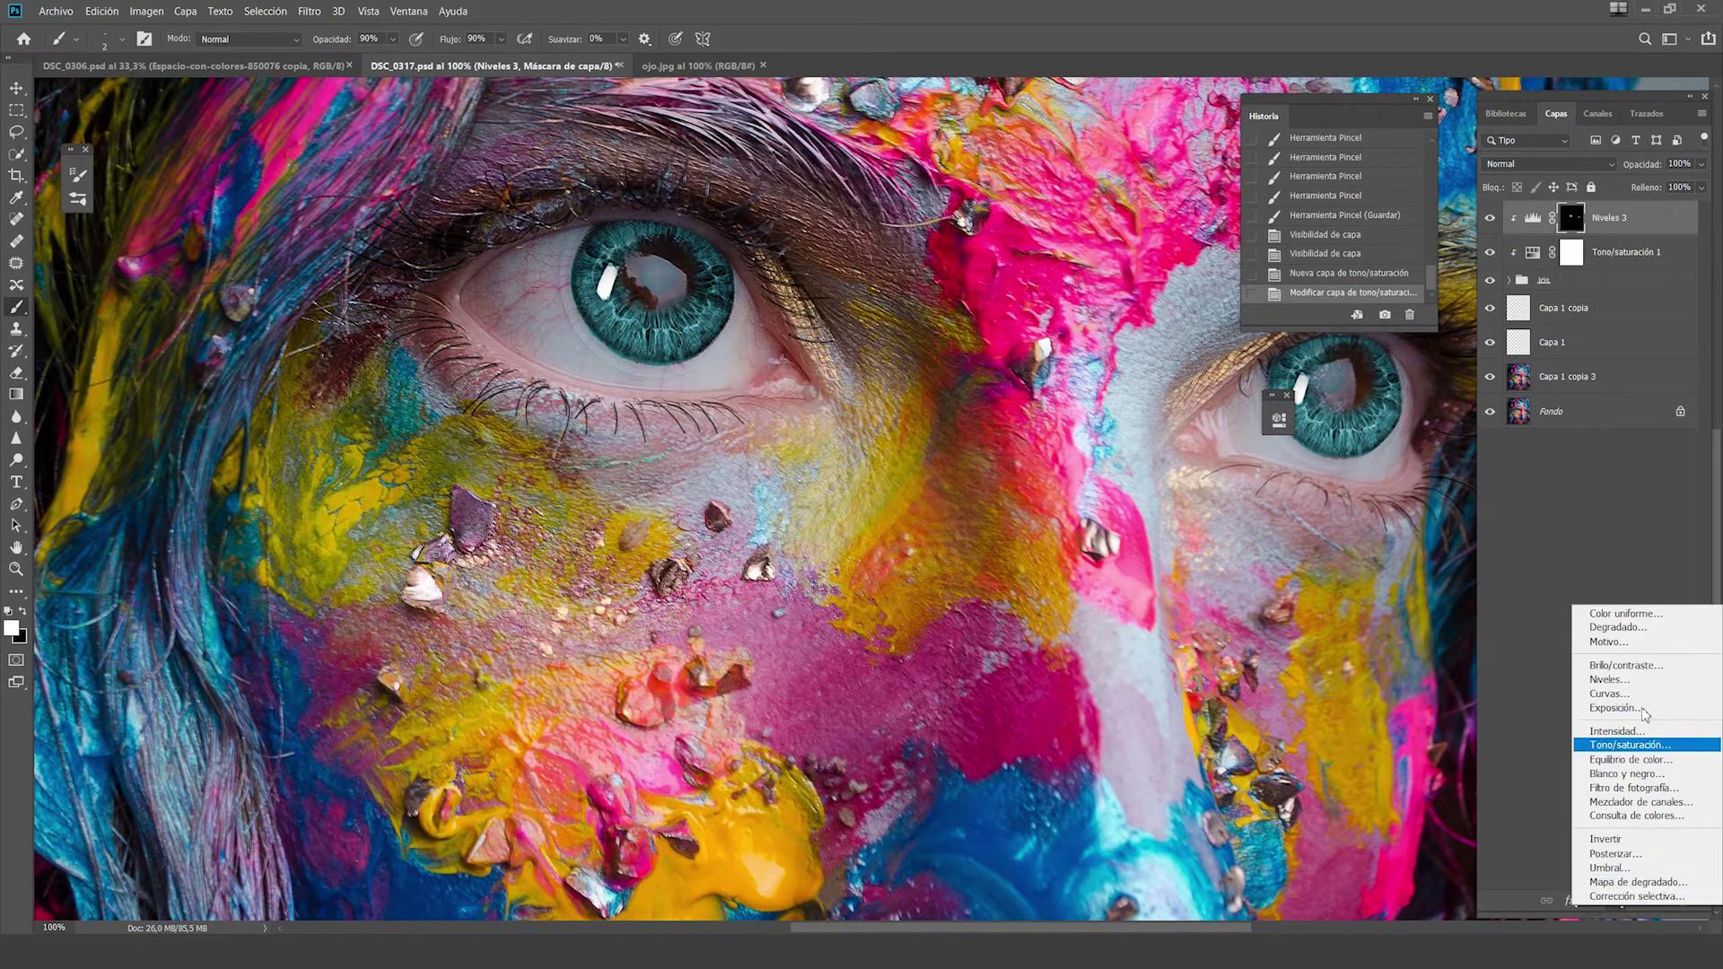
Add a black-masked Curves layer, duplicate it, and name the two layers dodge and burn
left_click(1609, 693)
key("ctrl+i")
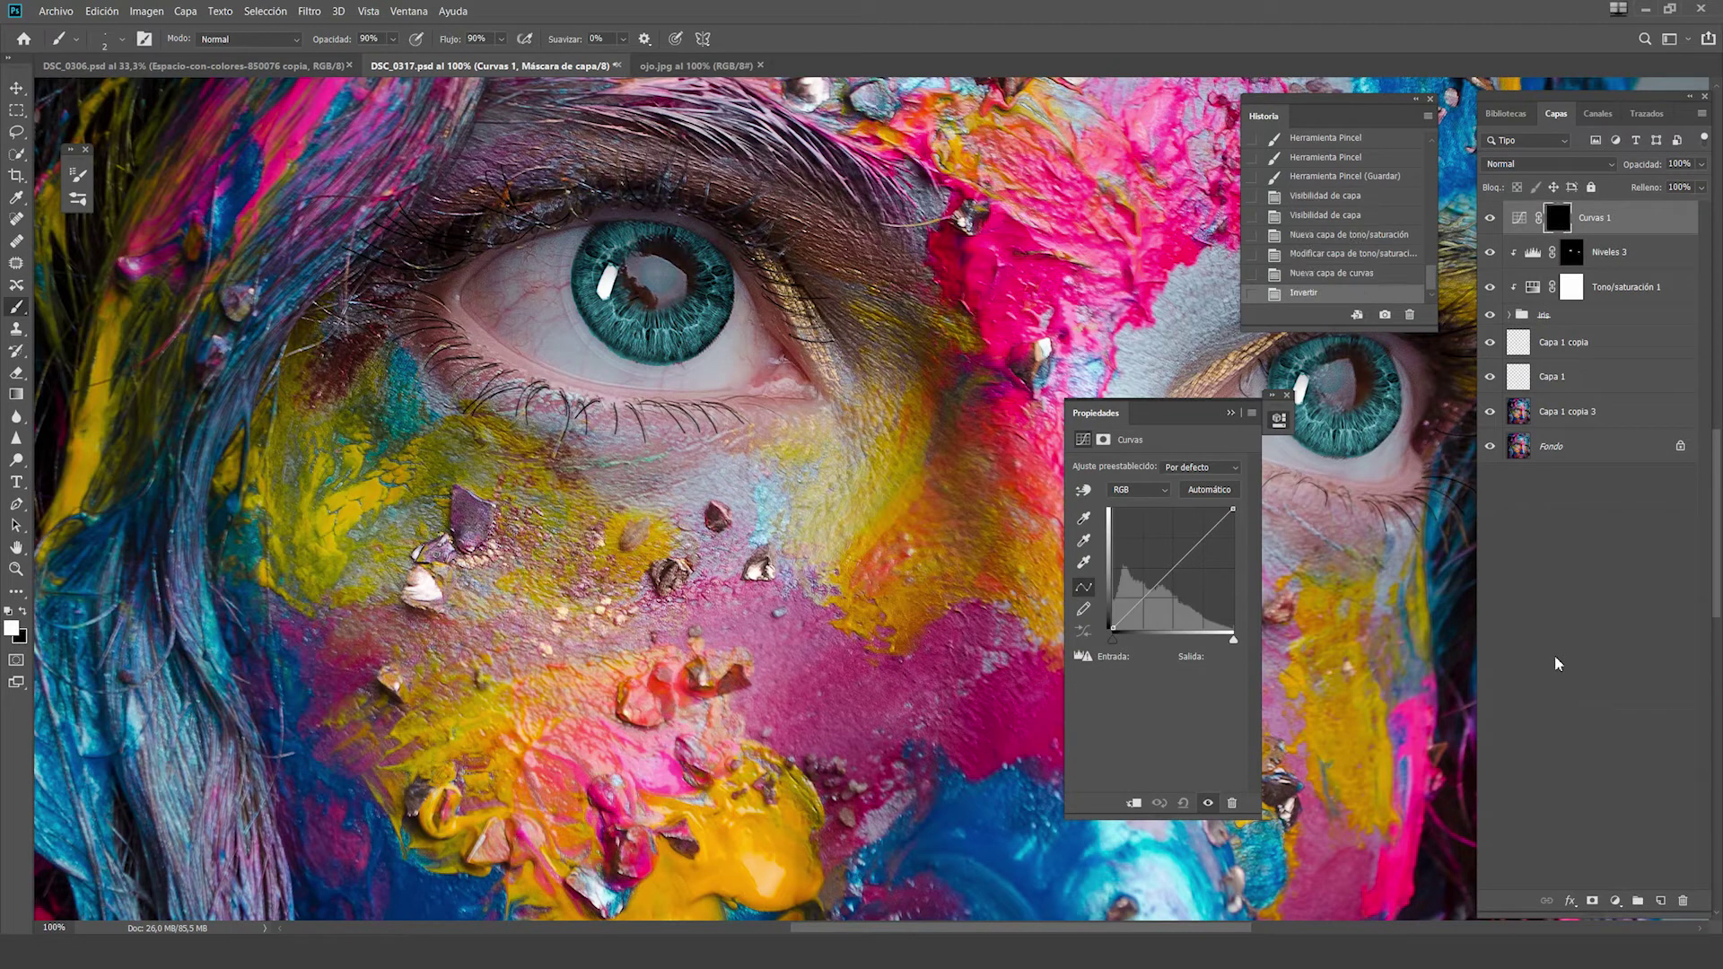
key("ctrl+j")
double_click(1595, 252)
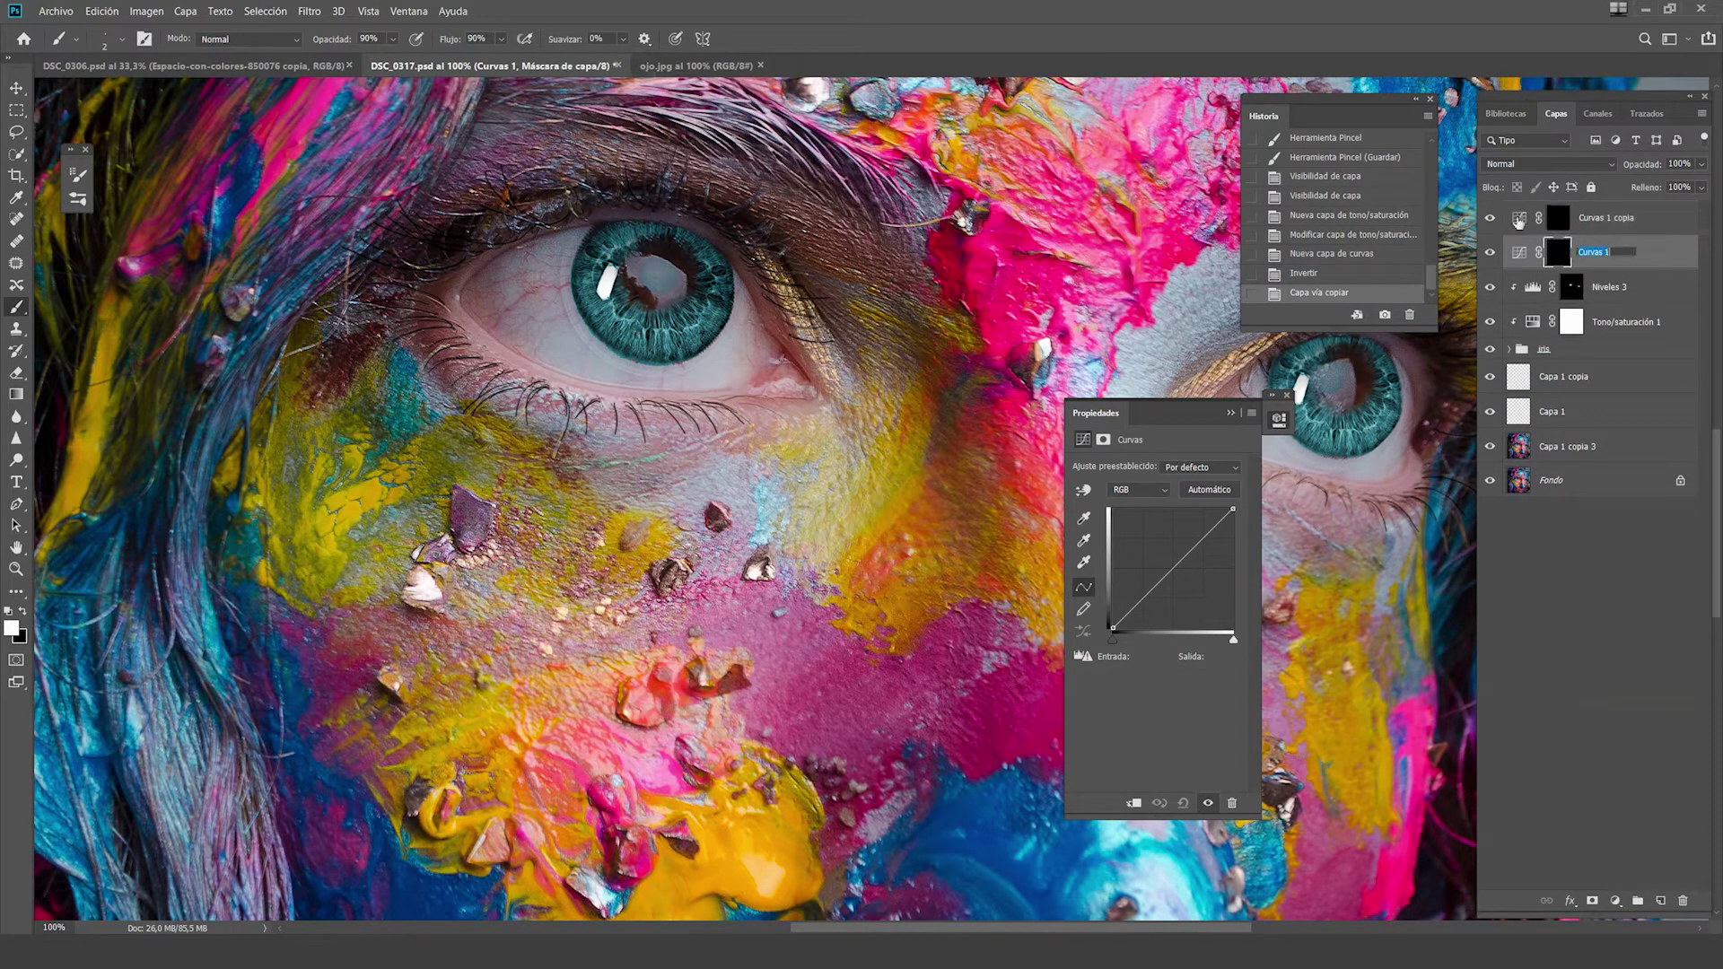
type("dodg")
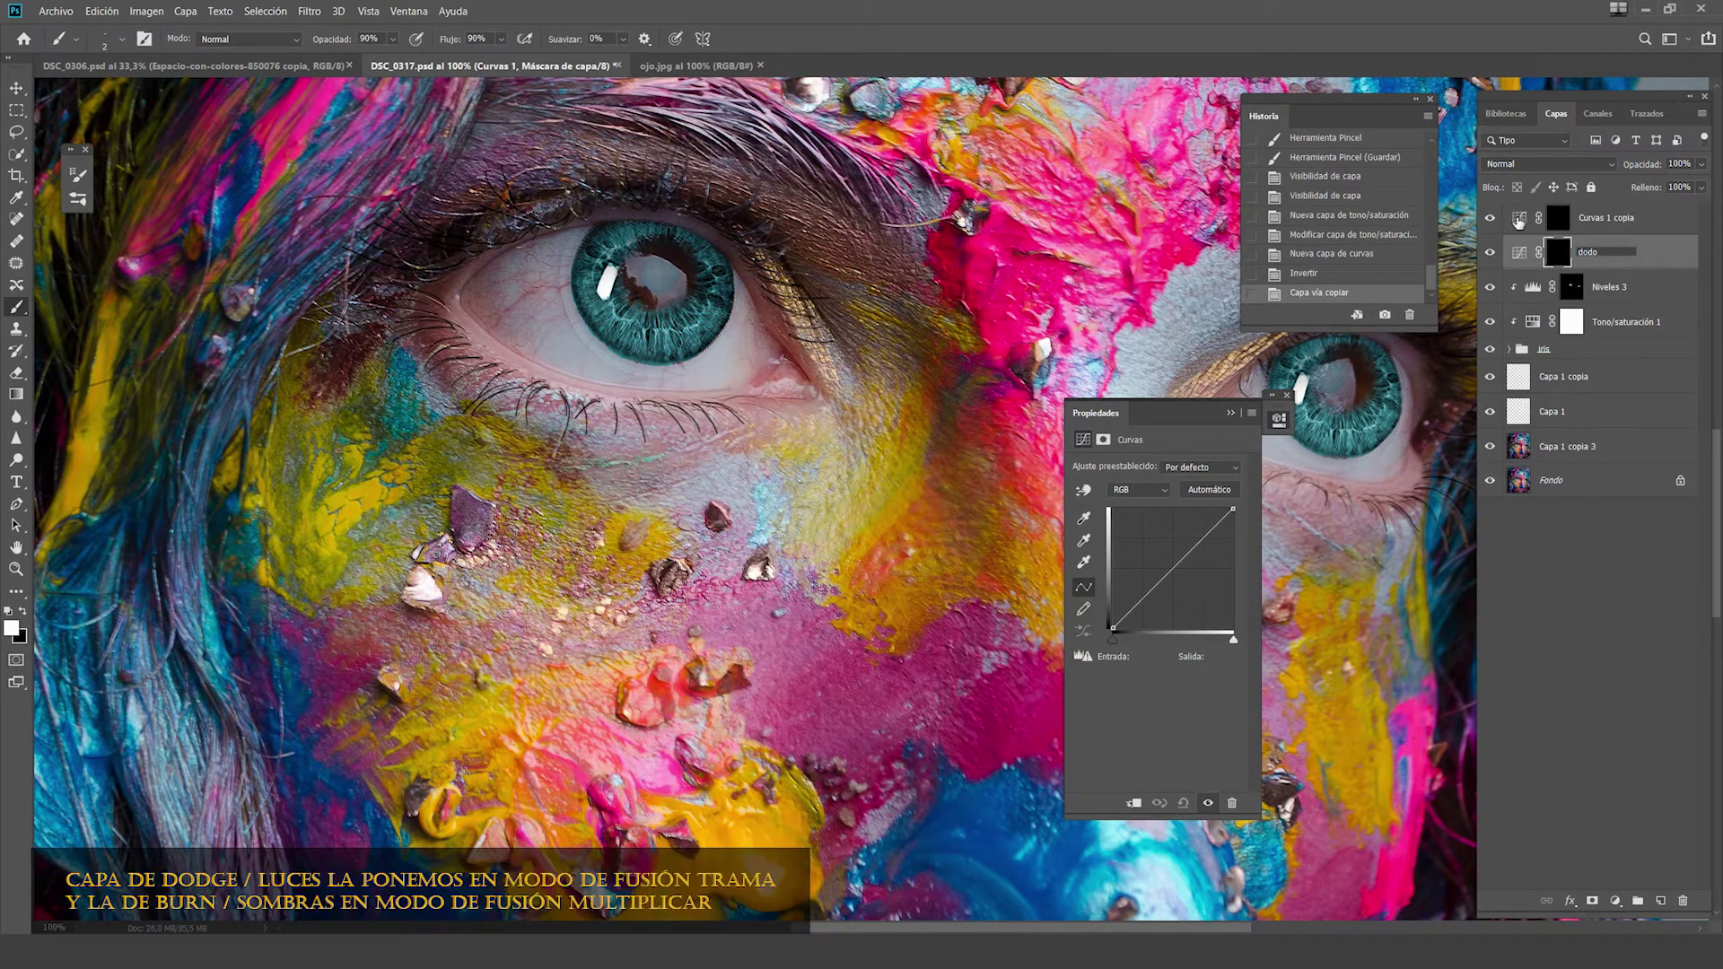
type("e")
key("Return")
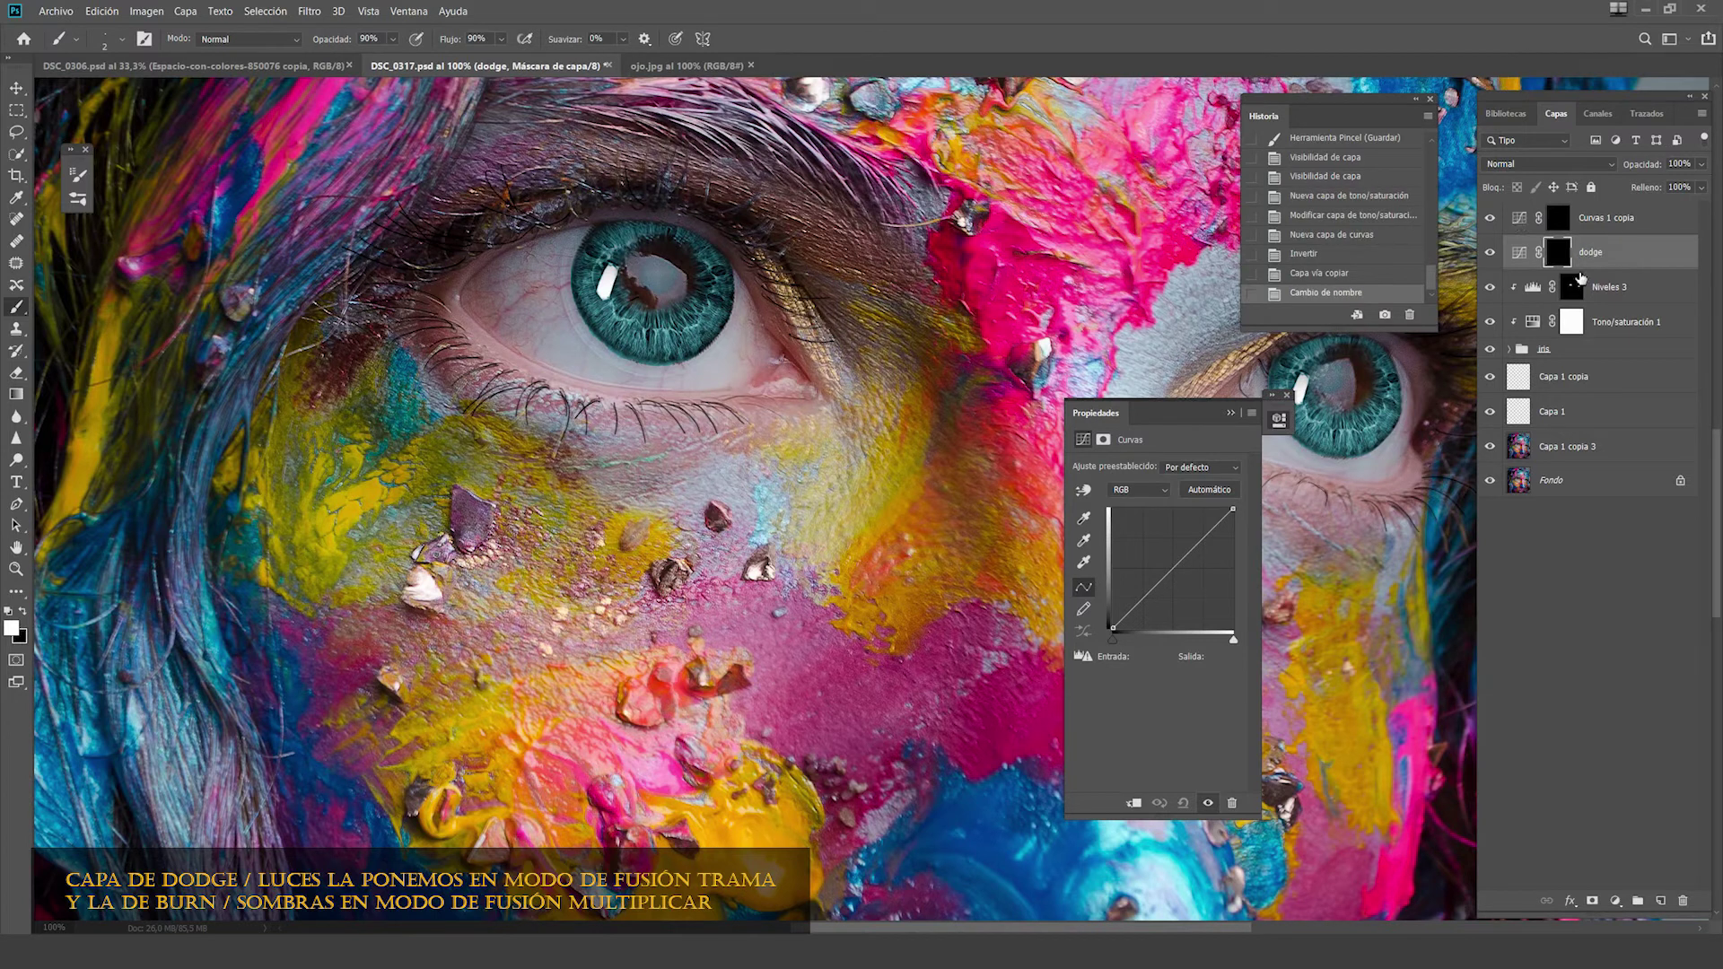
double_click(1612, 218)
type("bu")
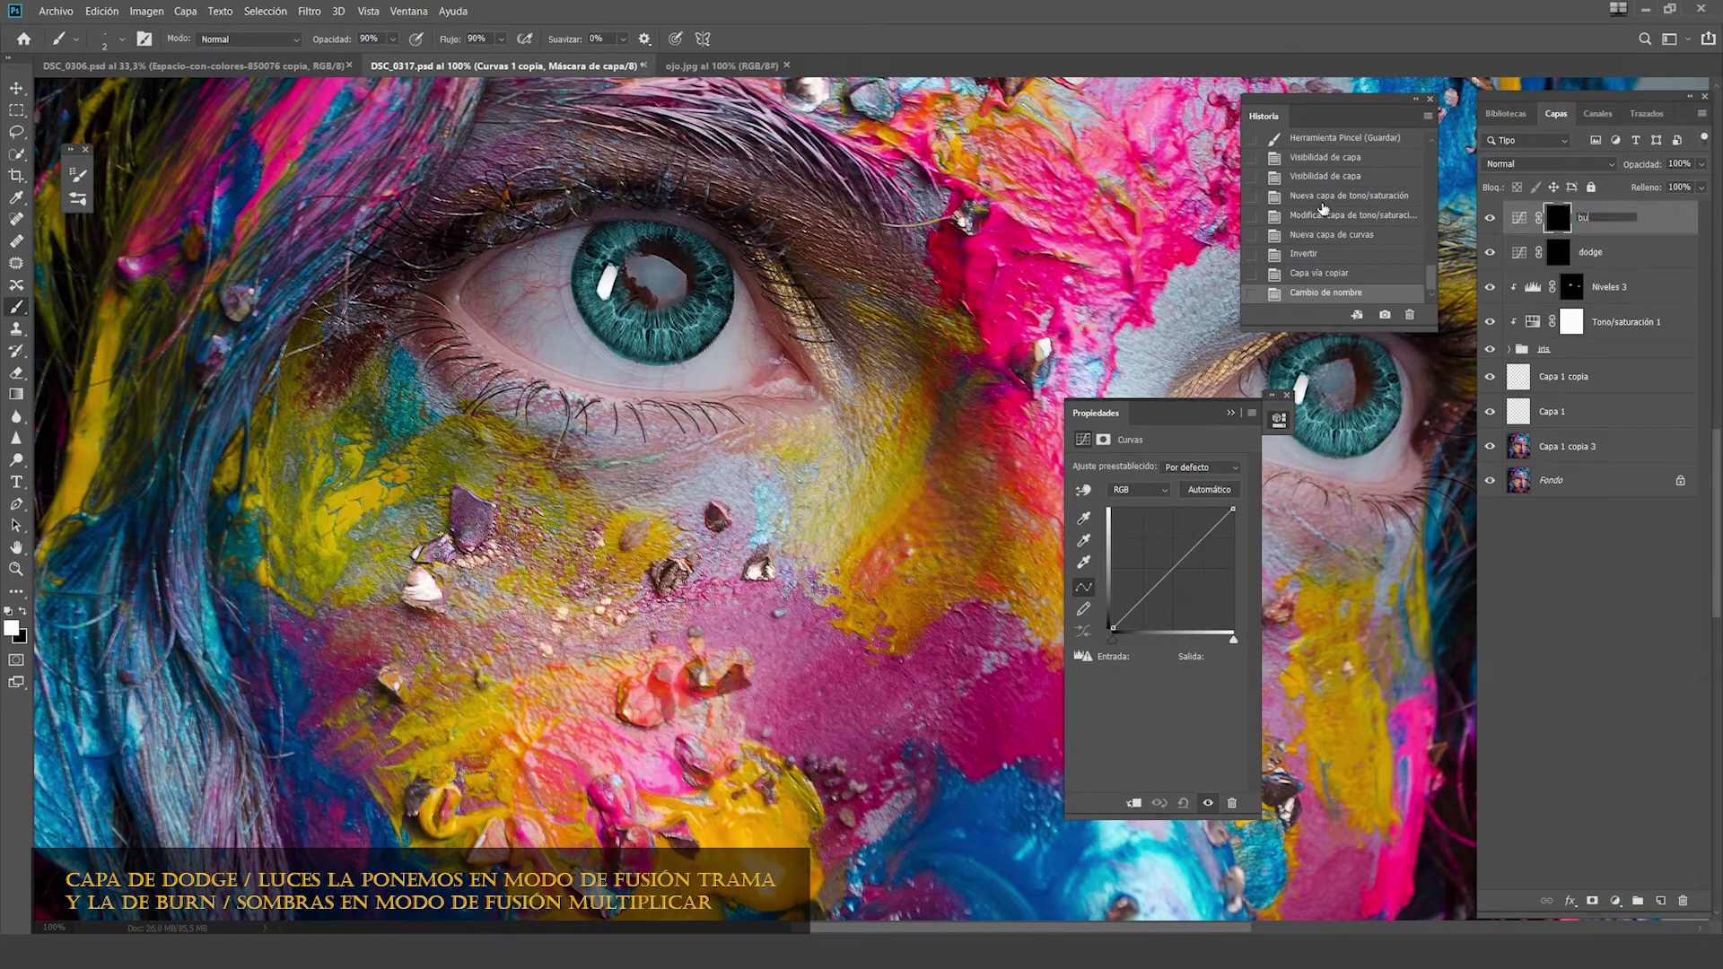
key("Return")
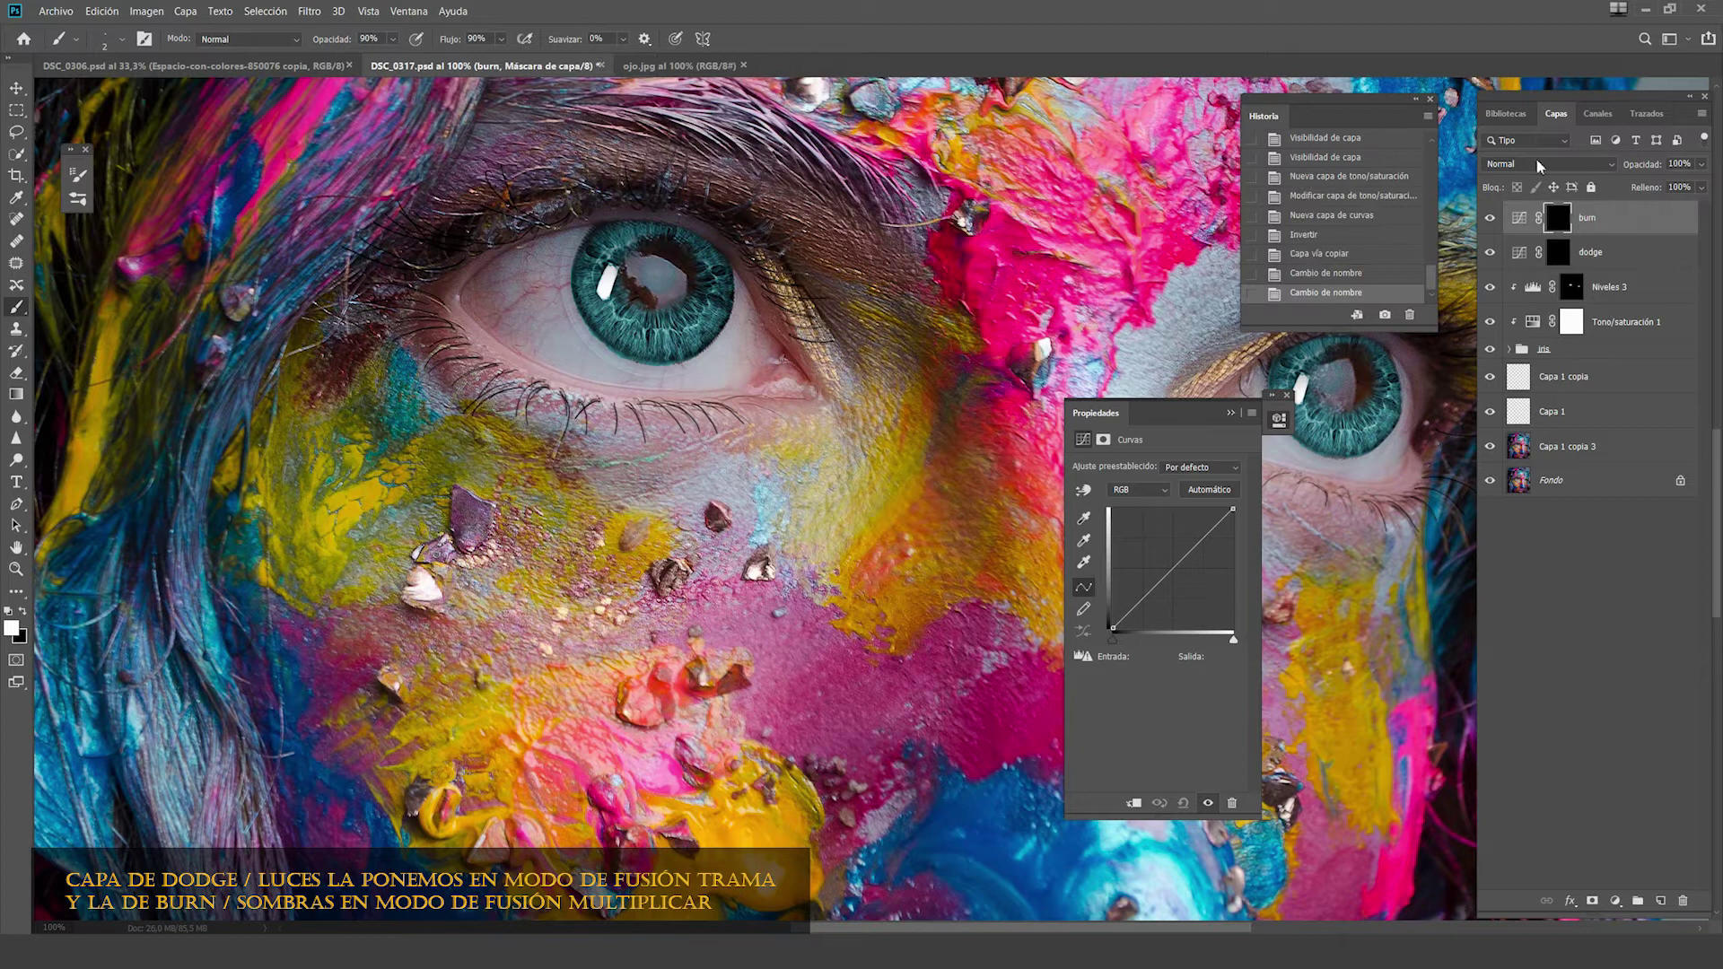
Set the burn layer to Multiplicar and the dodge layer to Trama blend mode
left_click(1537, 164)
left_click(1525, 232)
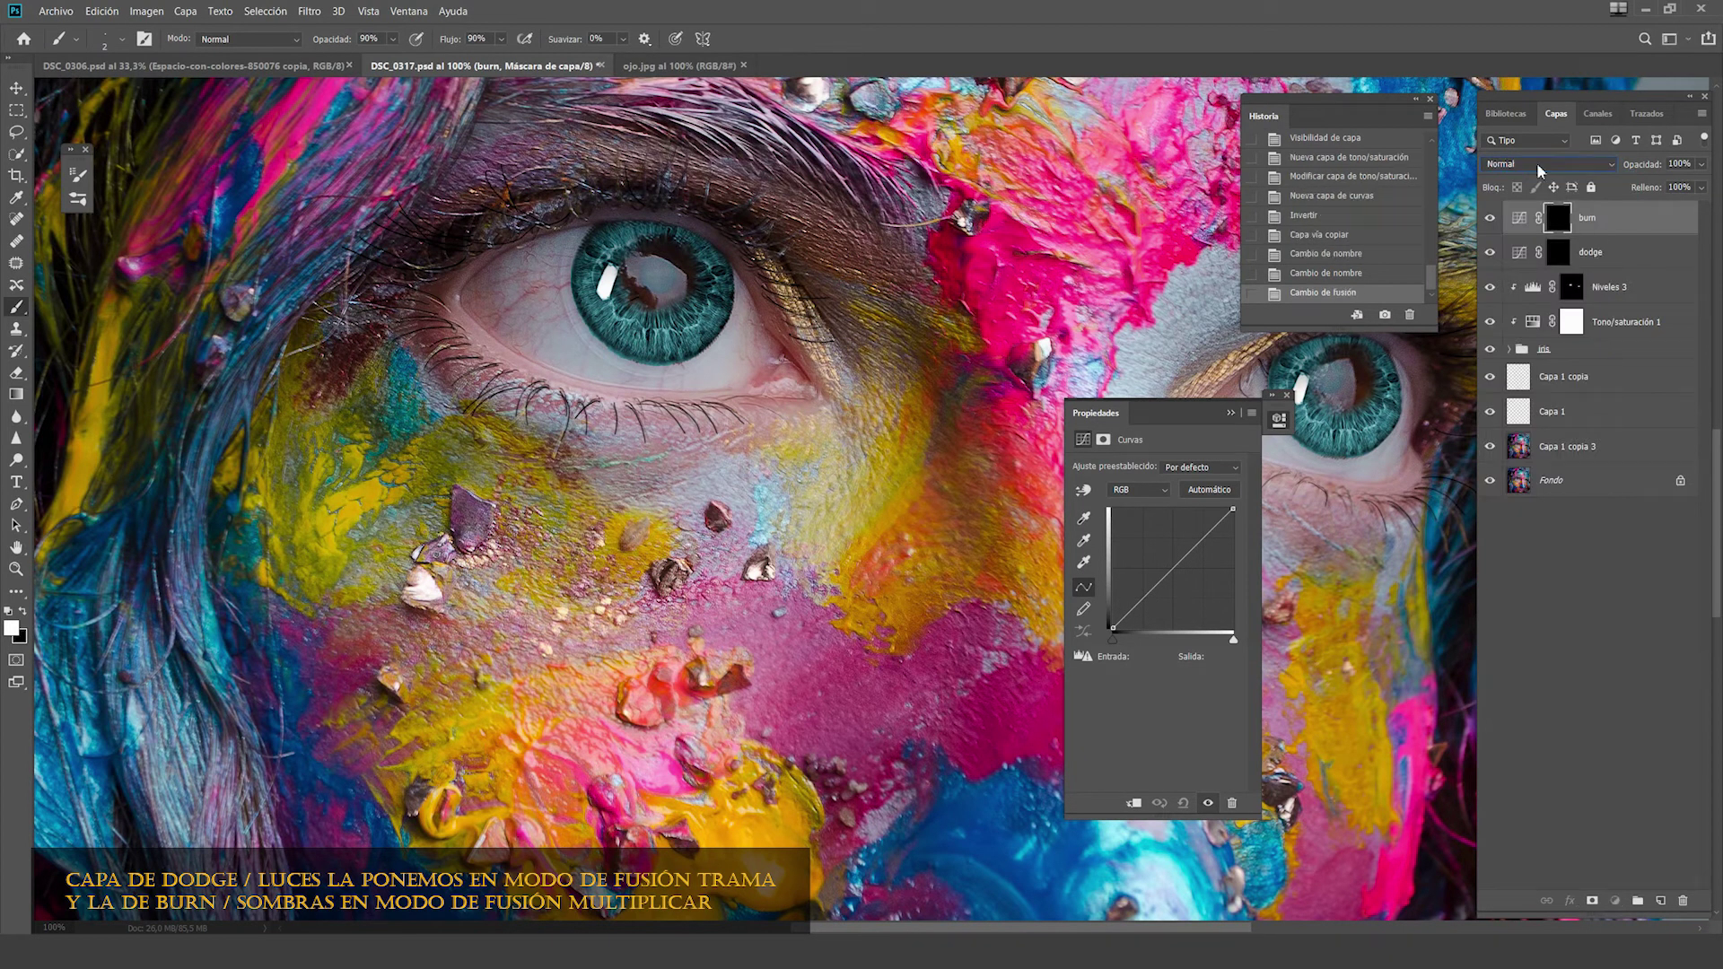
left_click(1589, 252)
left_click(1543, 164)
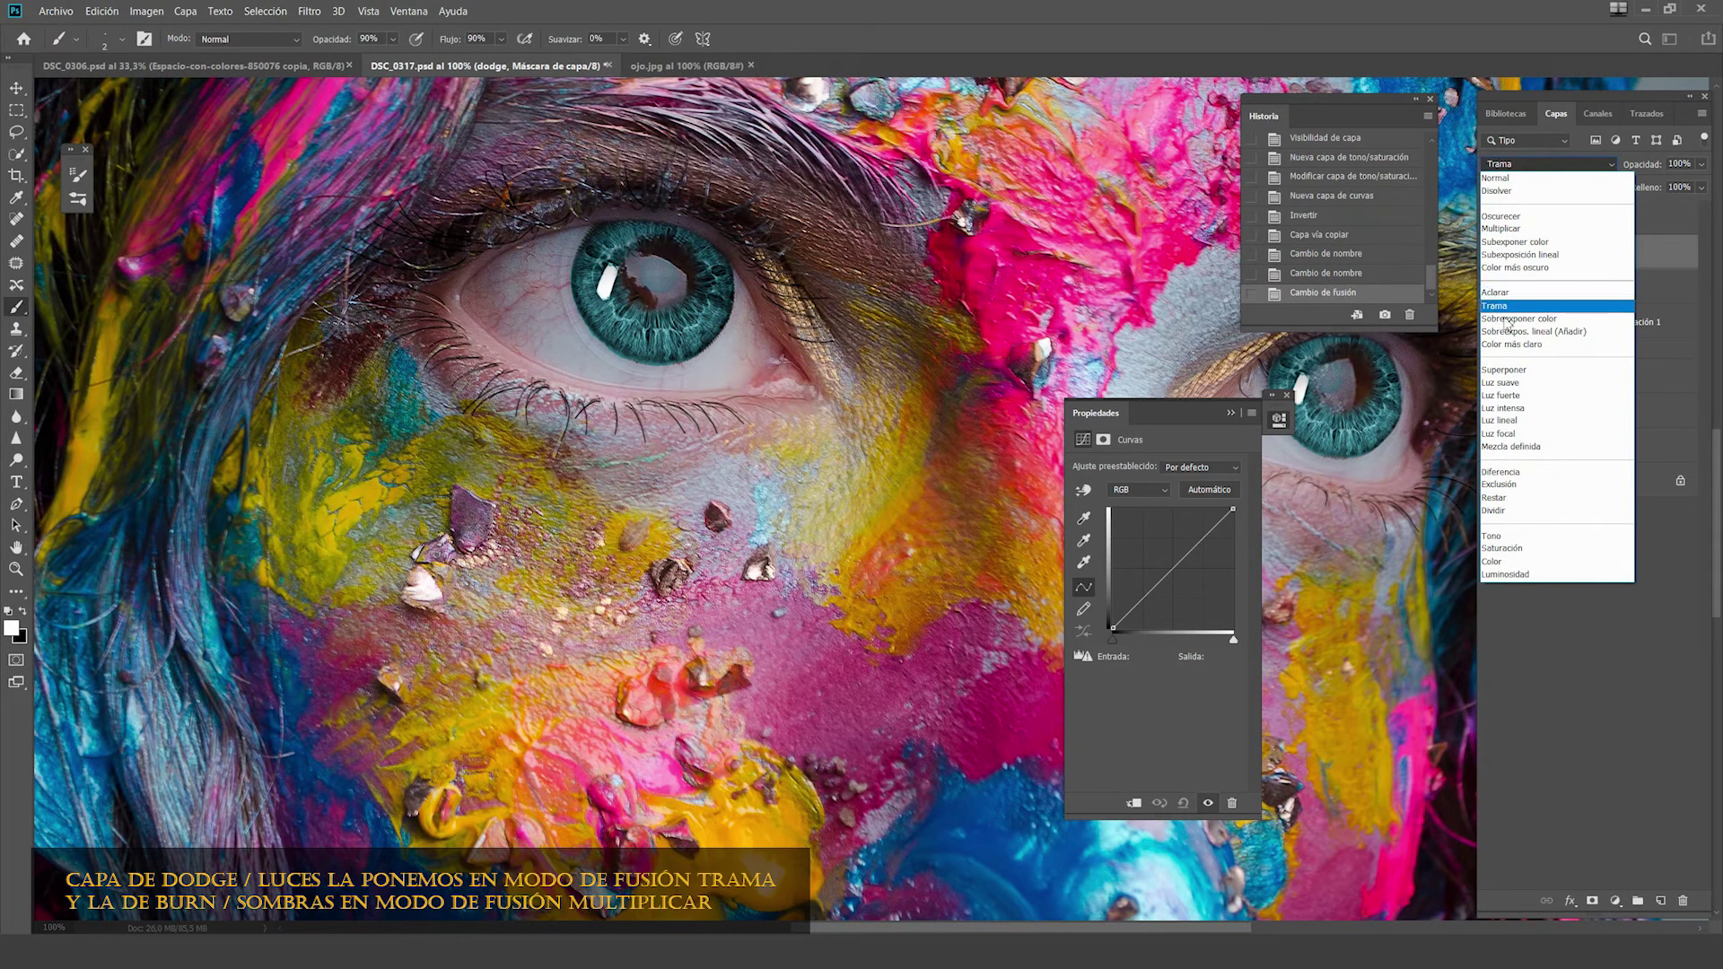
left_click(1495, 305)
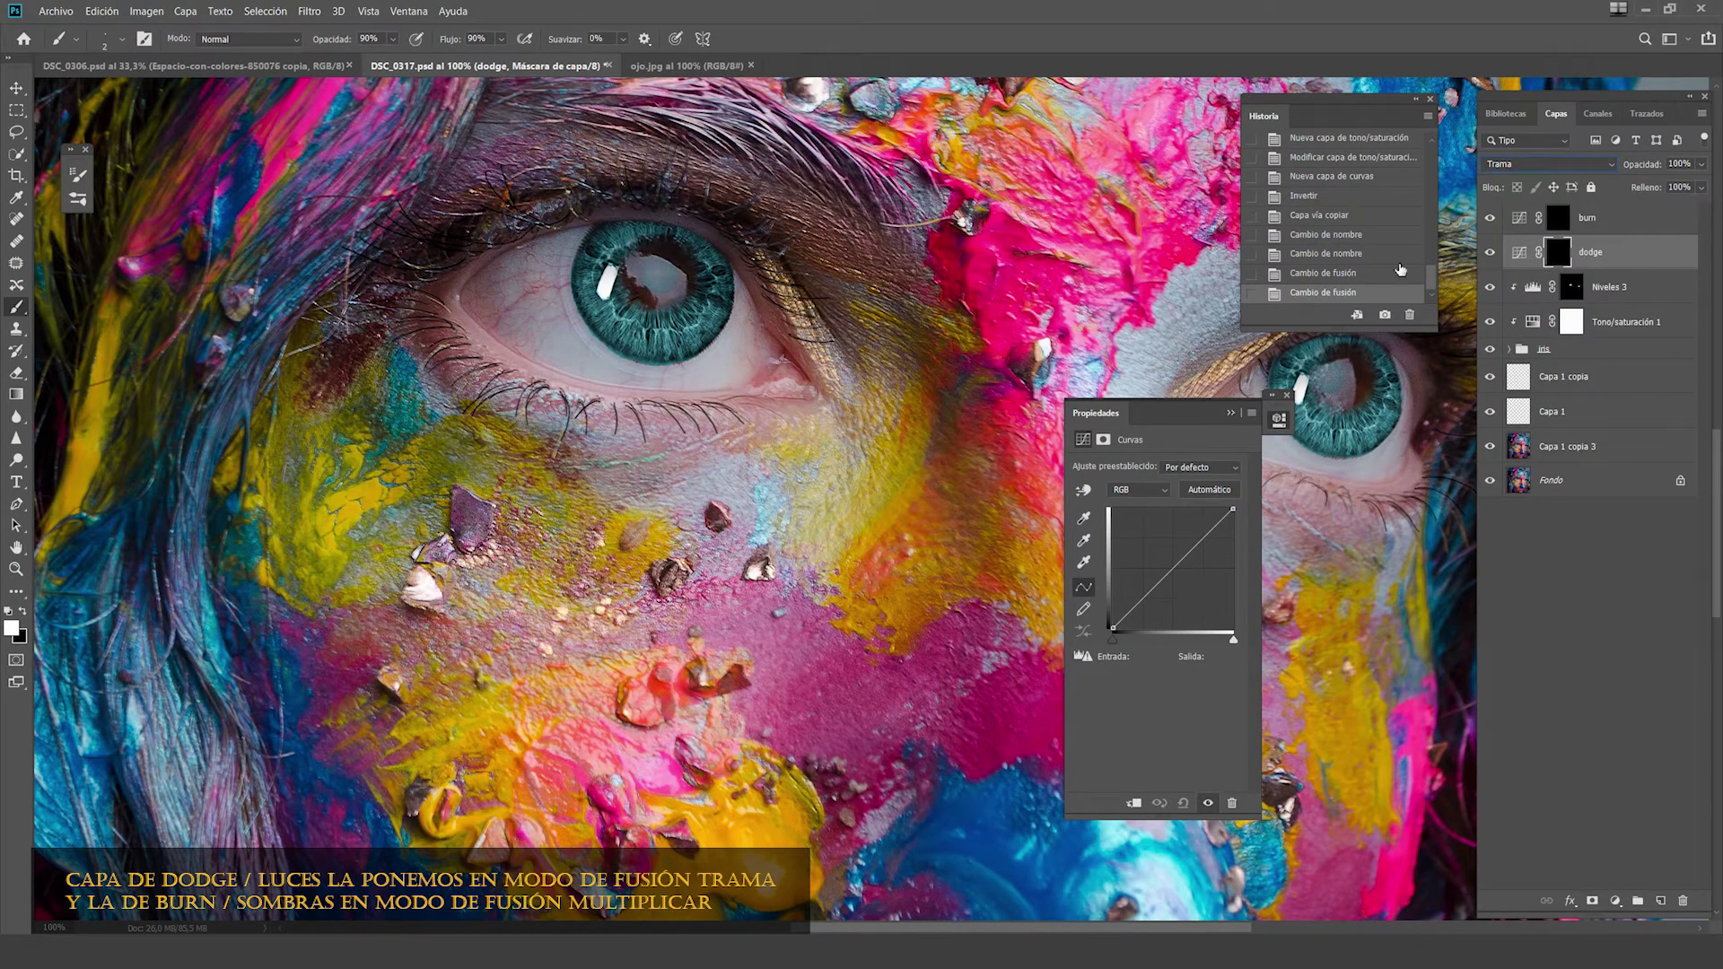
left_click(1562, 219)
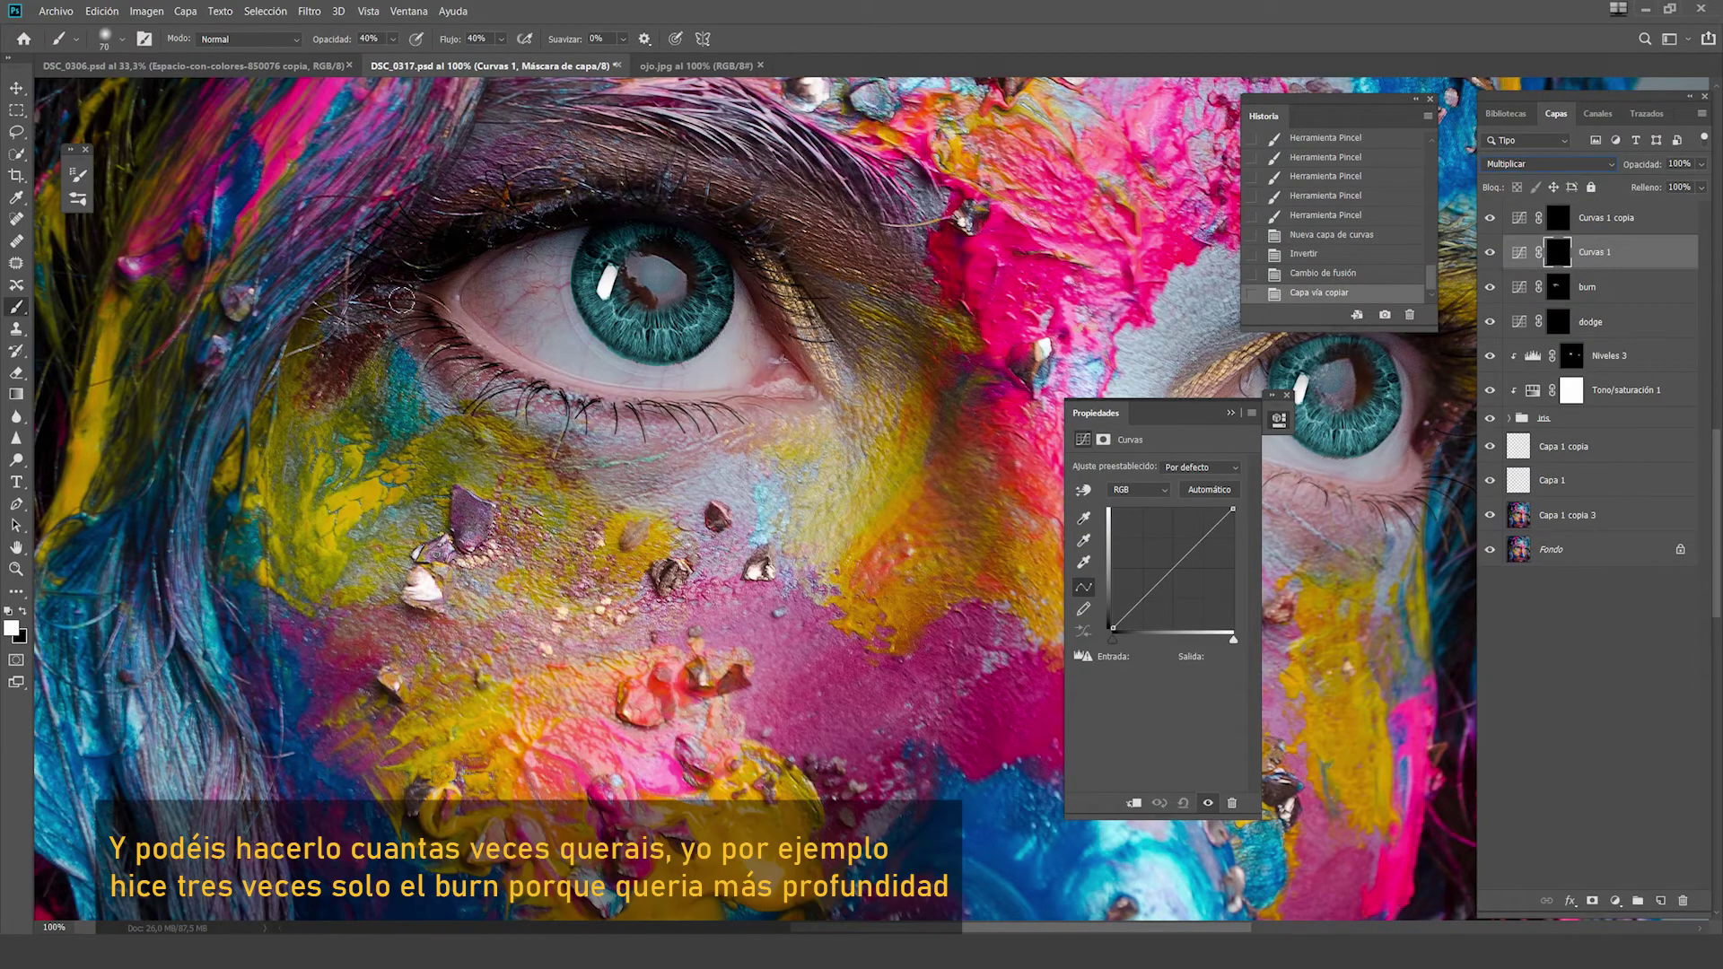
Paint on the burn mask to darken the lower lash line
left_click_drag(628, 408, 567, 230)
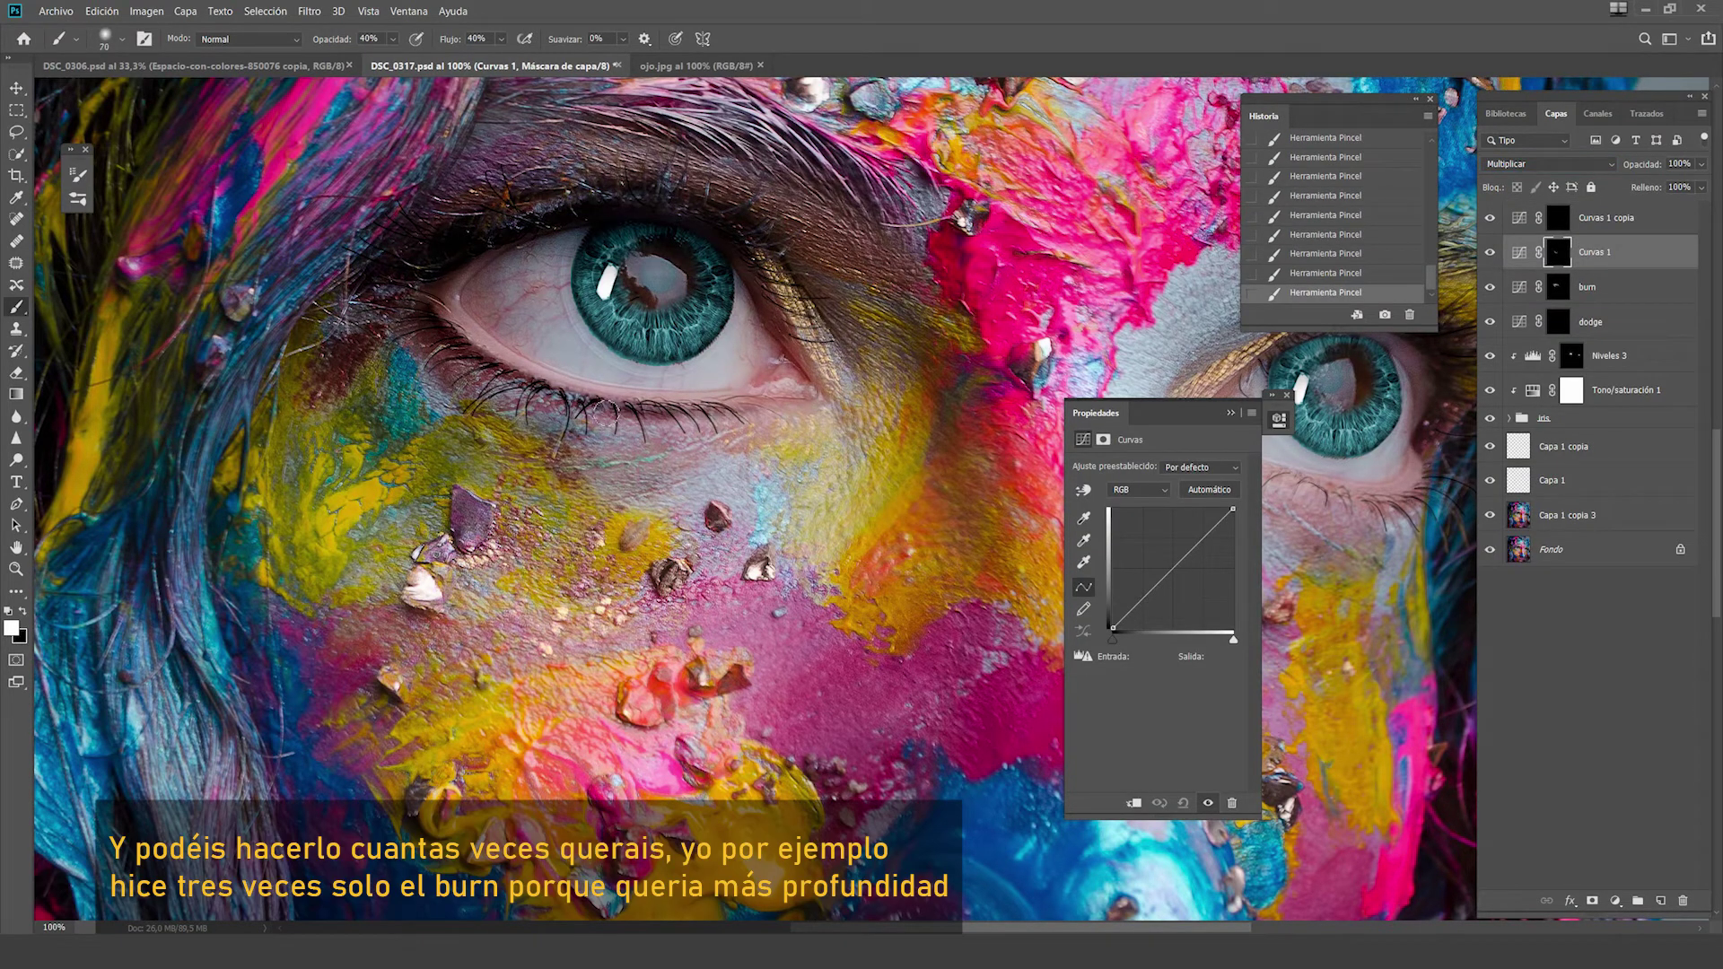
key("bracketleft")
key("bracketleft")
key("bracketleft")
mouse_move(500, 338)
left_mouse_down()
mouse_move(469, 328)
mouse_move(560, 378)
left_mouse_up()
left_click(466, 319)
Set the dodge brush to size 15 at 30% opacity and flow; resize the lash brush to 188 px
key("alt+bracketleft")
key("alt+bracketleft")
key("bracketright")
key("bracketright")
key("6")
key("bracketleft")
key("bracketleft")
key("bracketleft")
key("shift+8")
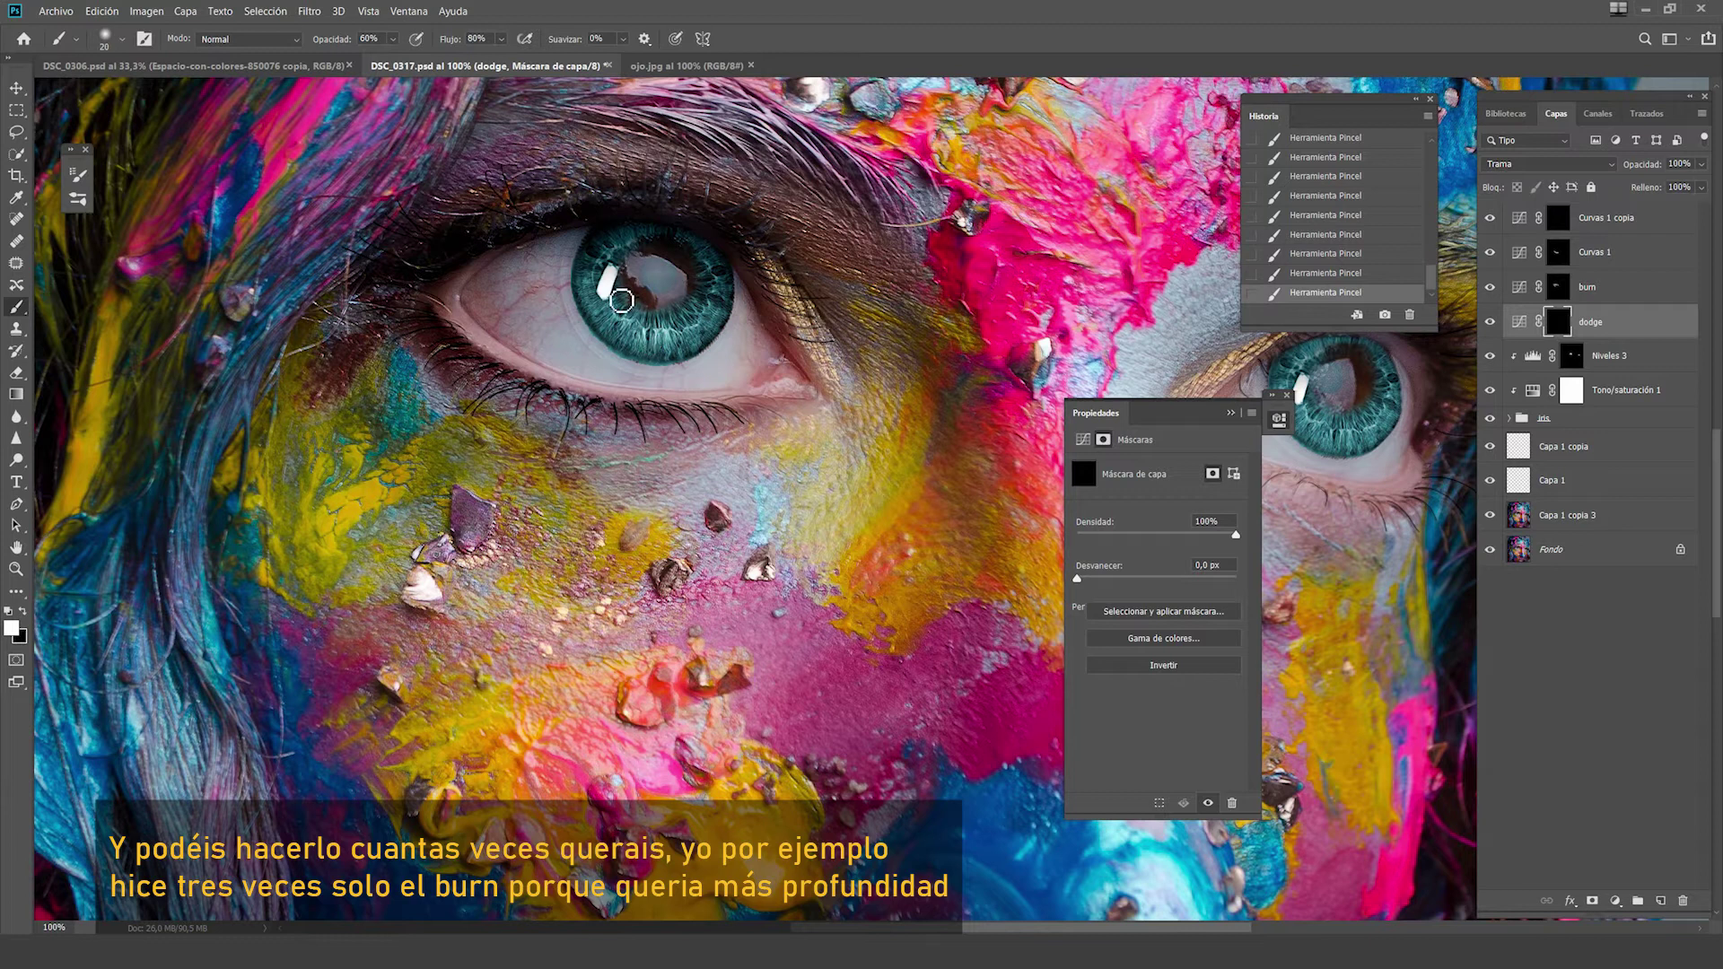
key("bracketright")
key("bracketright")
key("3")
key("shift+3")
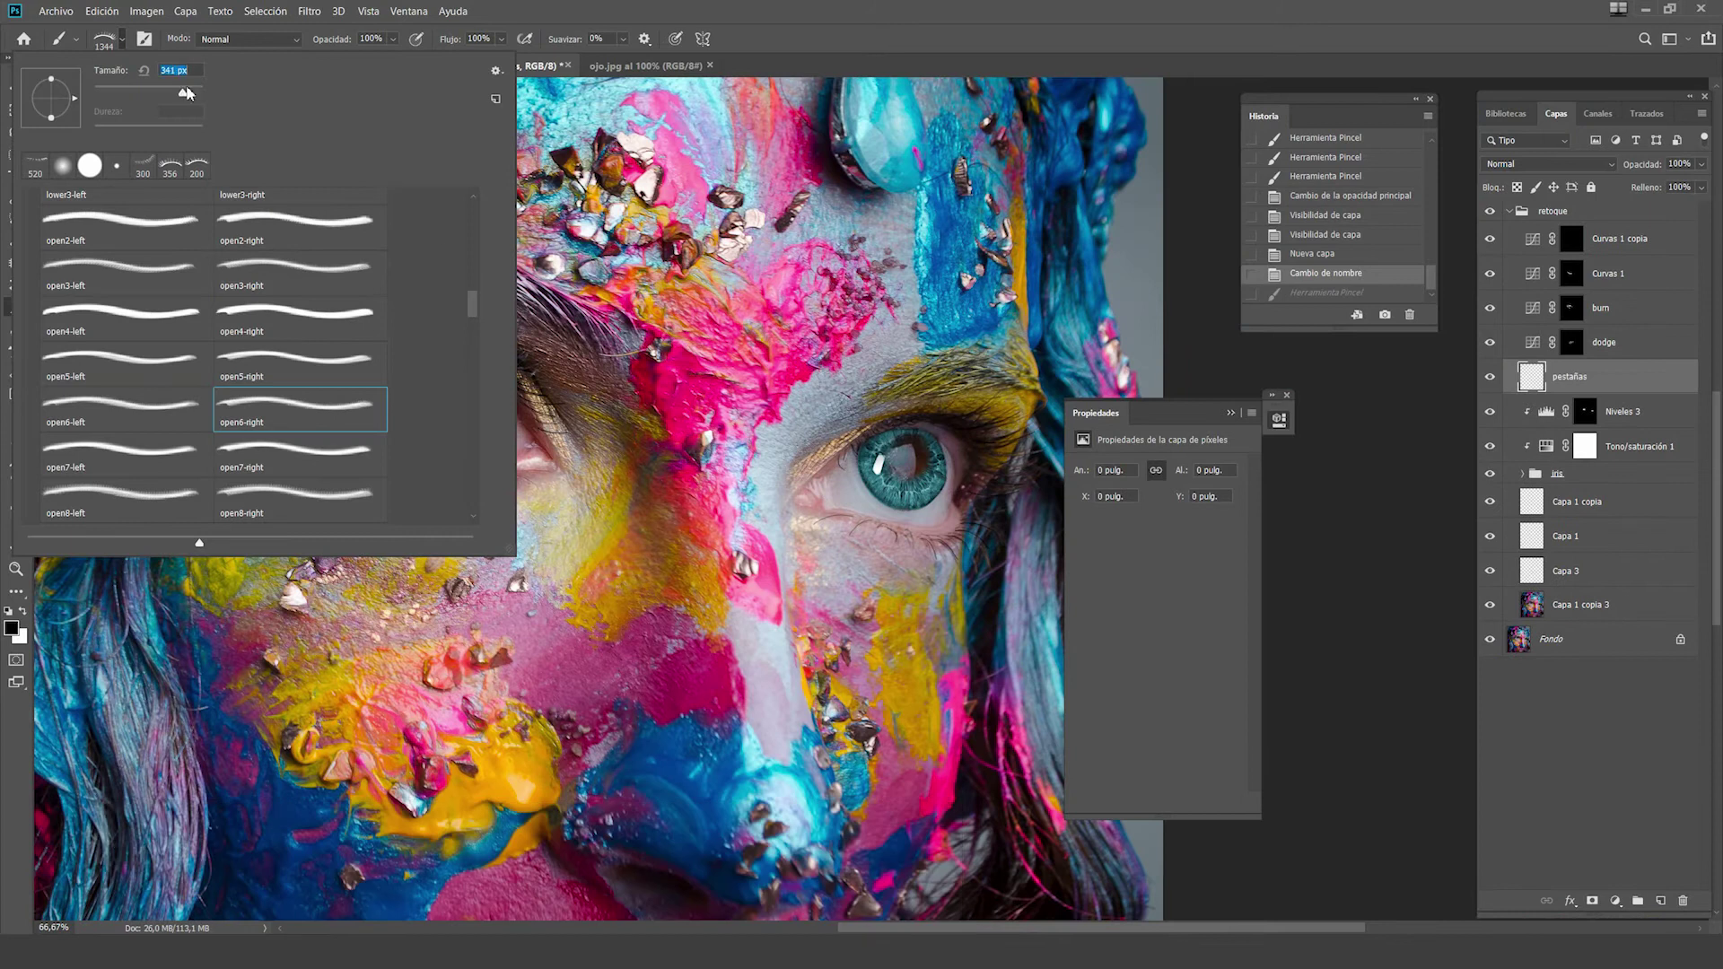
mouse_move(193, 92)
left_mouse_down()
mouse_move(171, 92)
mouse_move(190, 93)
left_mouse_up()
Stamp eyelashes above the right eye on the pestañas layer and warp them along the upper lid
left_click(928, 422)
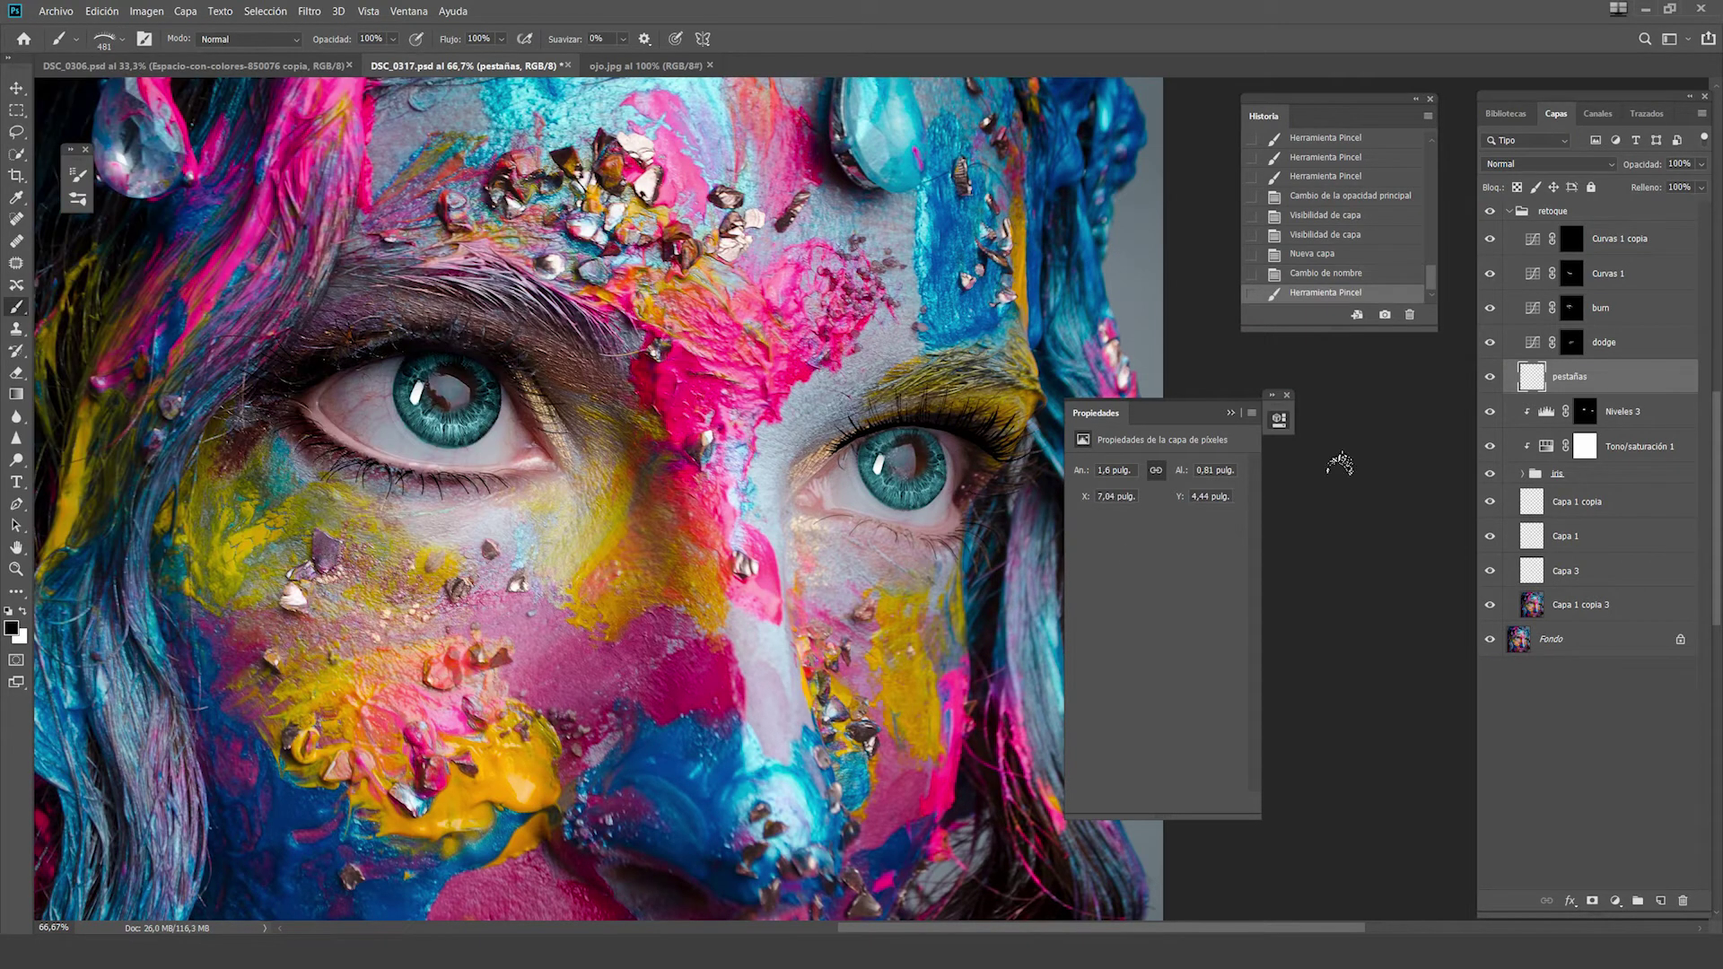
key("ctrl+t")
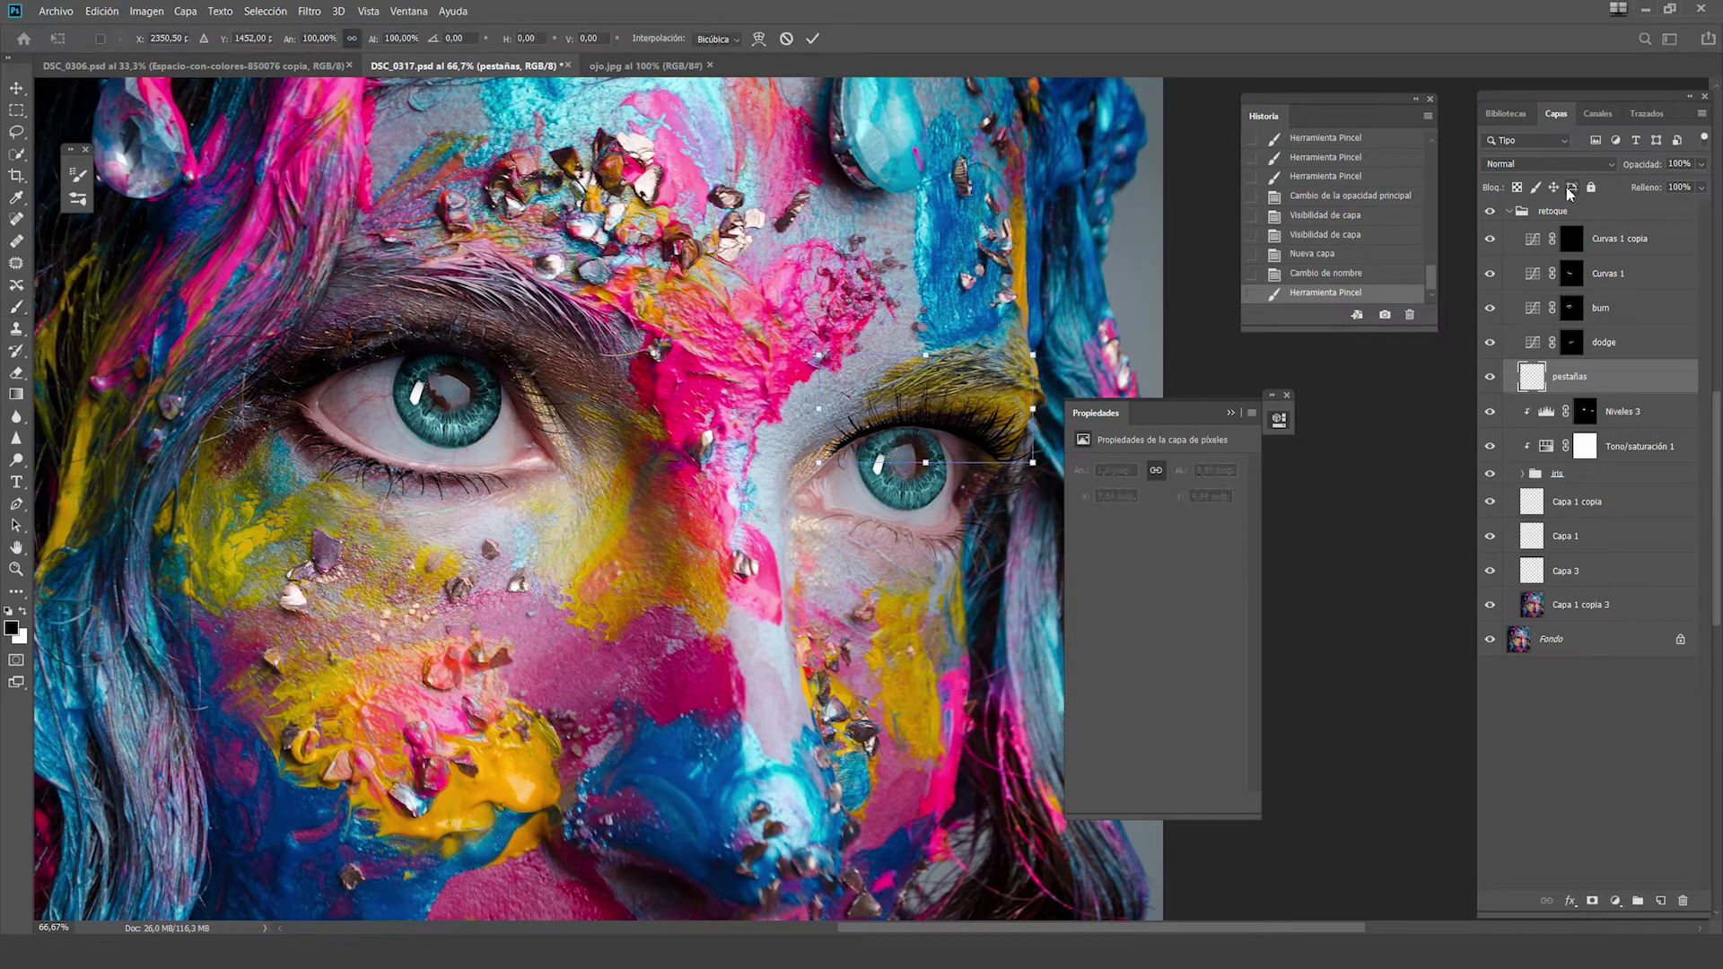
right_click(891, 476)
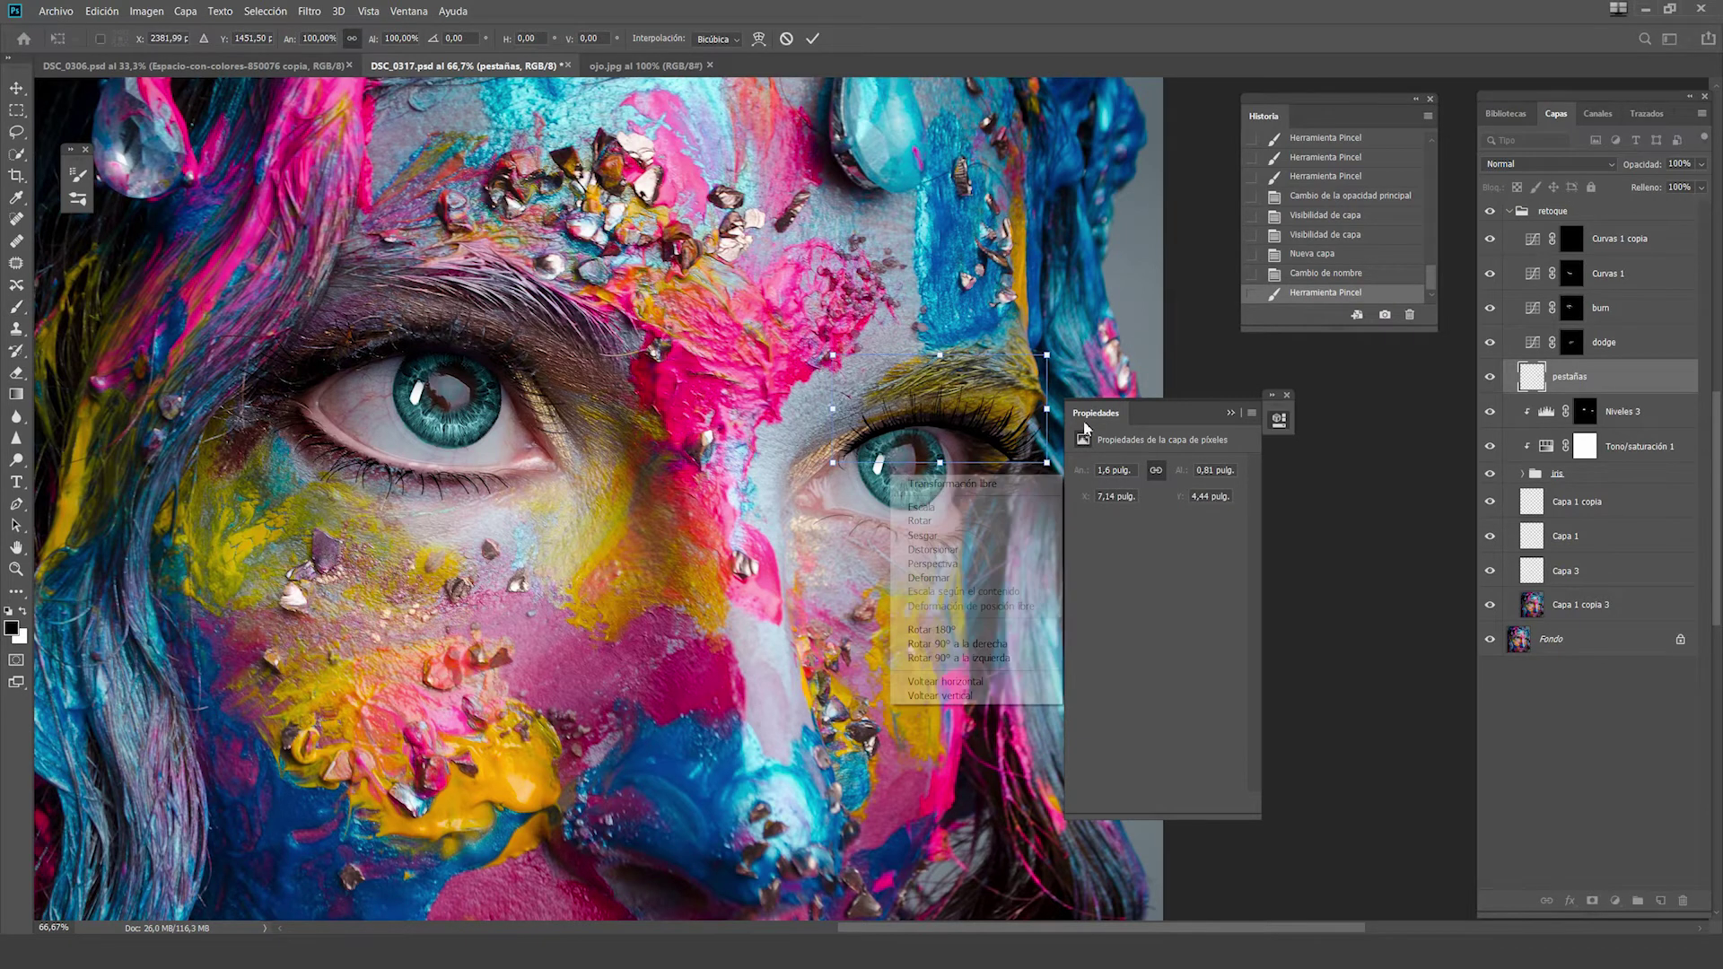
left_click(929, 577)
mouse_move(1004, 474)
left_mouse_down()
mouse_move(966, 505)
mouse_move(995, 481)
left_mouse_up()
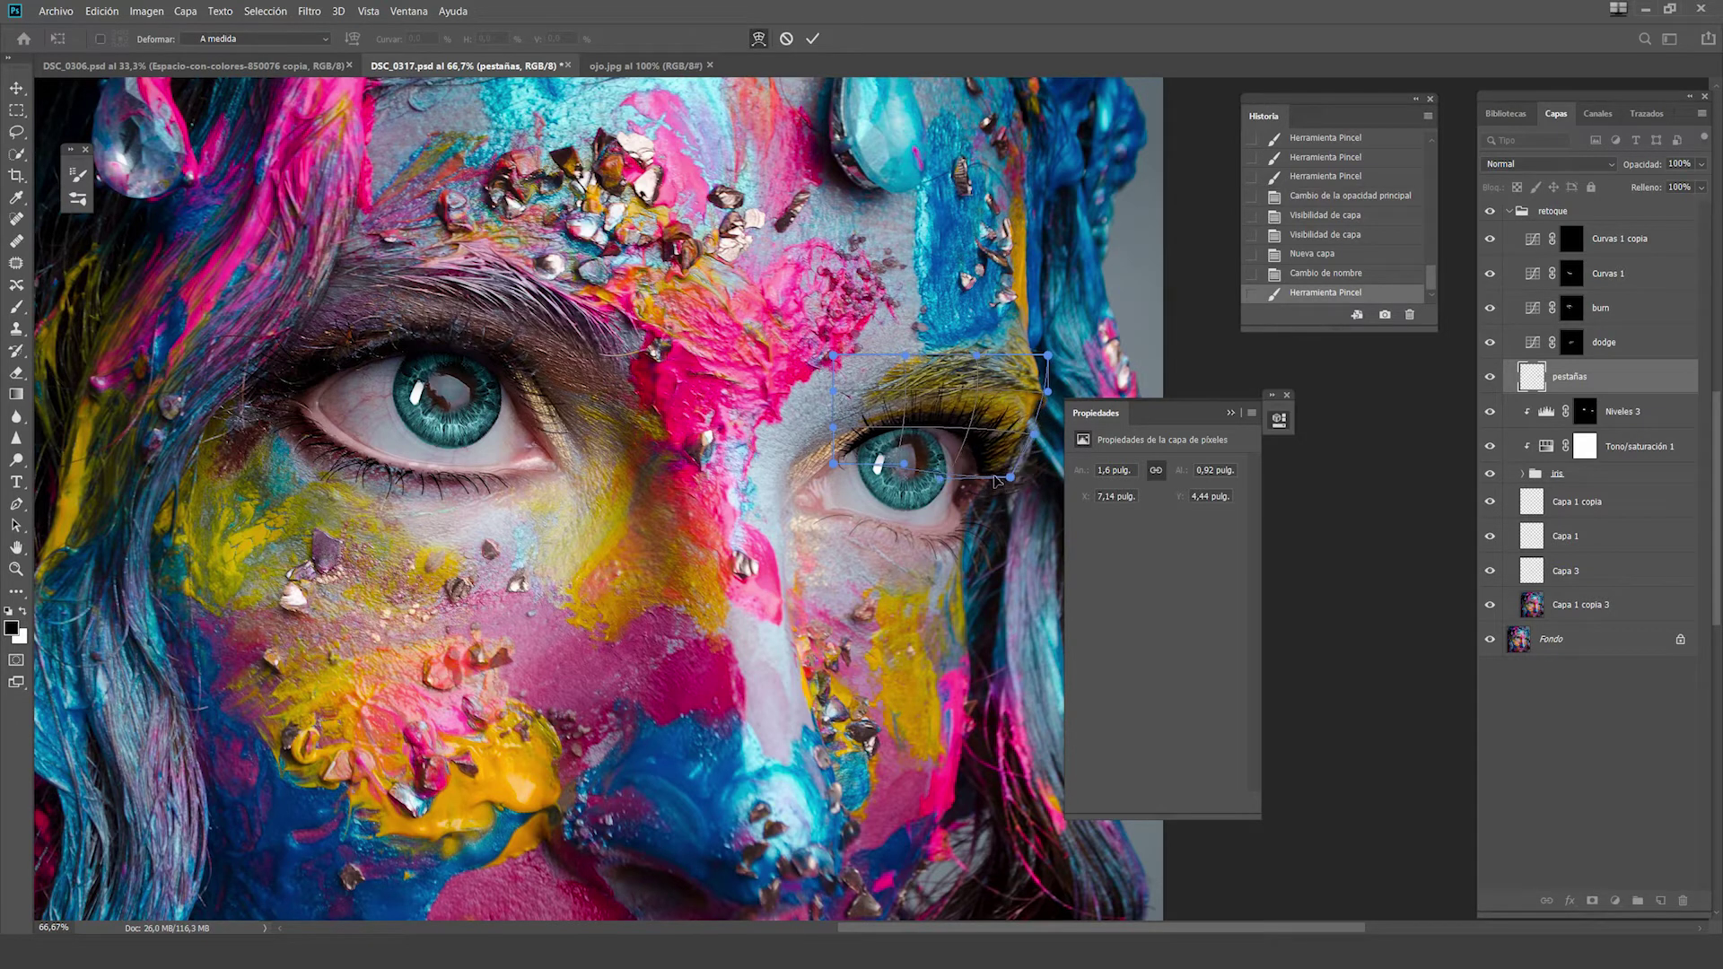
left_click_drag(847, 453, 916, 438)
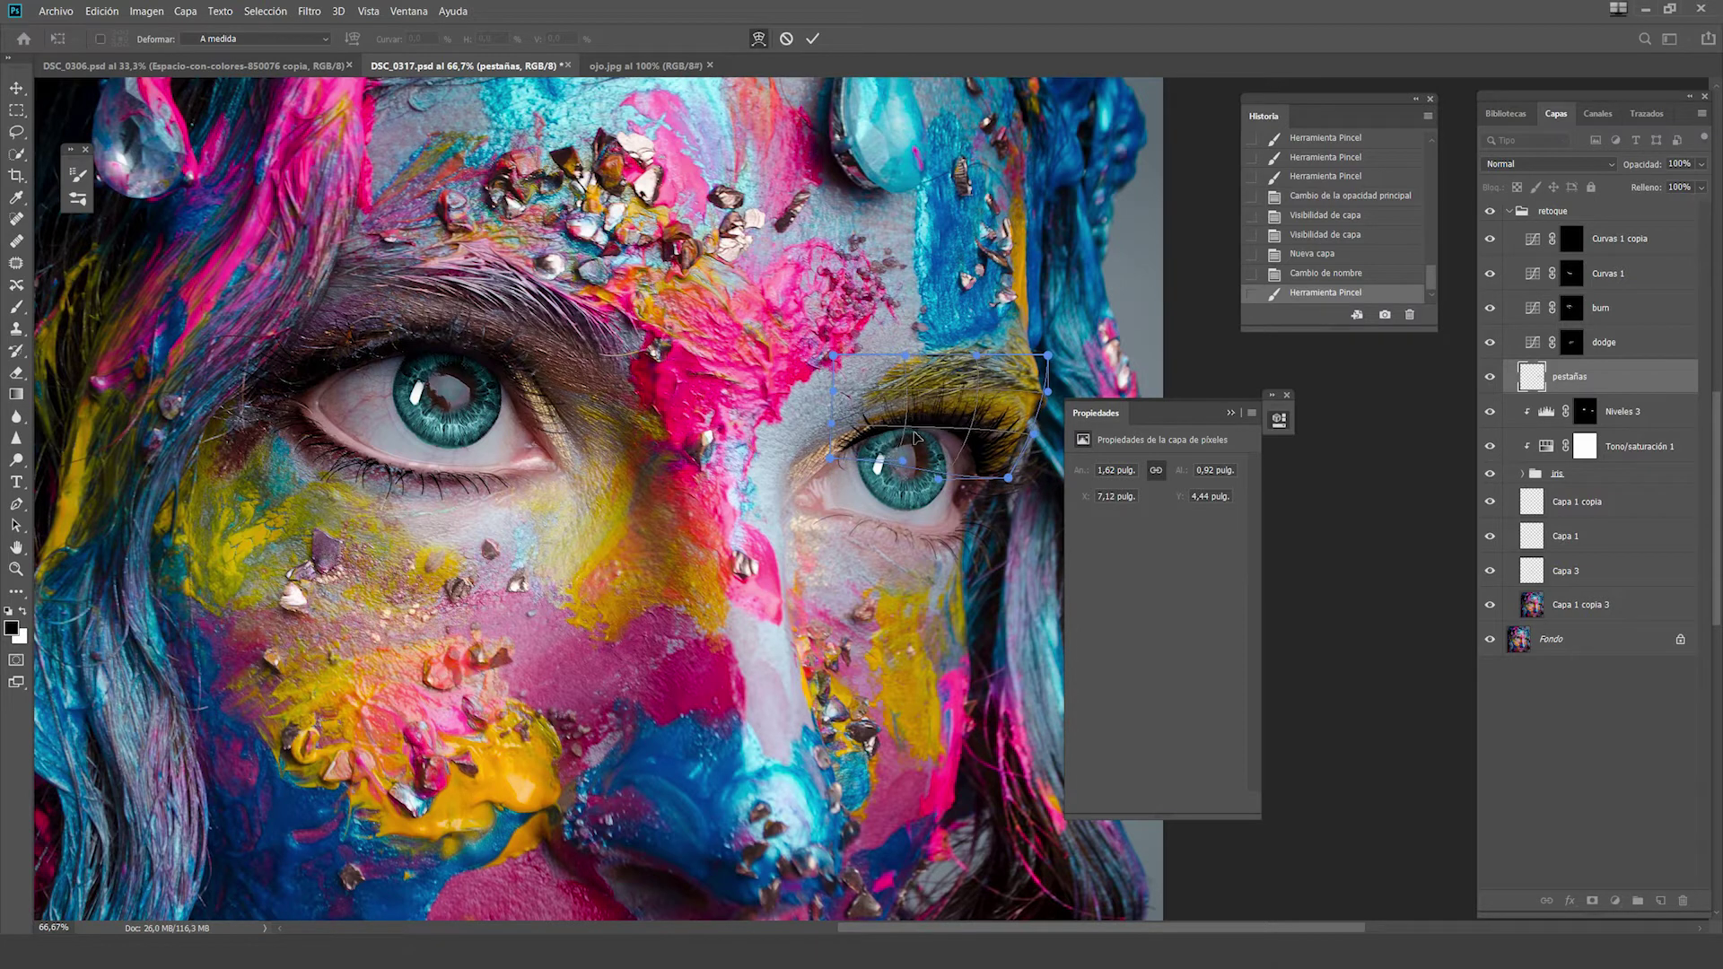
left_click_drag(983, 487, 977, 483)
key("Return")
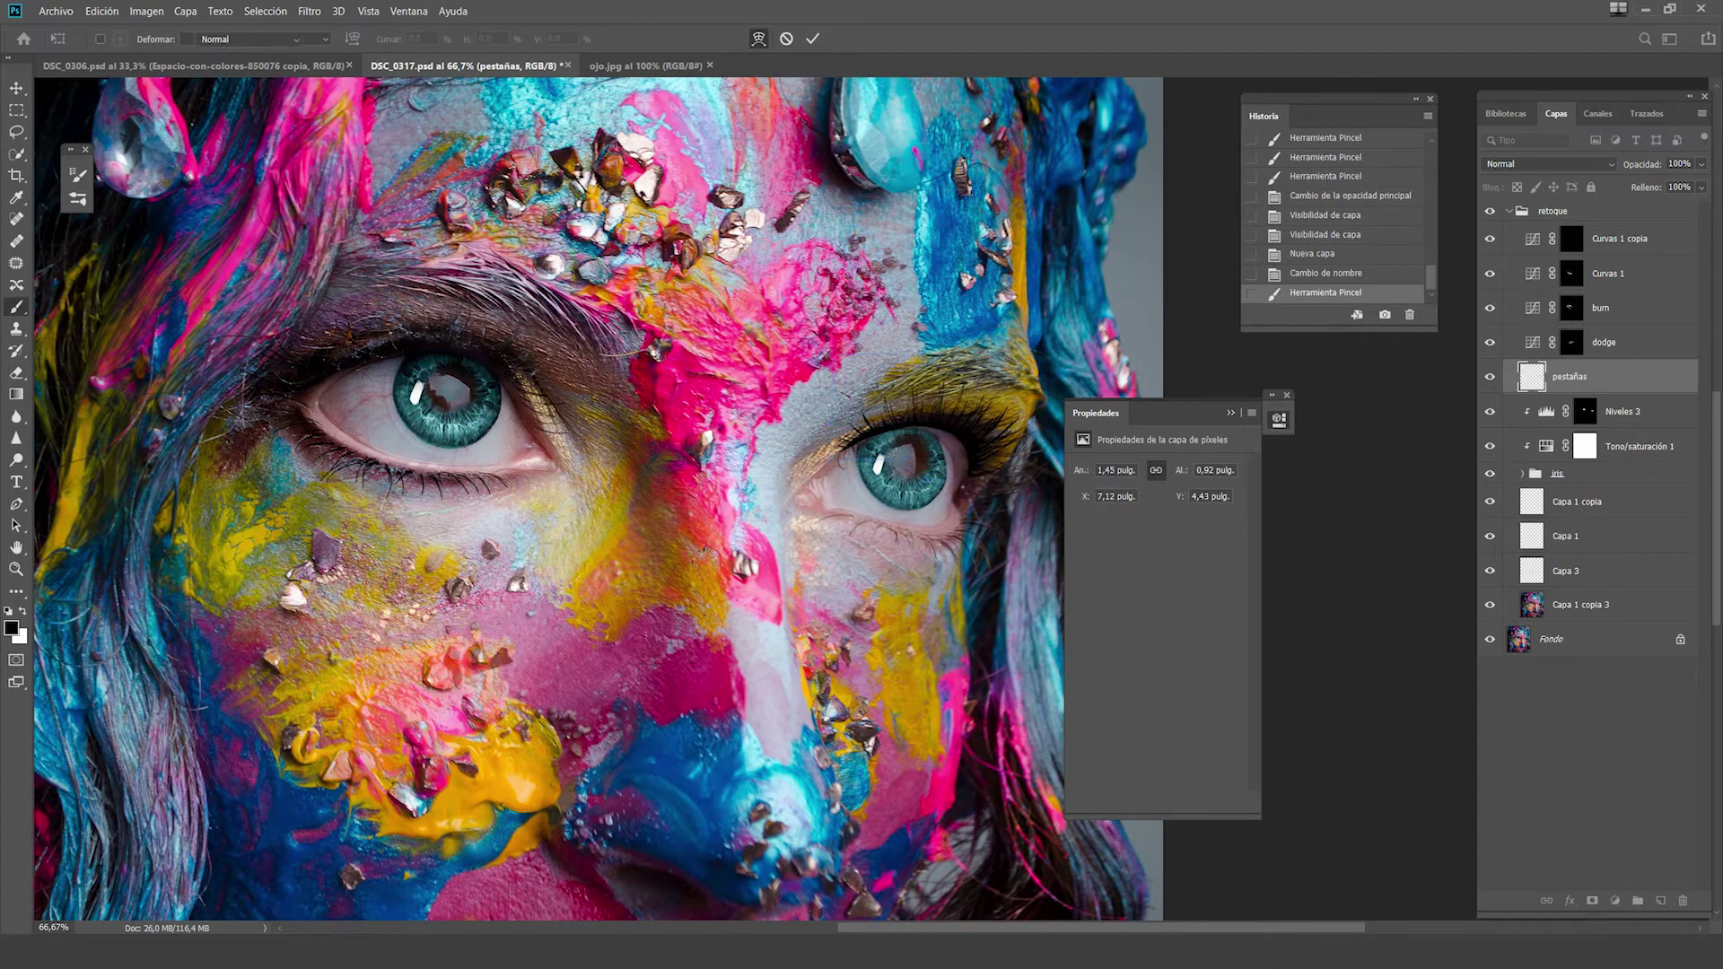
On a new layer, stamp an eyelash, flip it horizontally and enlarge it over the left eye
left_click(1662, 900)
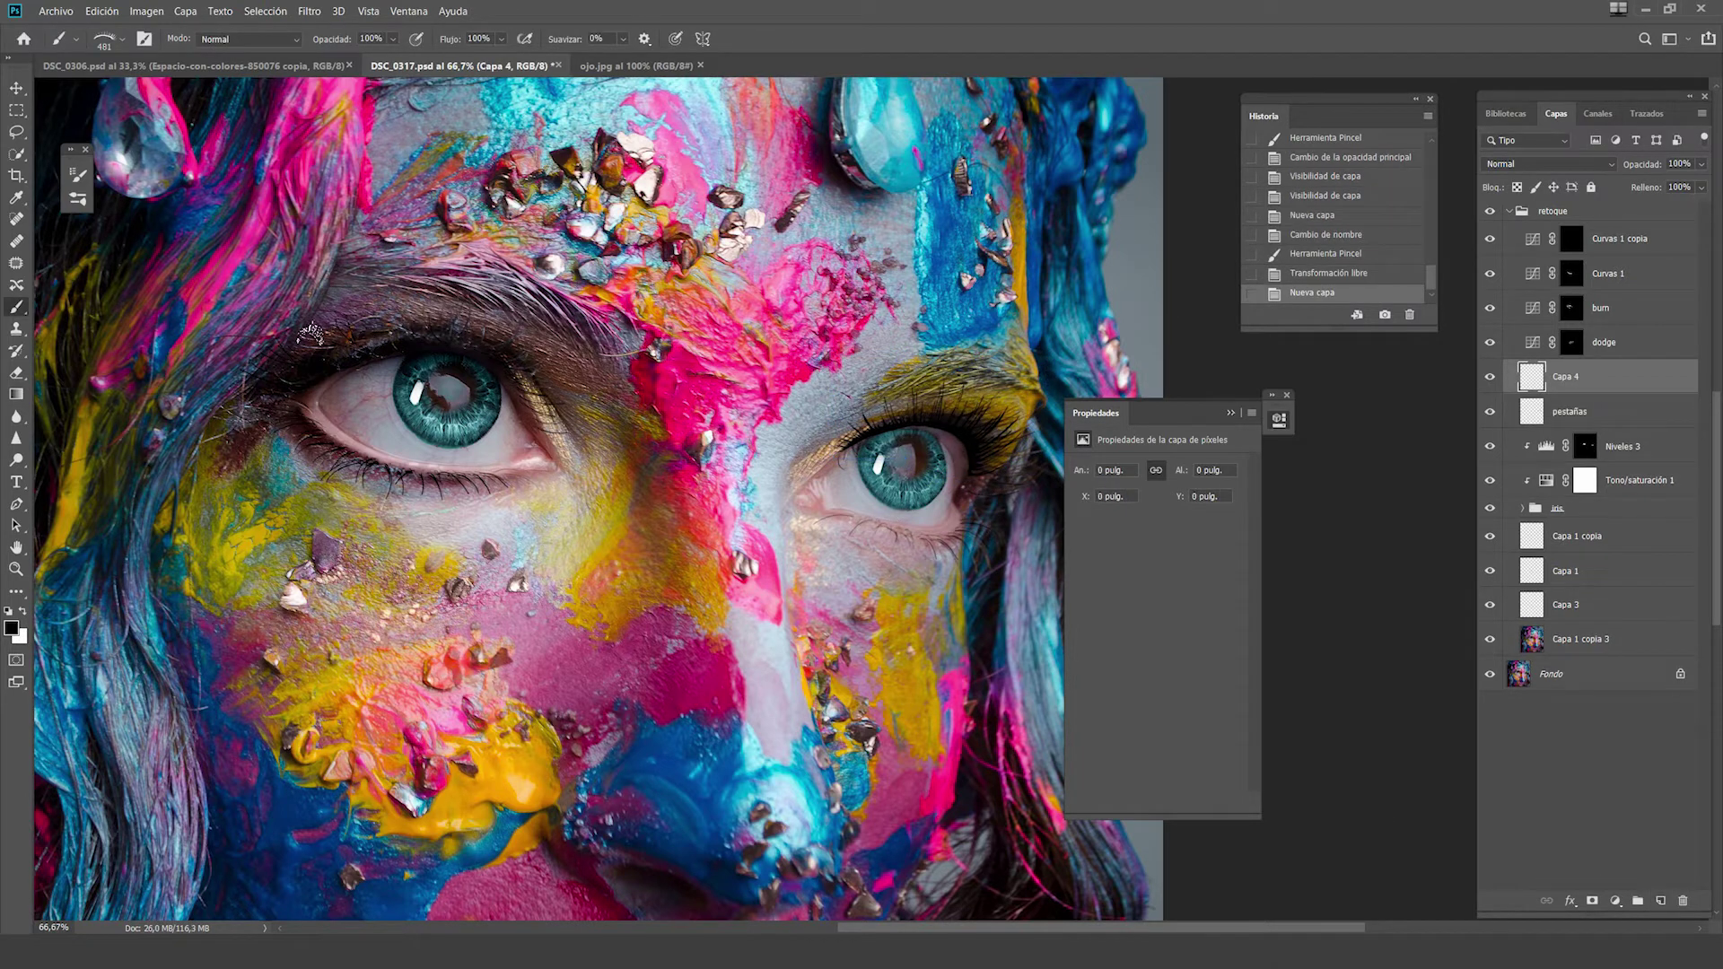
left_click(459, 552)
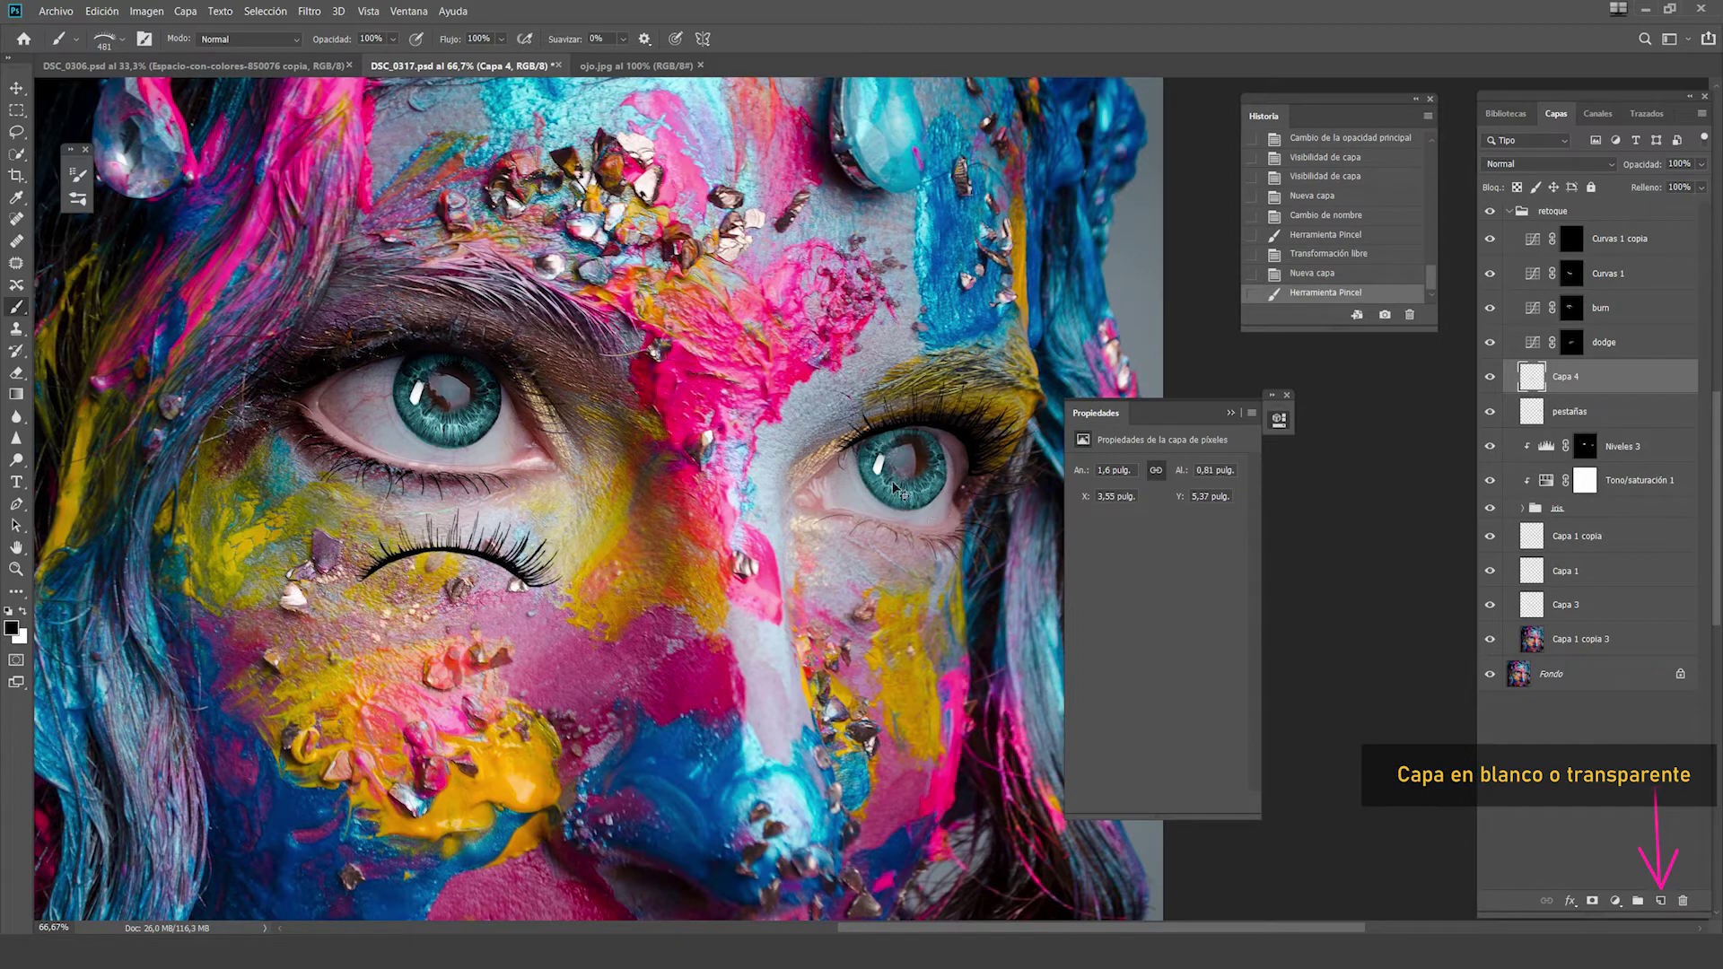
key("ctrl+t")
right_click(511, 534)
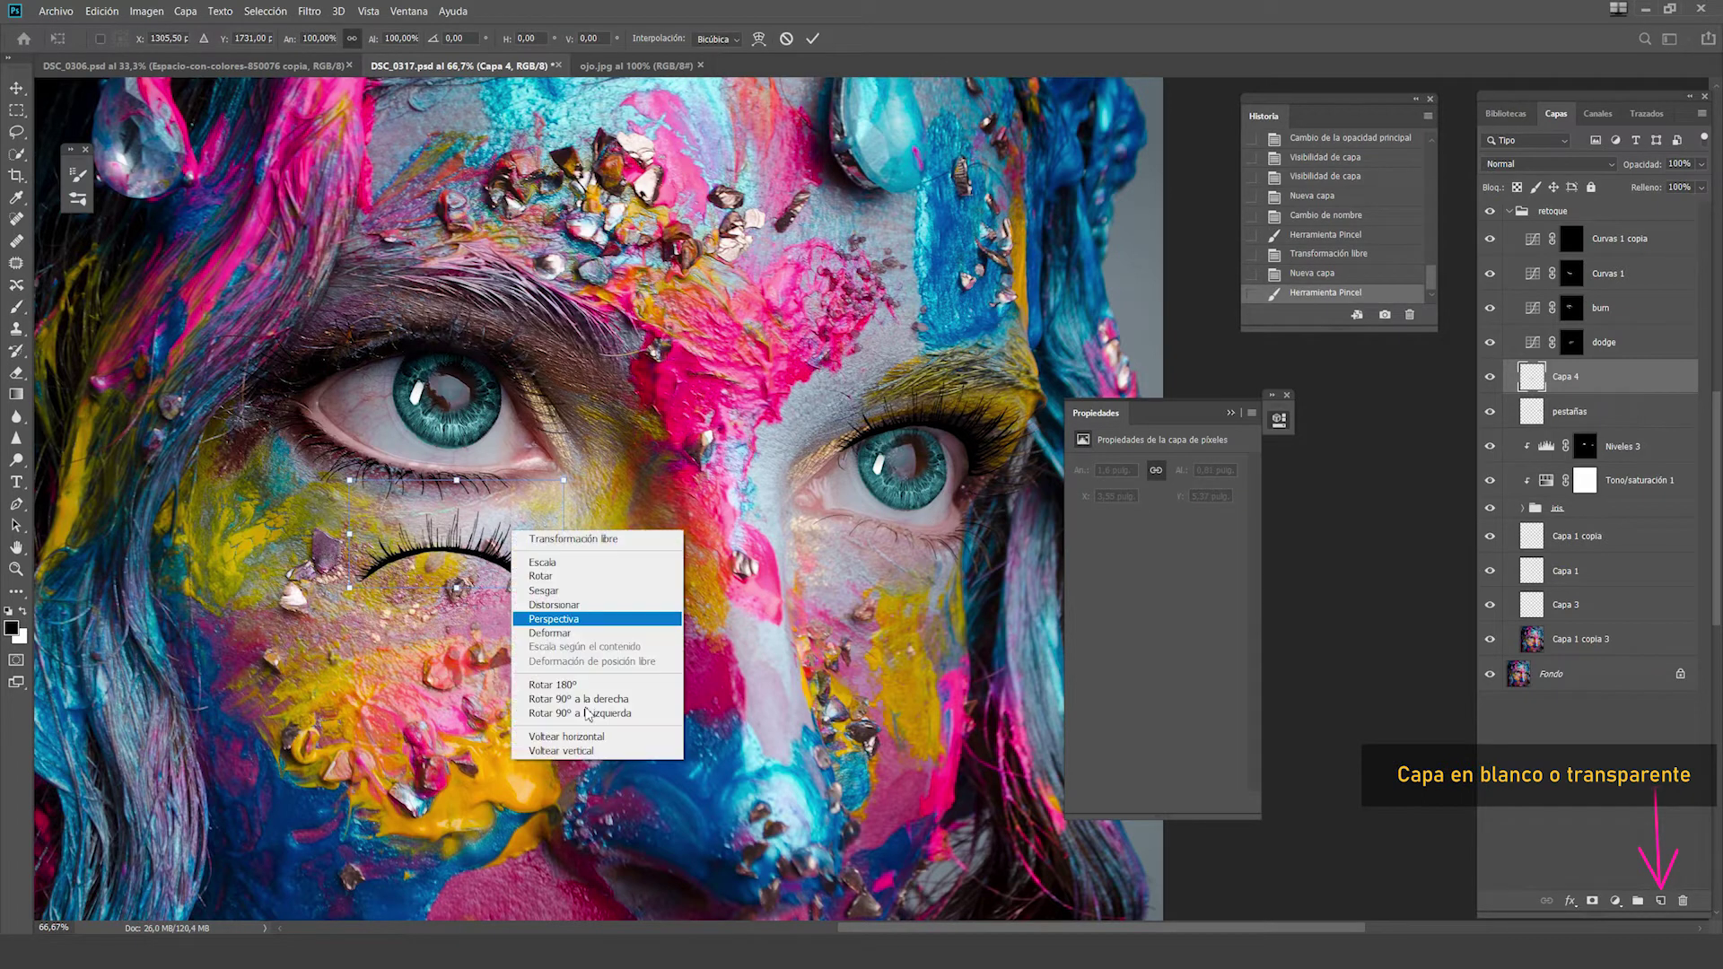
left_click(567, 739)
left_click_drag(458, 528, 381, 334)
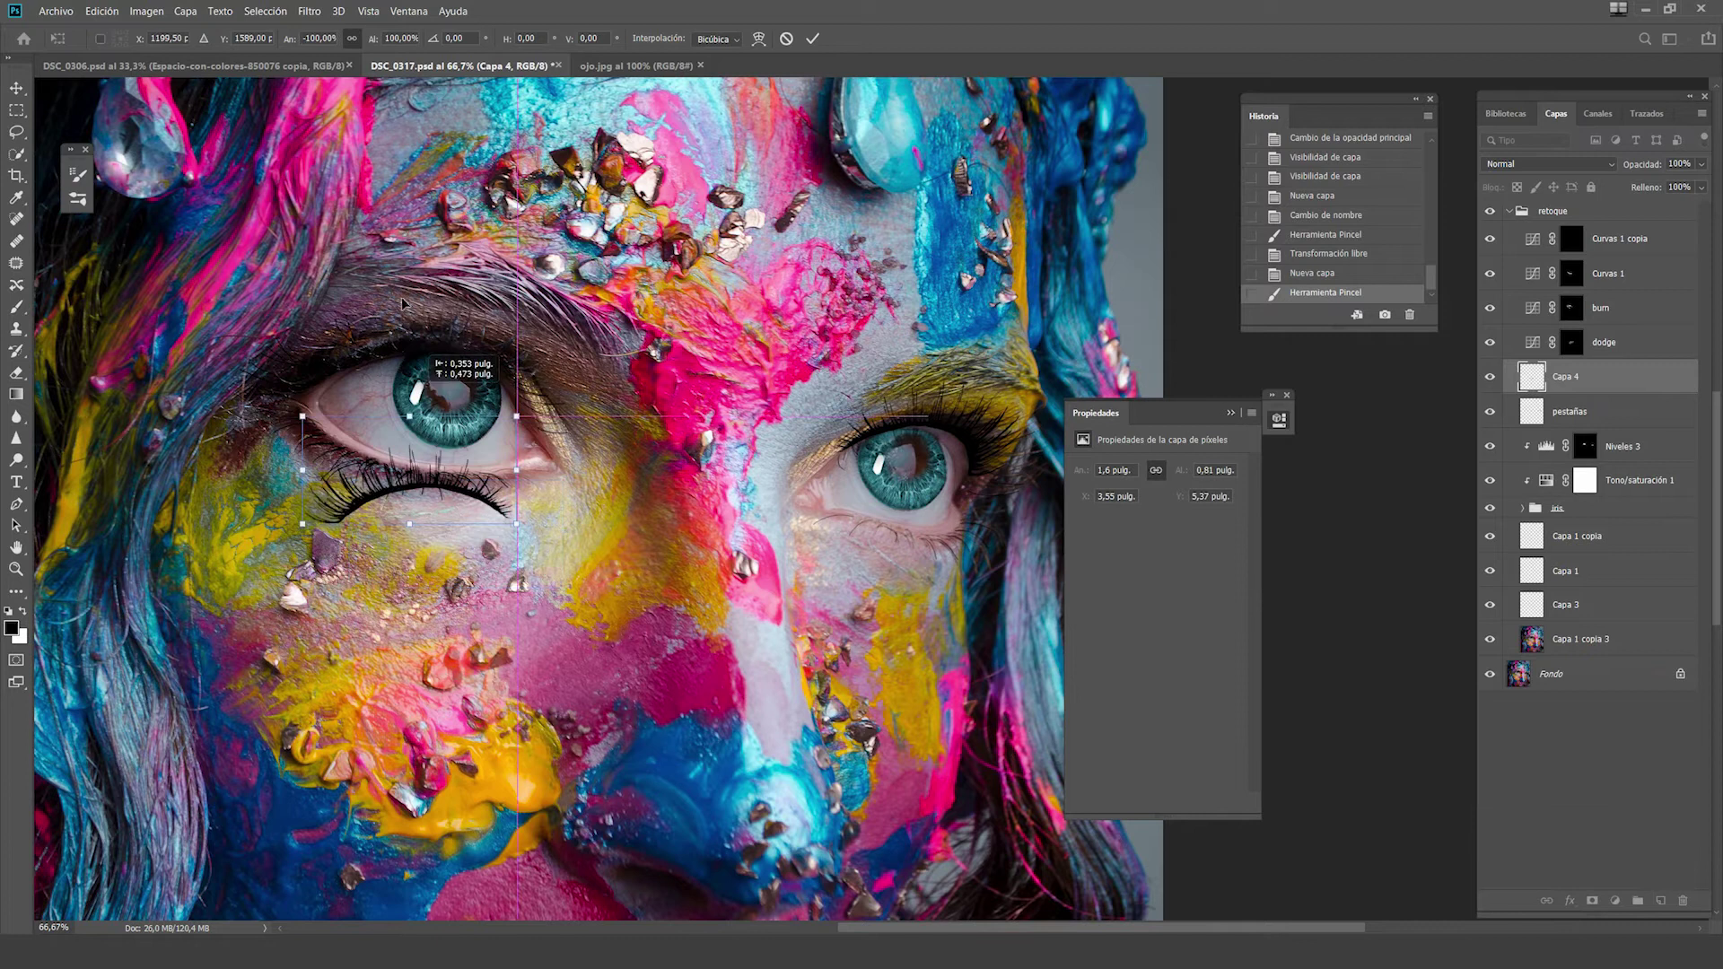
left_click_drag(491, 392, 549, 423)
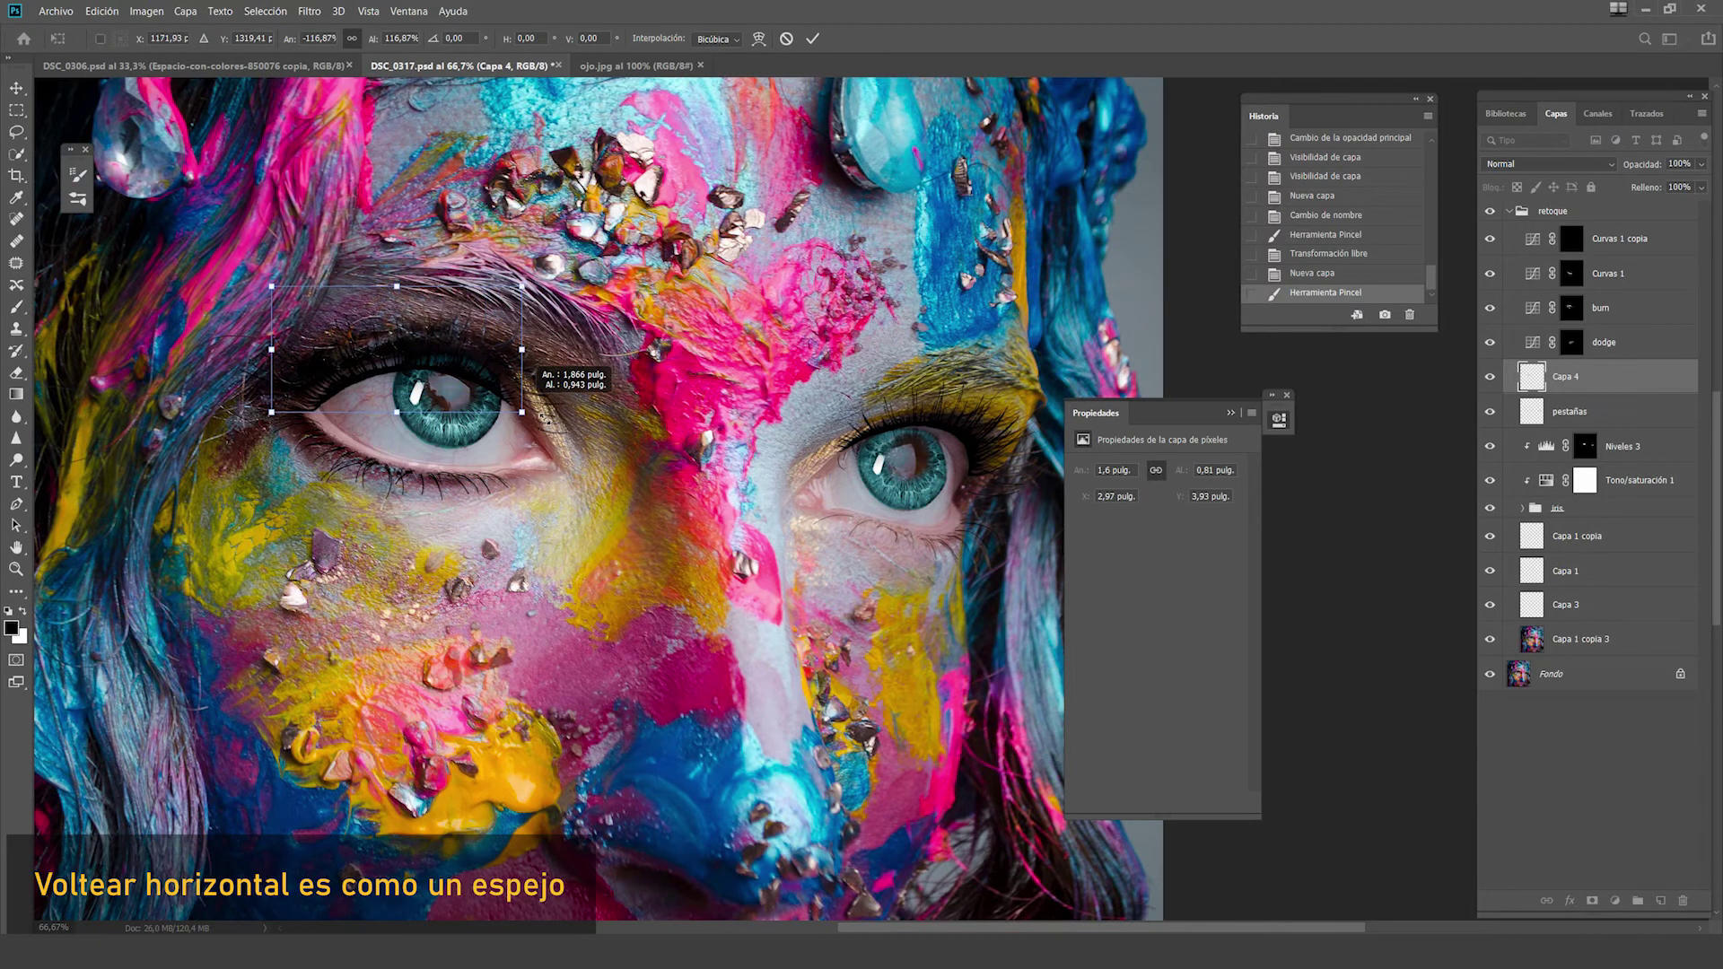
mouse_move(461, 387)
left_mouse_down()
mouse_move(443, 363)
mouse_move(574, 411)
left_mouse_up()
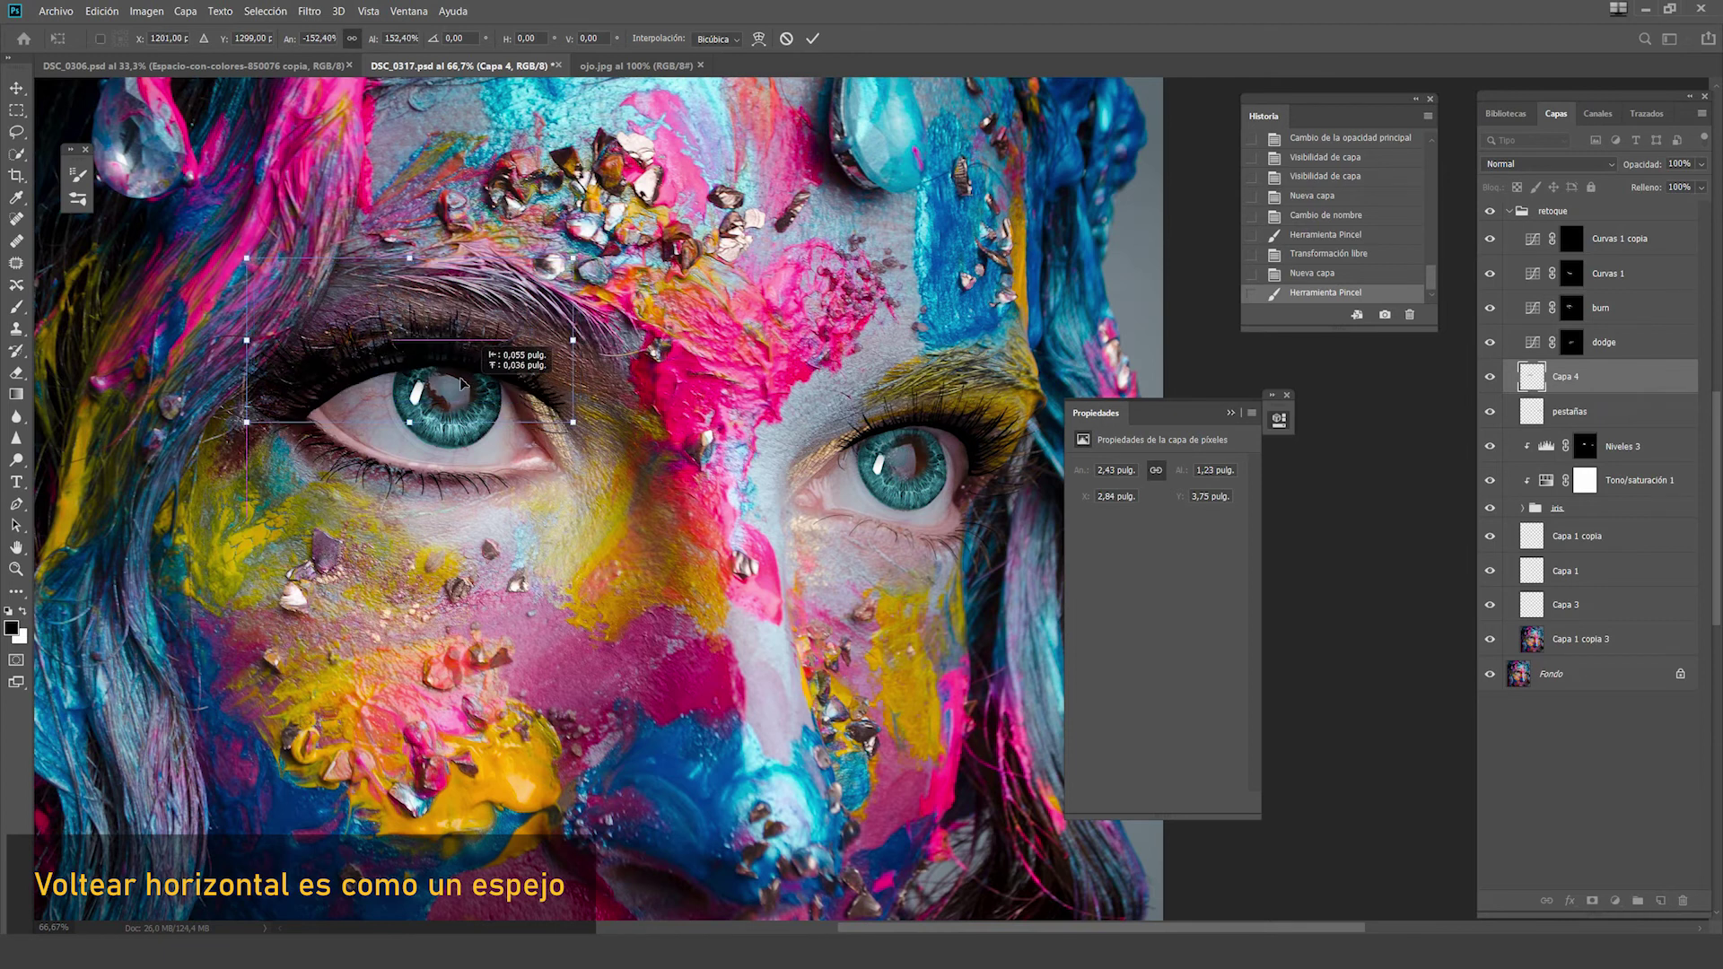
left_click_drag(457, 386, 458, 380)
Warp the flipped eyelash to follow the left eye's upper lid
right_click(466, 382)
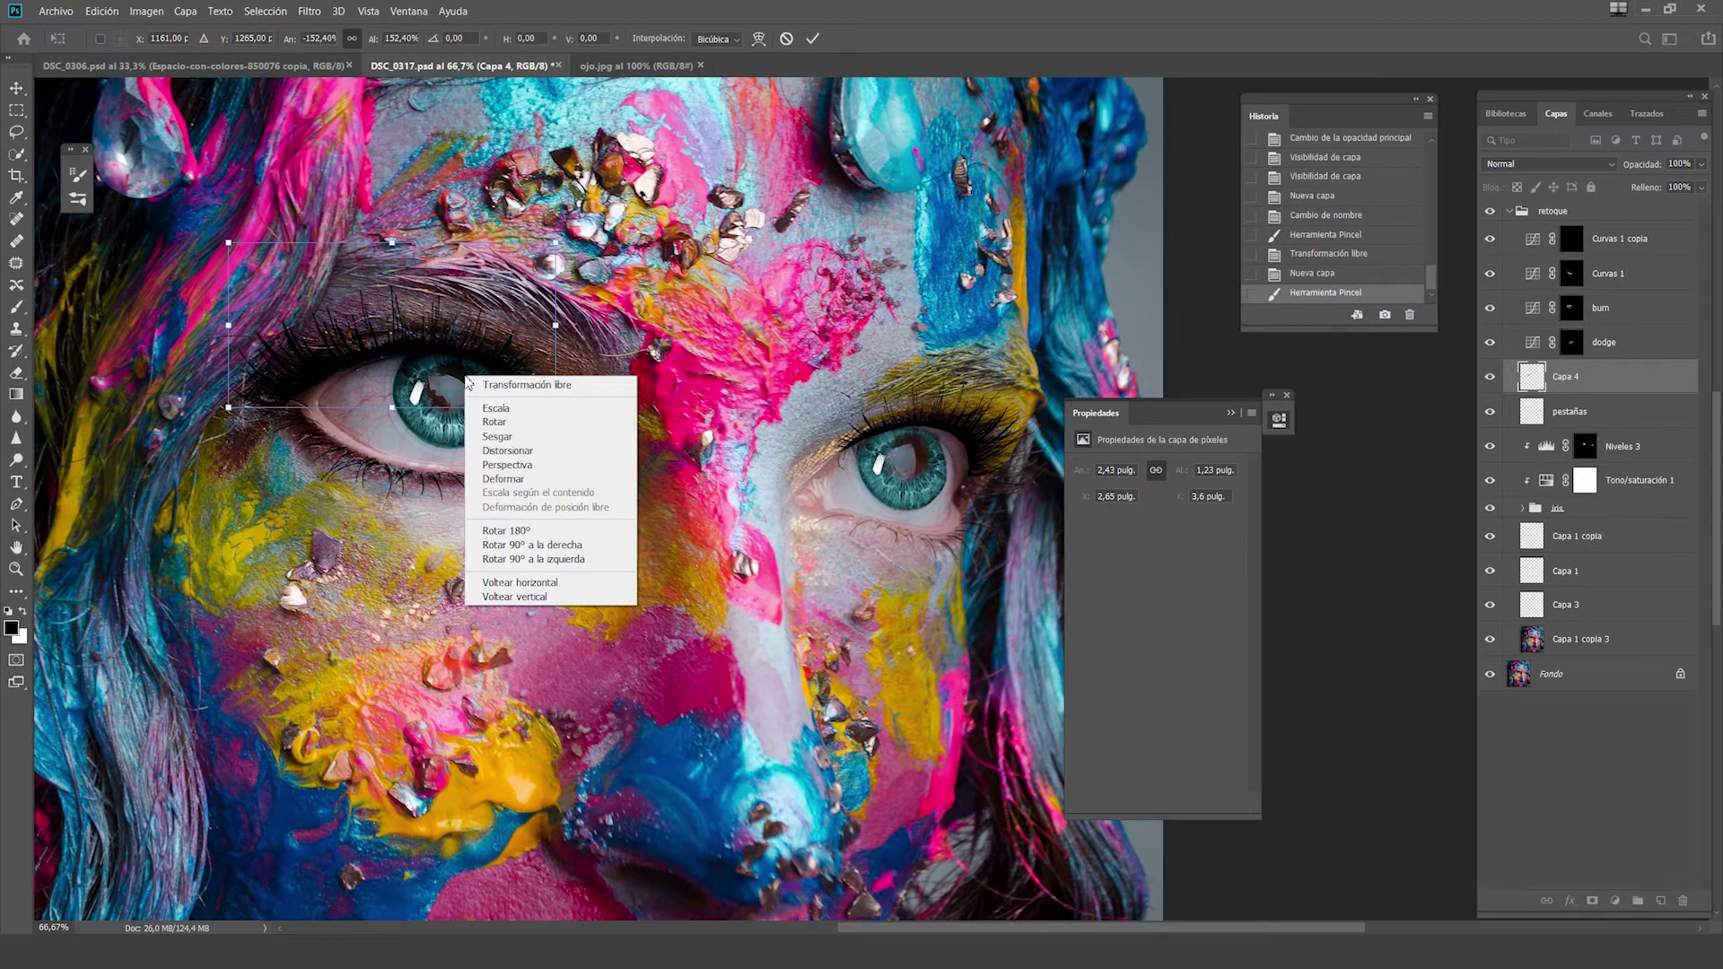
left_click(501, 478)
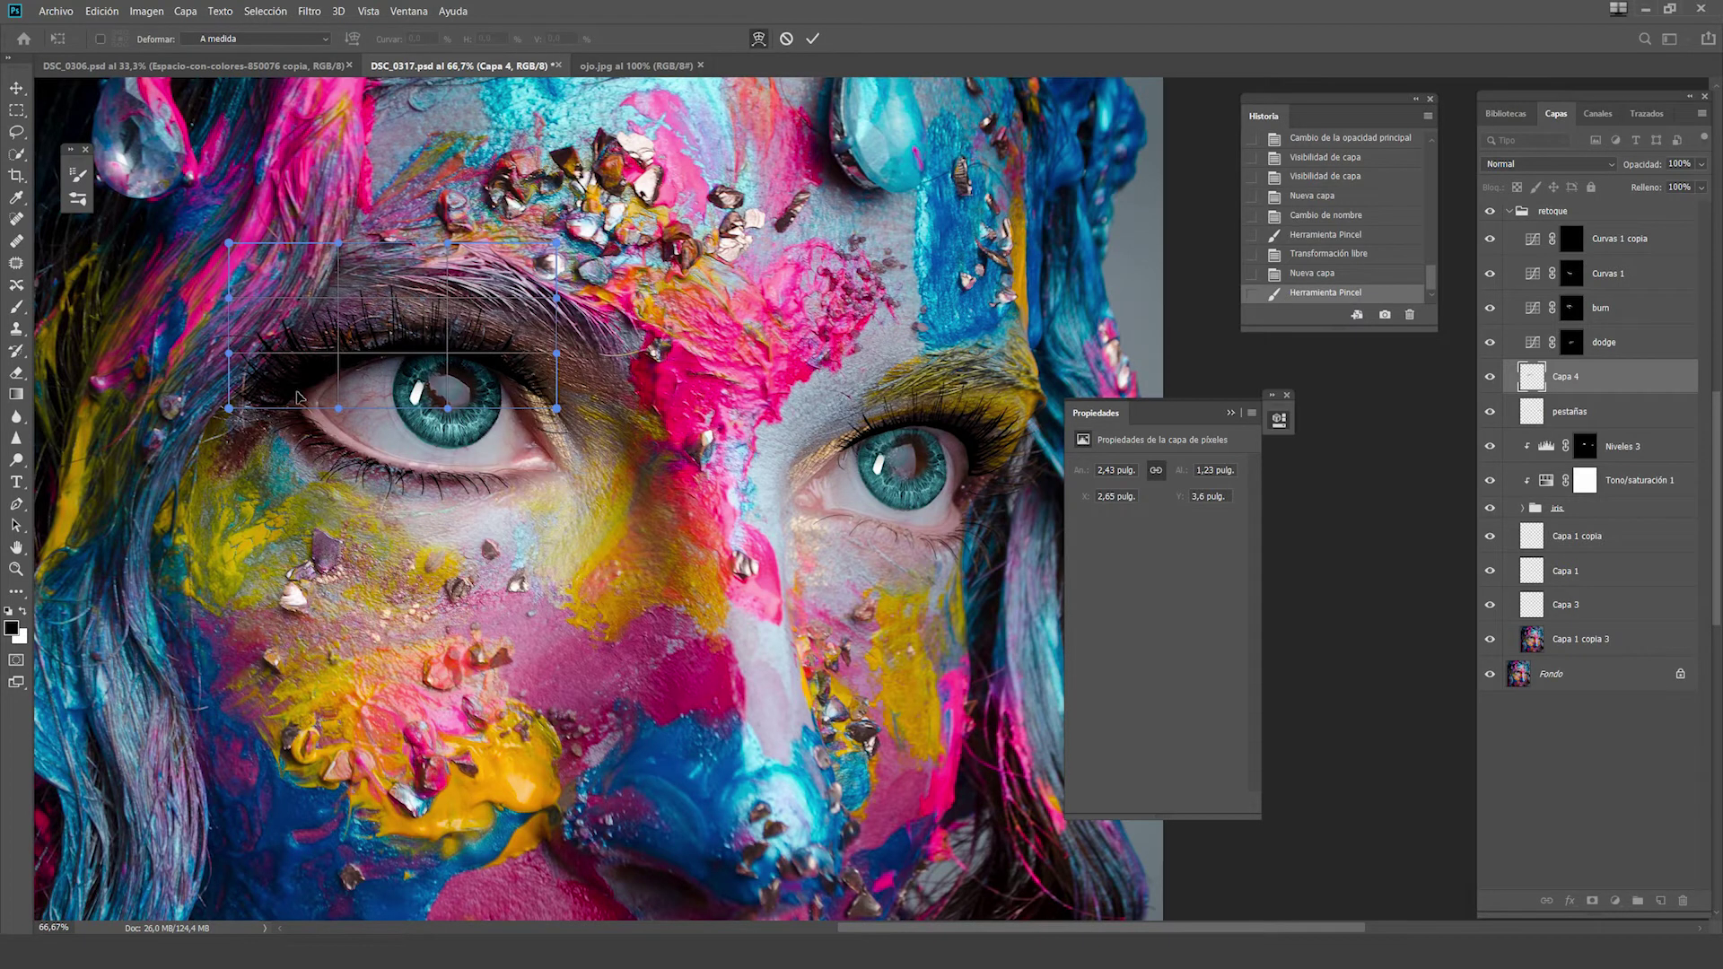
left_click_drag(311, 387, 320, 390)
left_click_drag(555, 407, 535, 415)
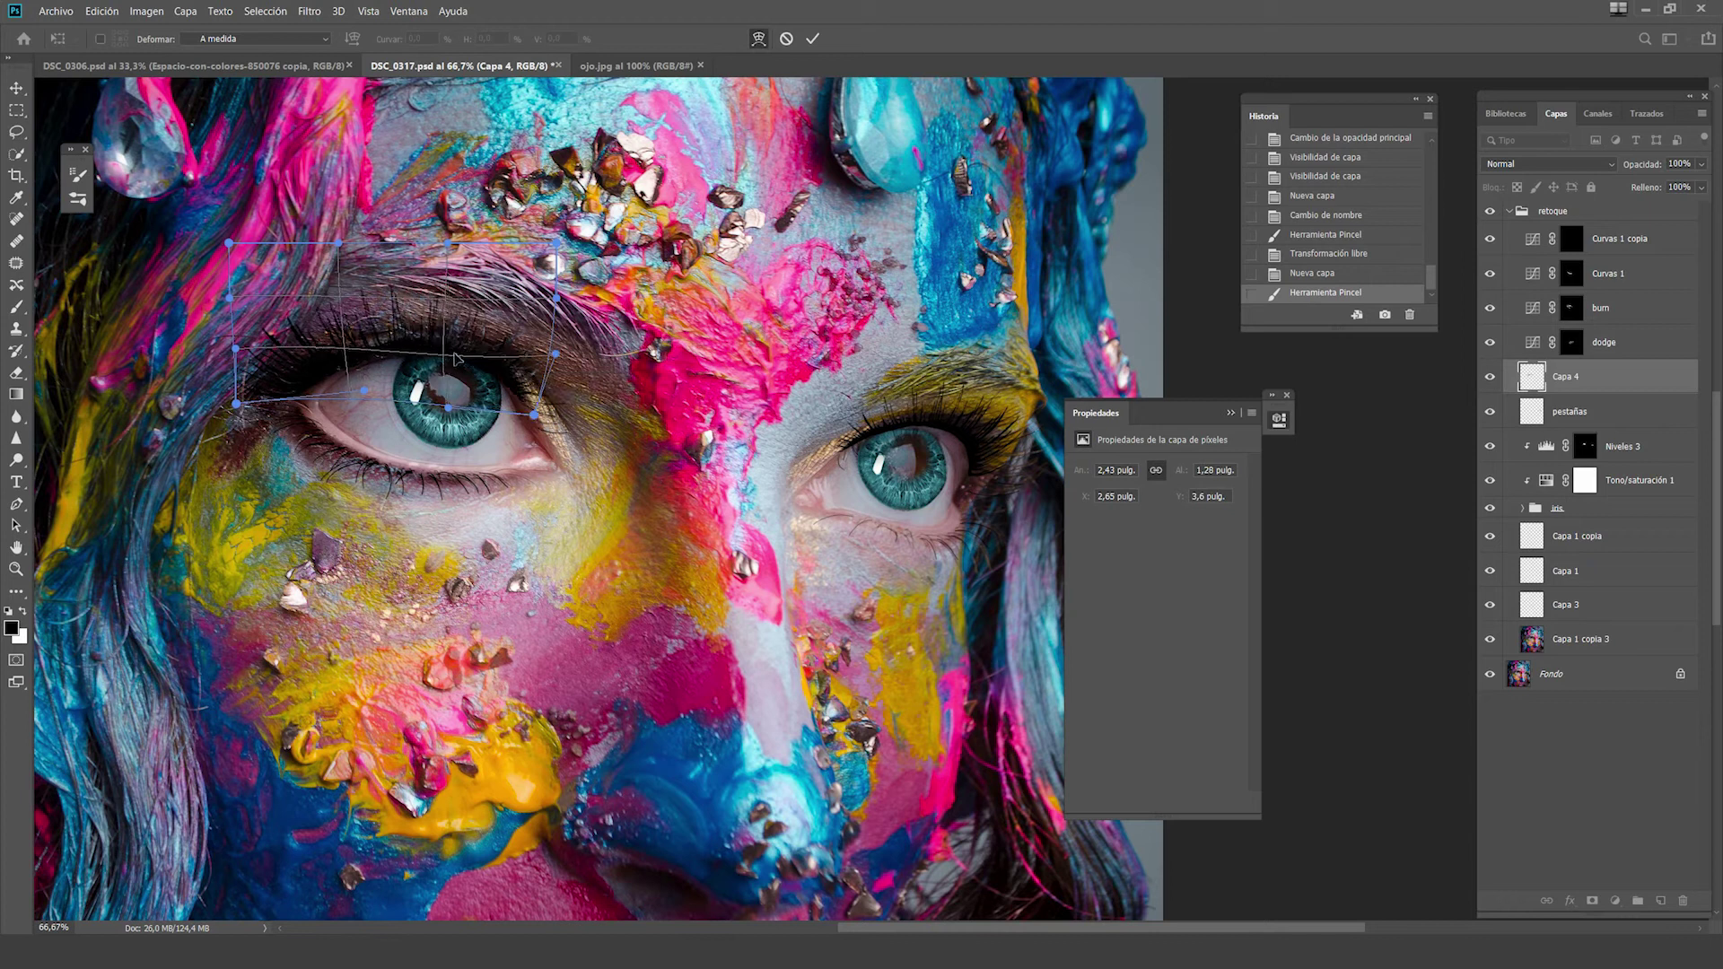
left_click_drag(473, 353, 474, 359)
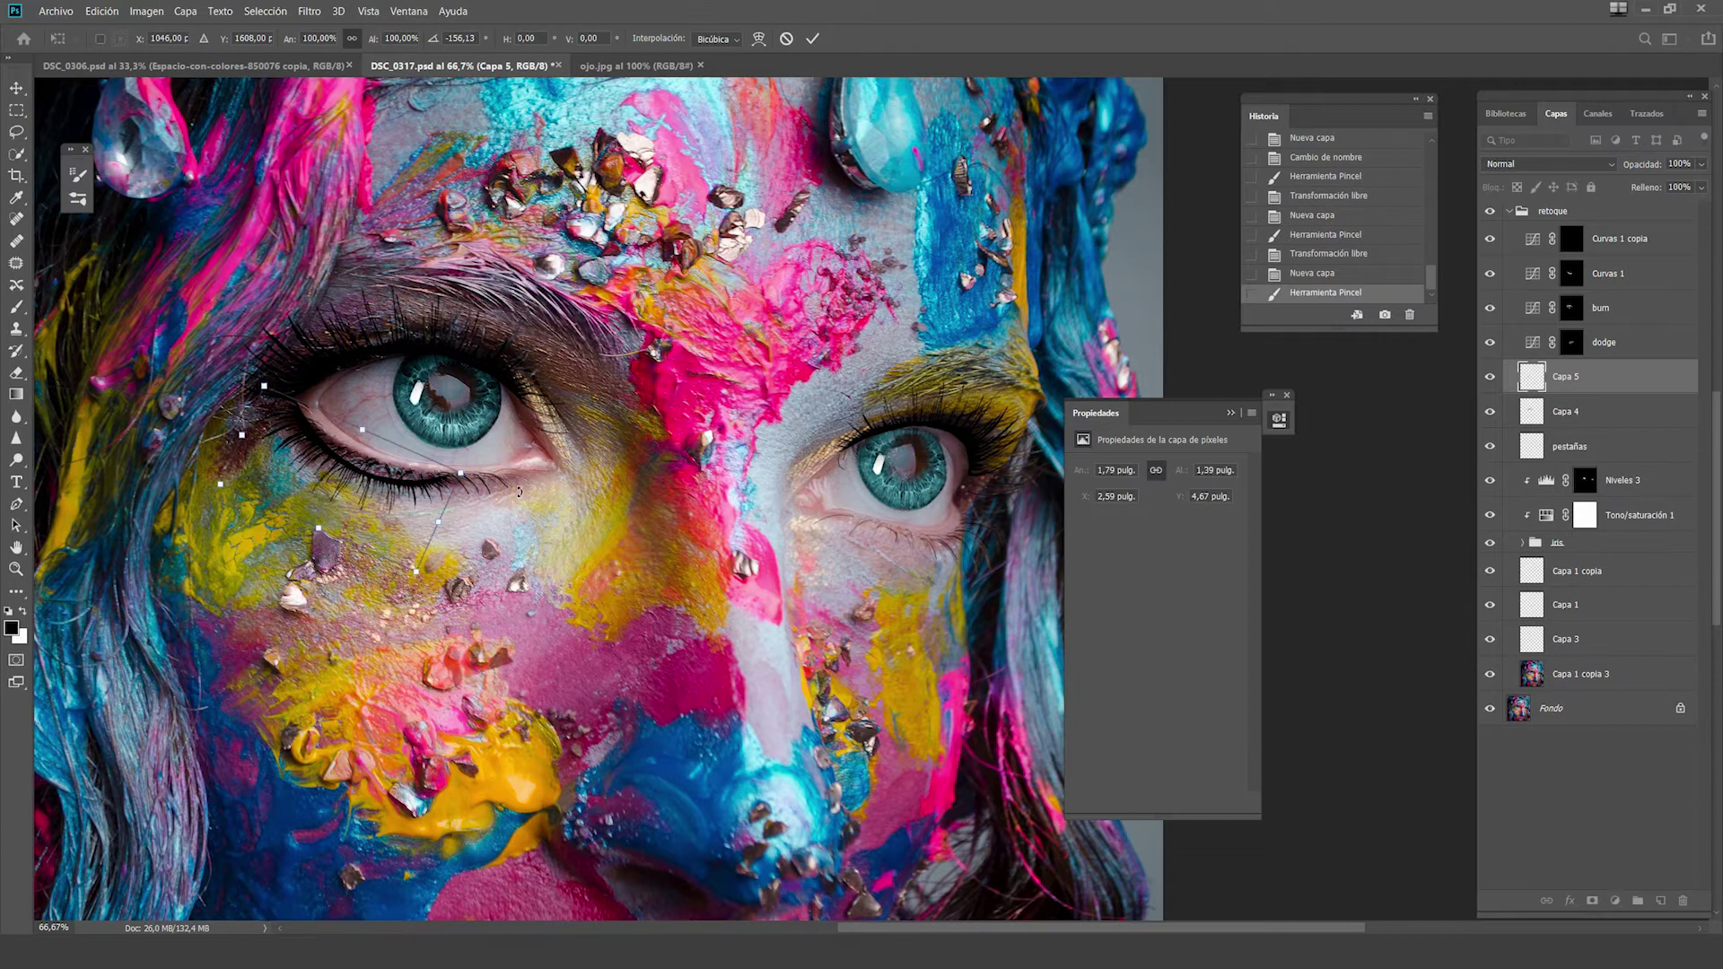
Rotate and warp the lower lash to line the left eye's lower lid
left_click_drag(519, 492, 513, 504)
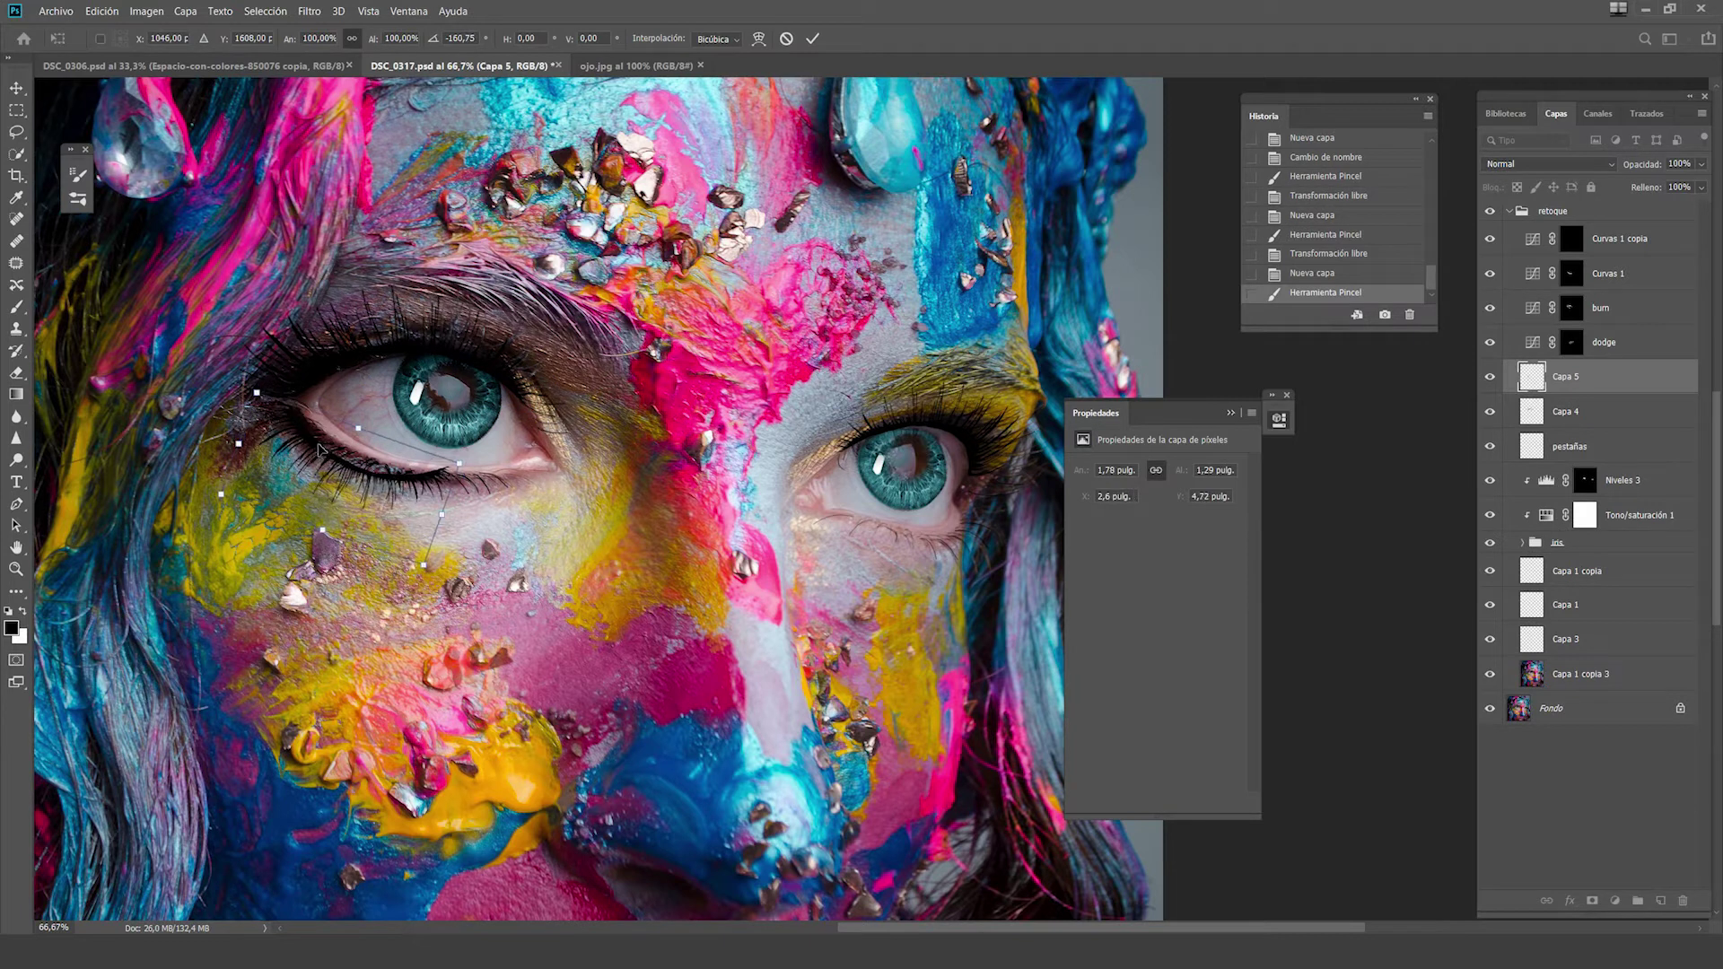
left_click_drag(328, 467, 324, 434)
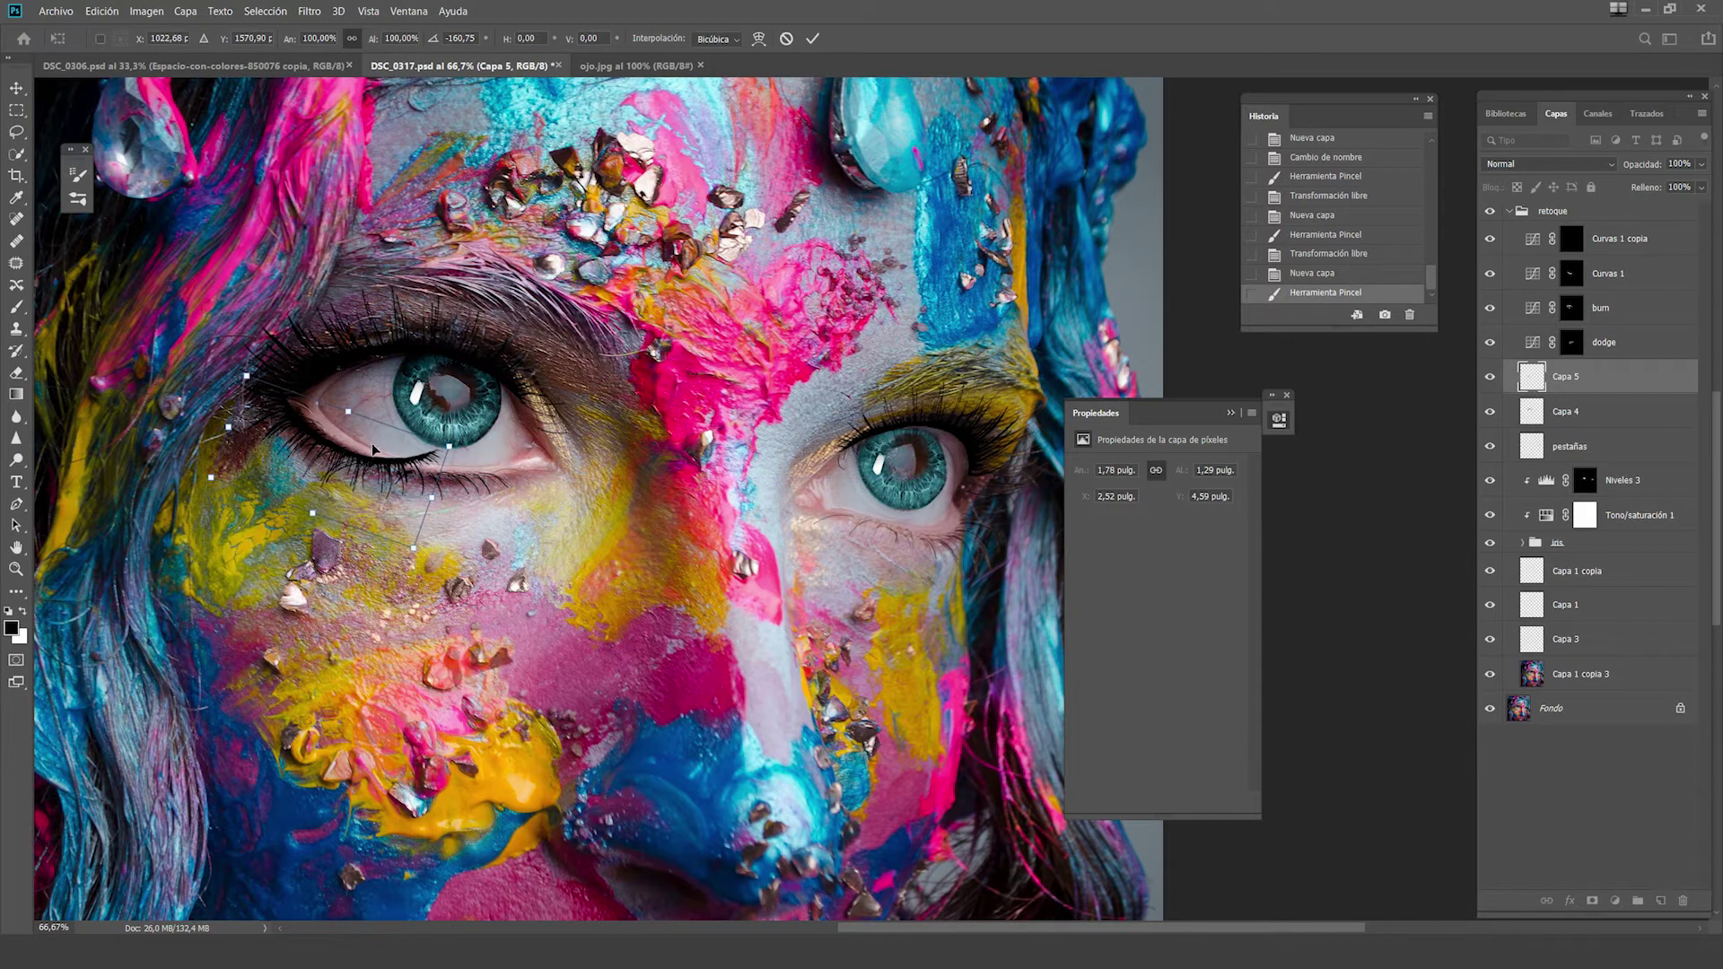
right_click(373, 448)
left_click(455, 546)
left_click_drag(348, 411, 453, 482)
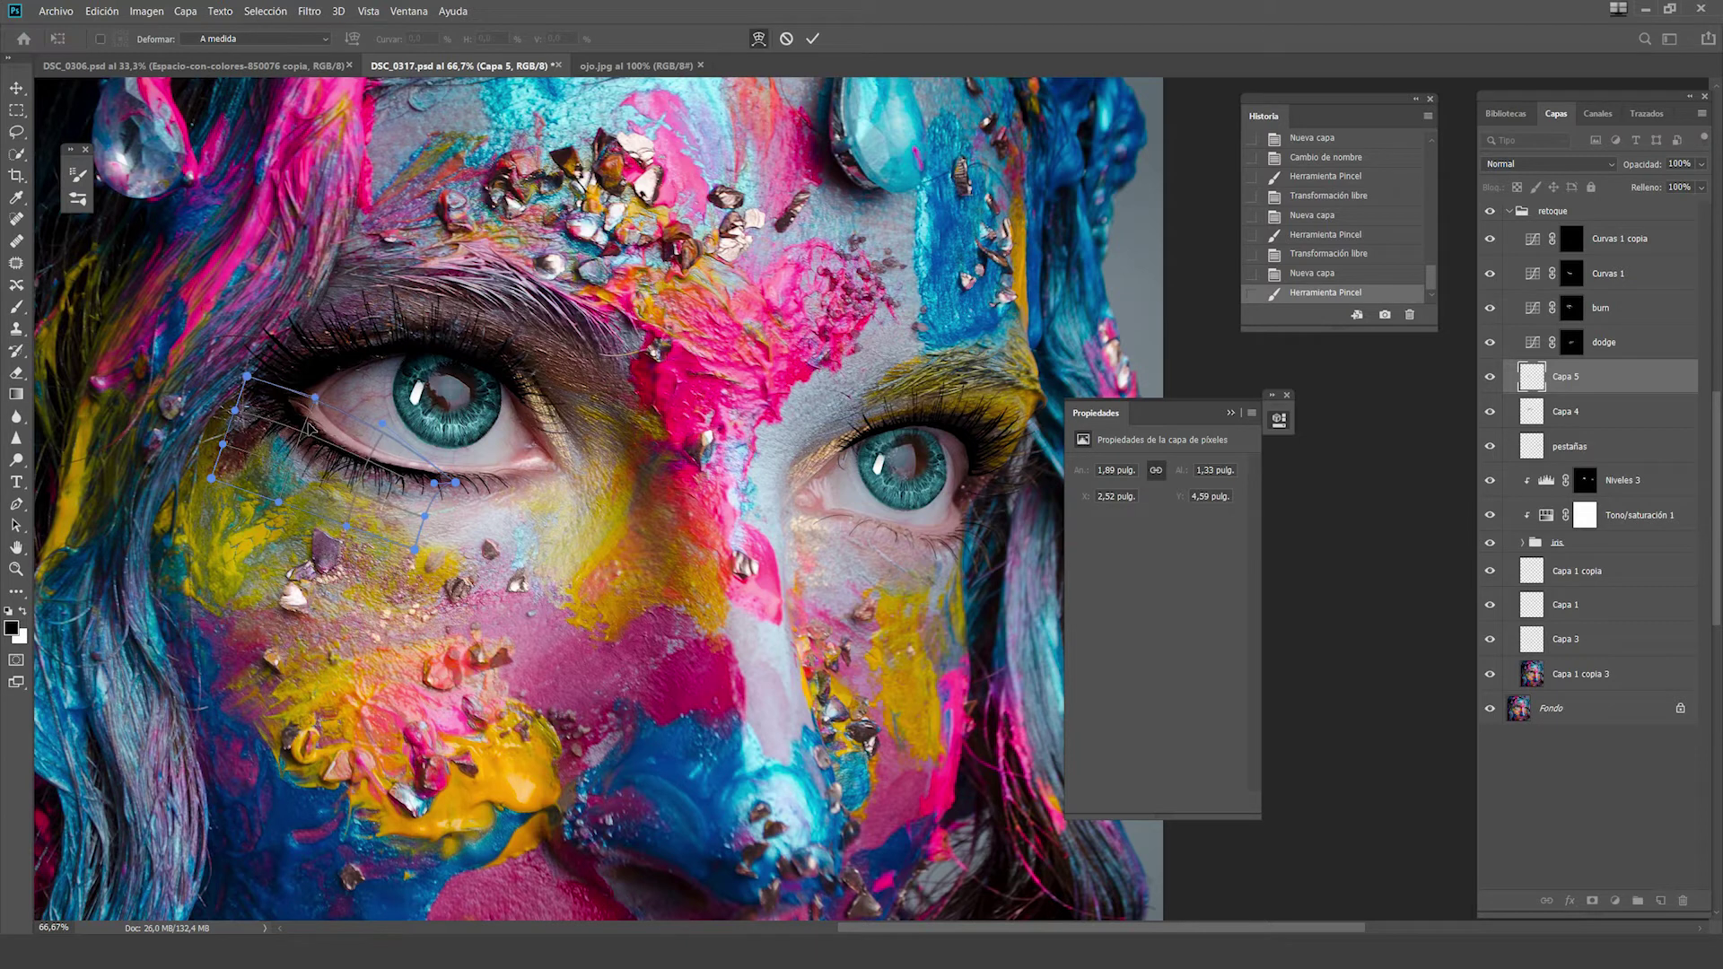
key("Return")
Duplicate the lower lash, flip it, and fit a smaller copy under the right eye
key("ctrl+j")
key("ctrl+t")
right_click(368, 427)
left_click(422, 611)
left_click_drag(359, 448, 906, 511)
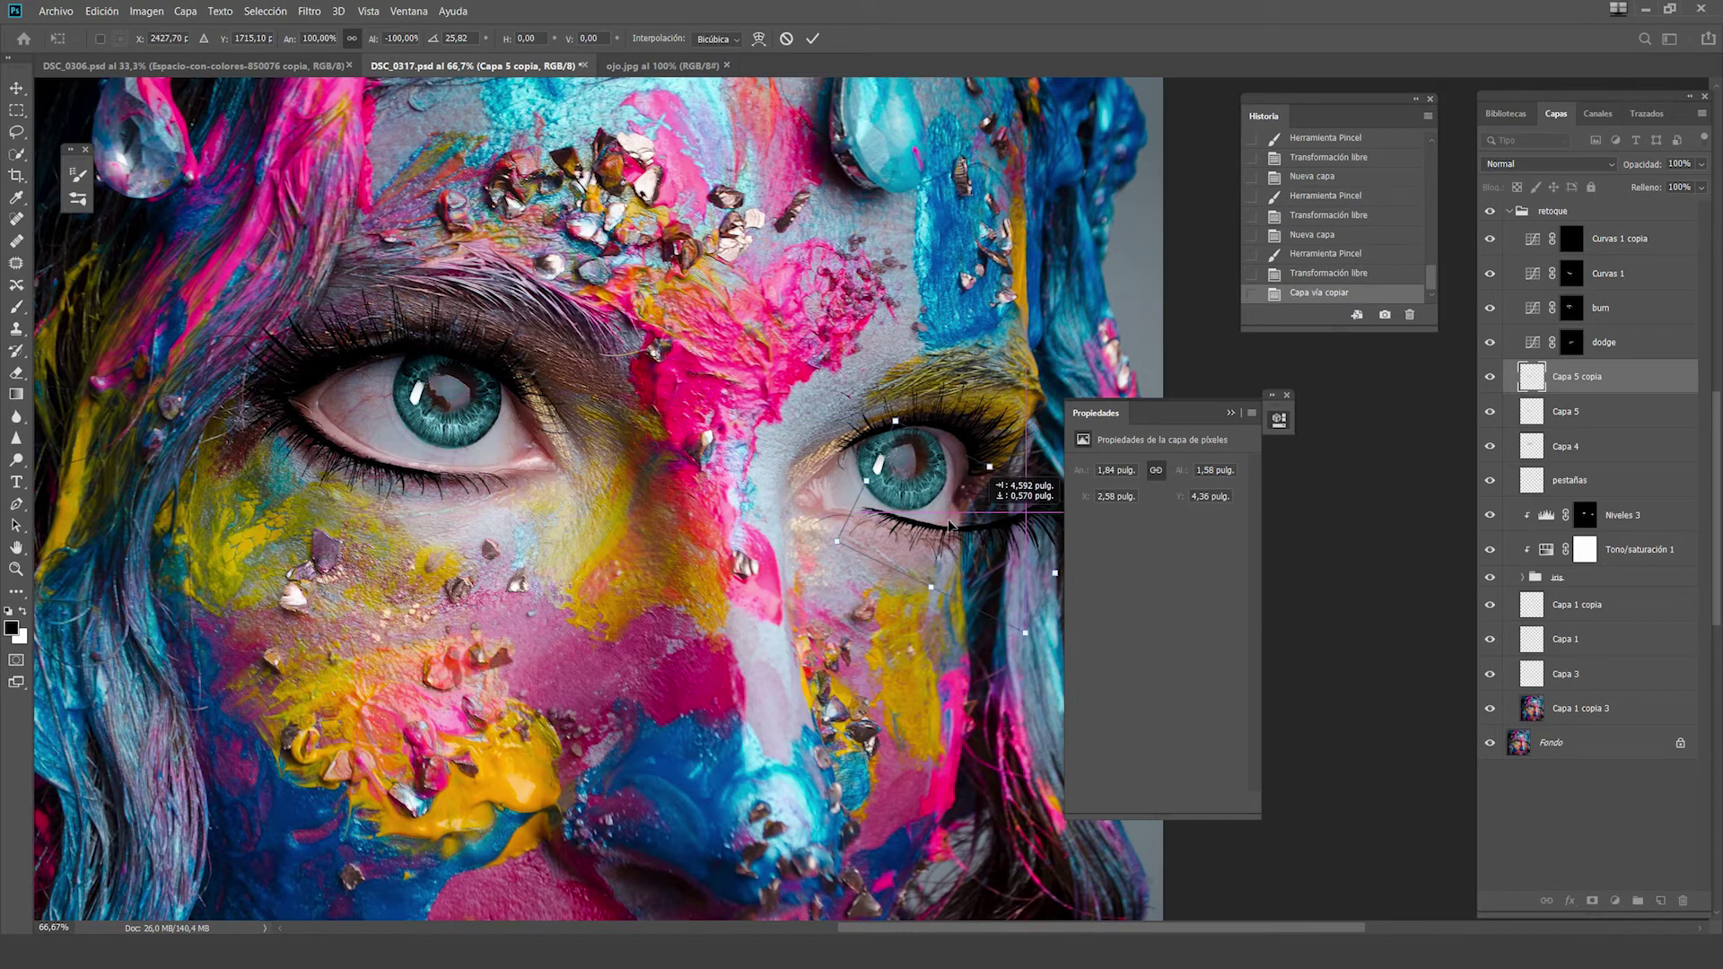
left_click_drag(996, 575, 935, 540)
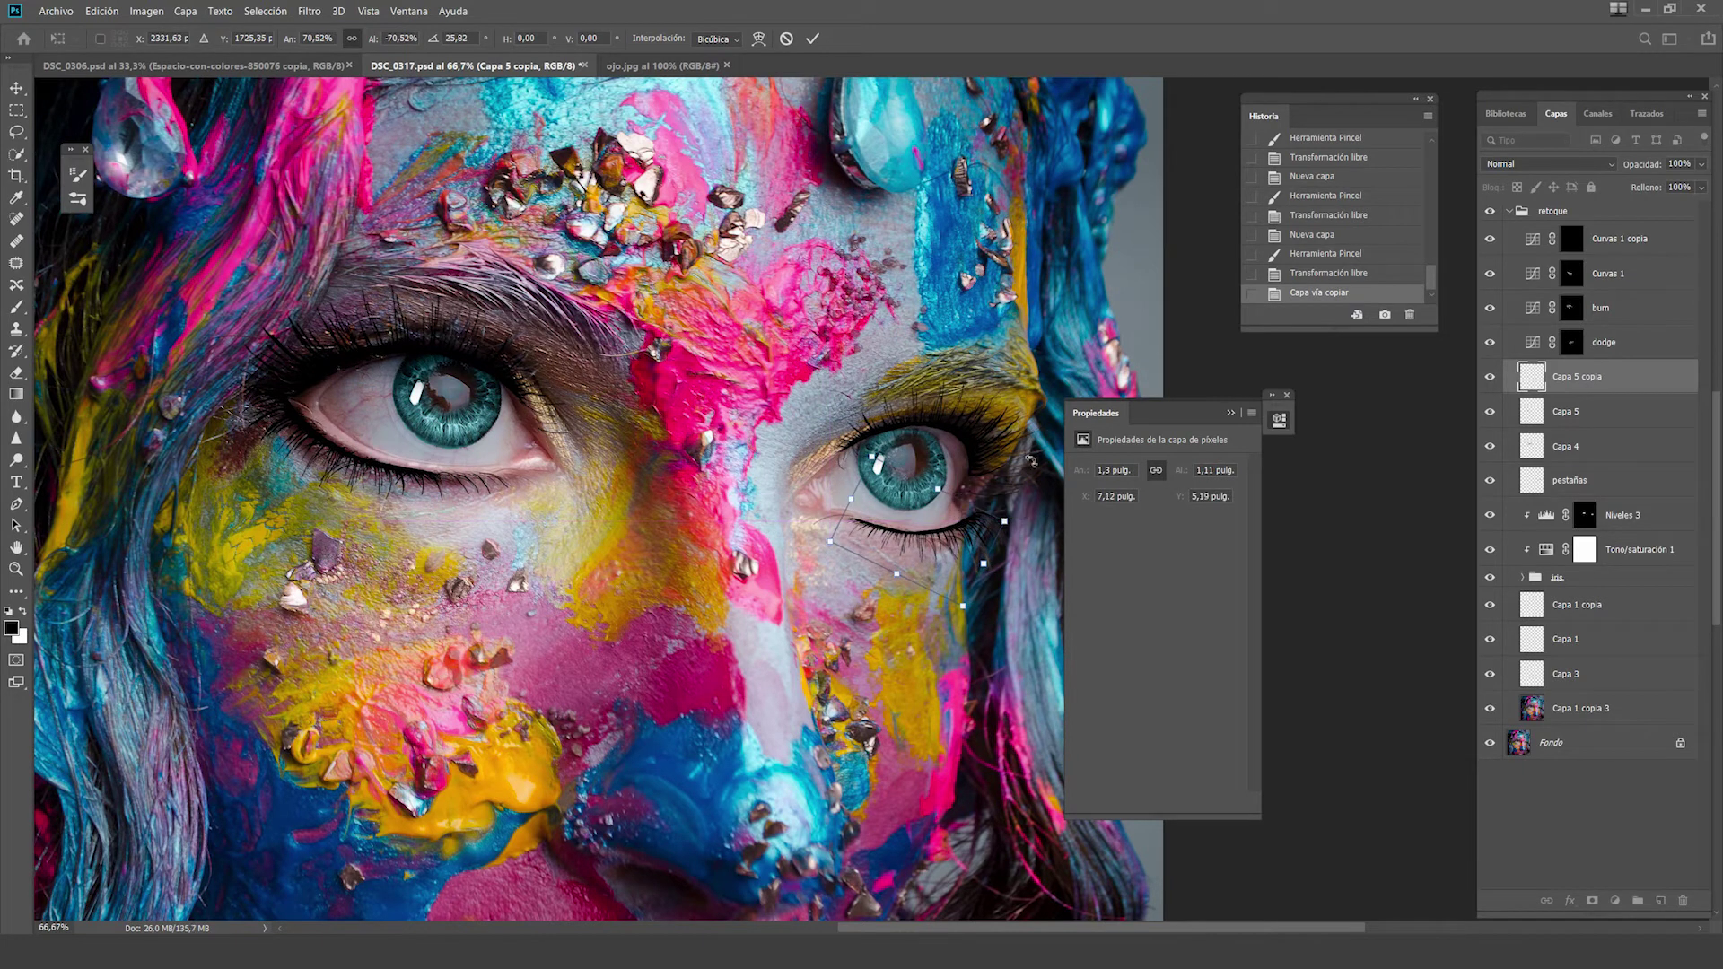
left_click_drag(963, 606, 951, 583)
right_click(967, 535)
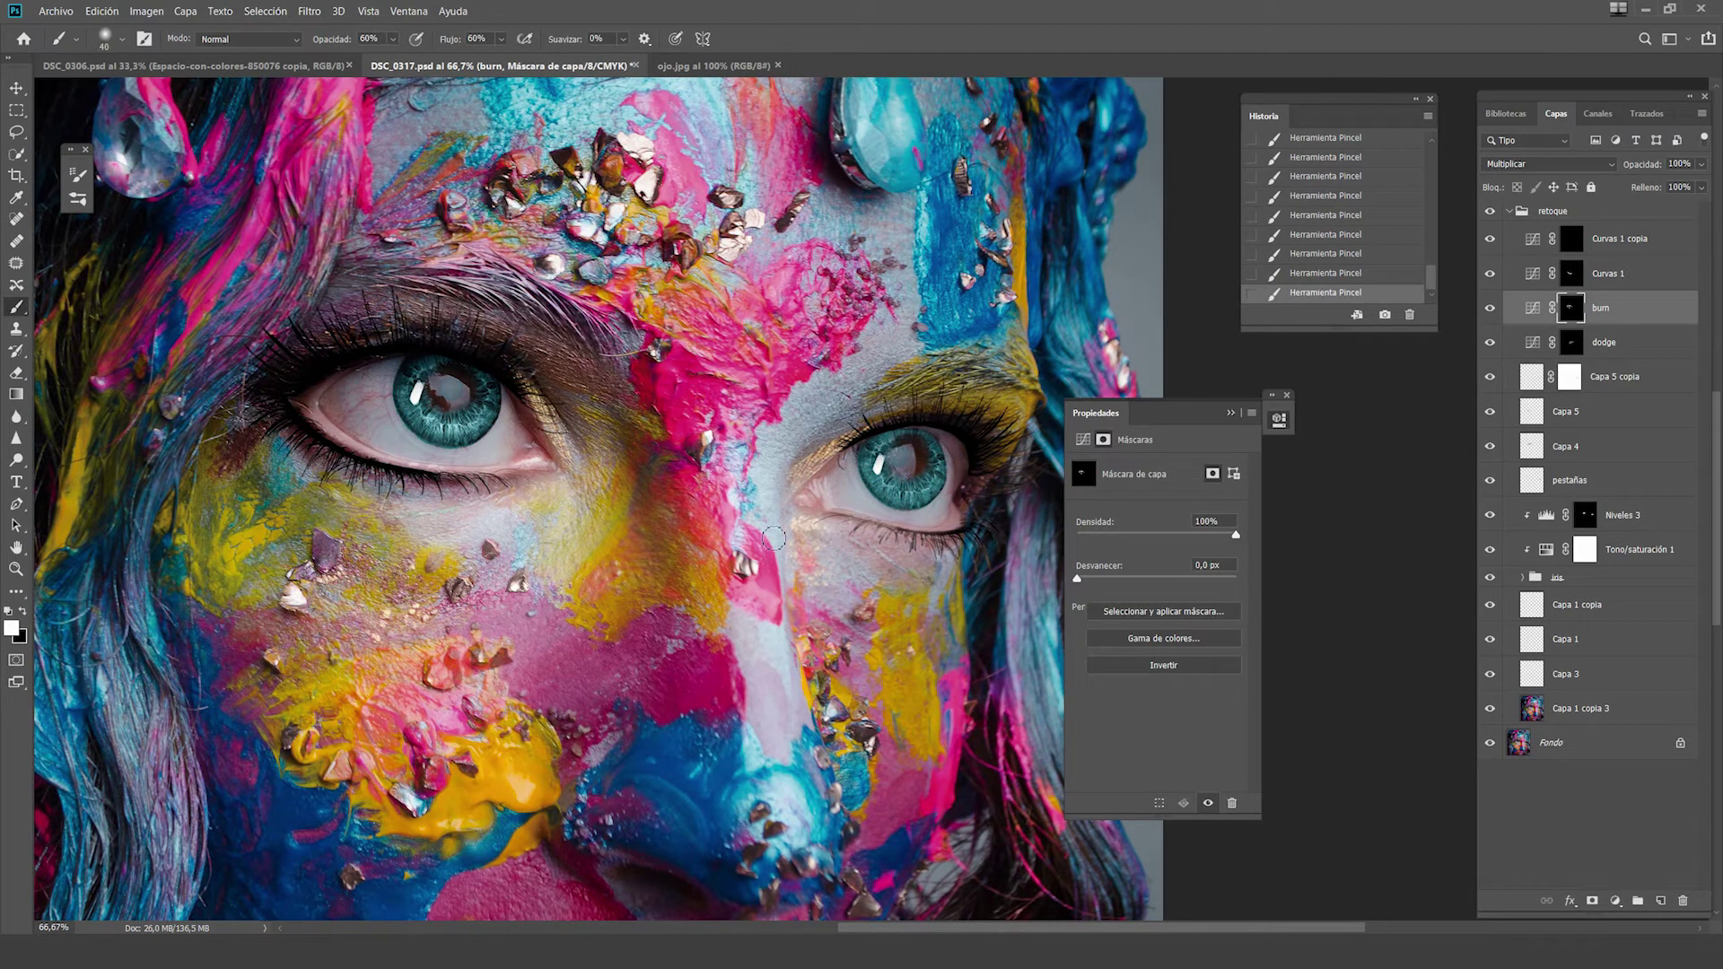
On the burn mask, darken the right eye's lash line and iris, comparing with the retoque group toggled
key("bracketright")
key("bracketright")
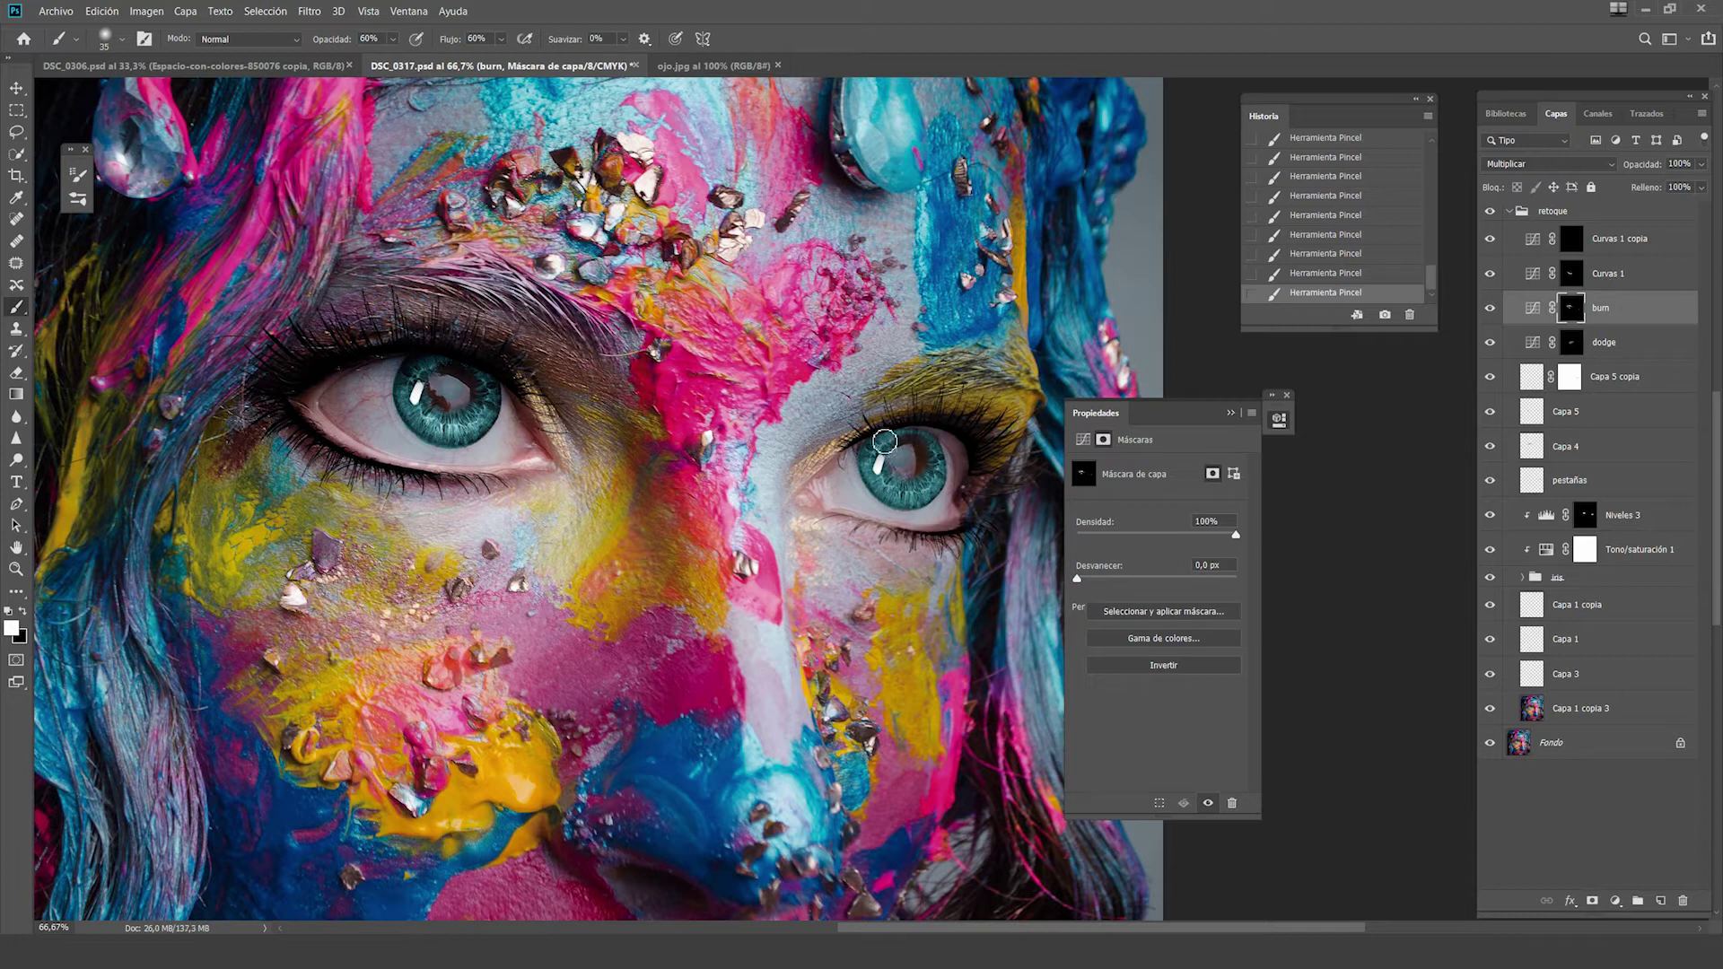
left_click_drag(970, 451, 802, 484)
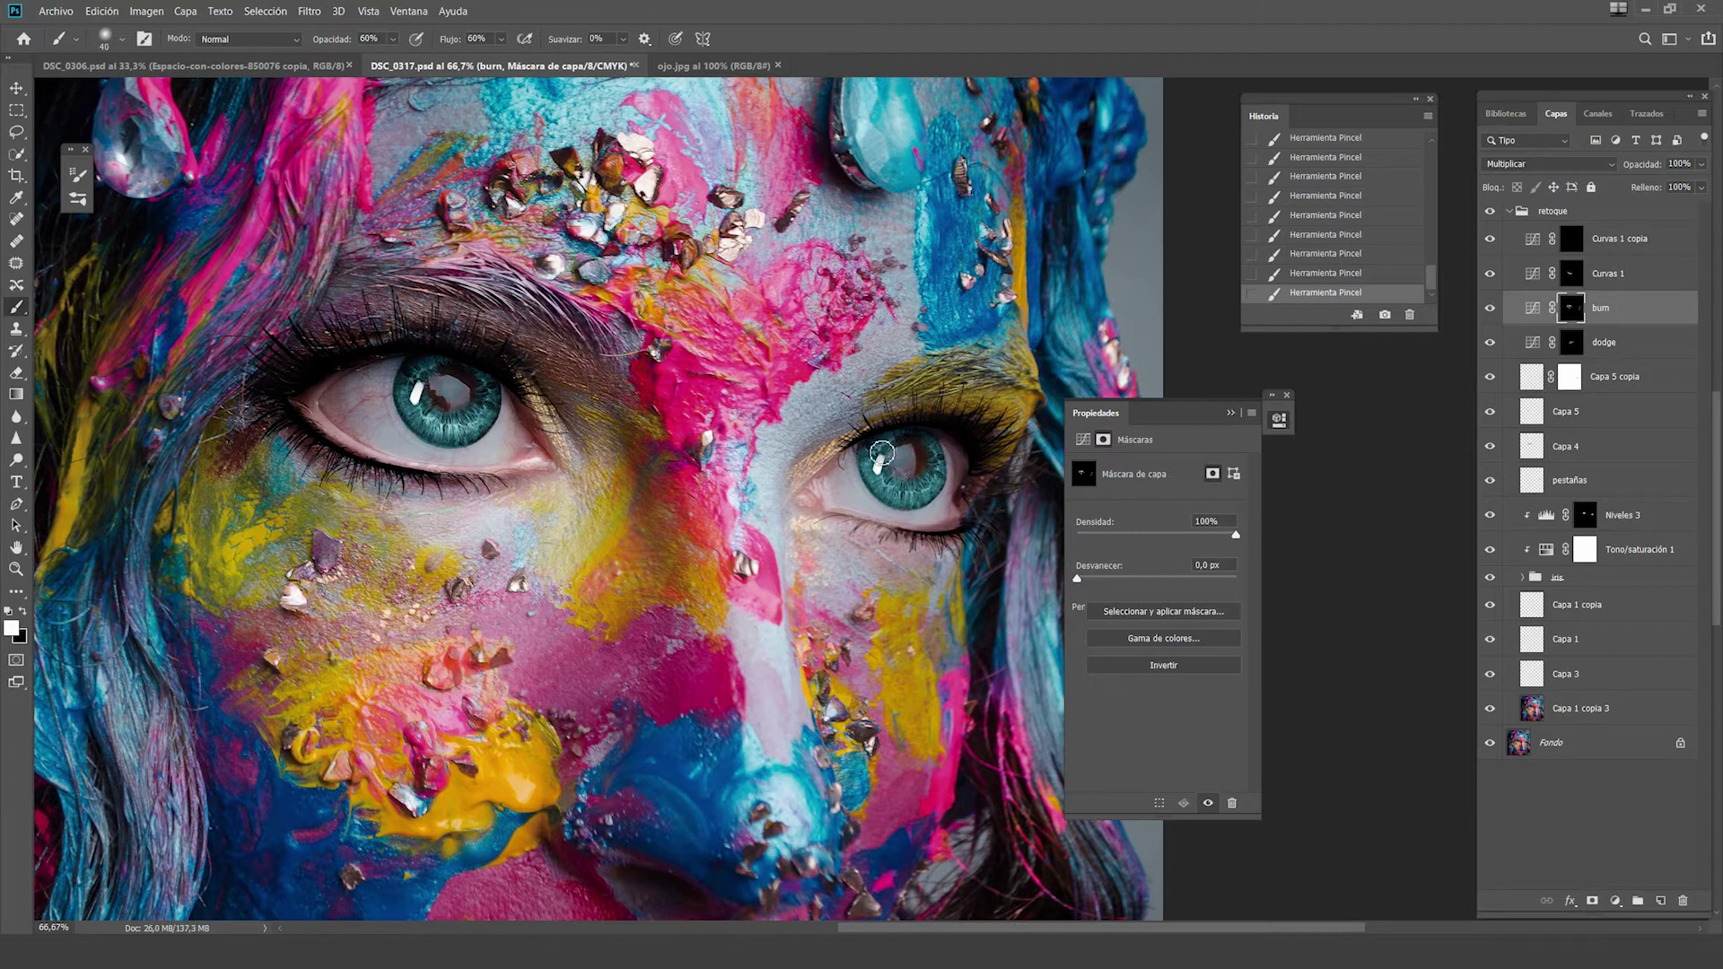
key("bracketleft")
key("bracketleft")
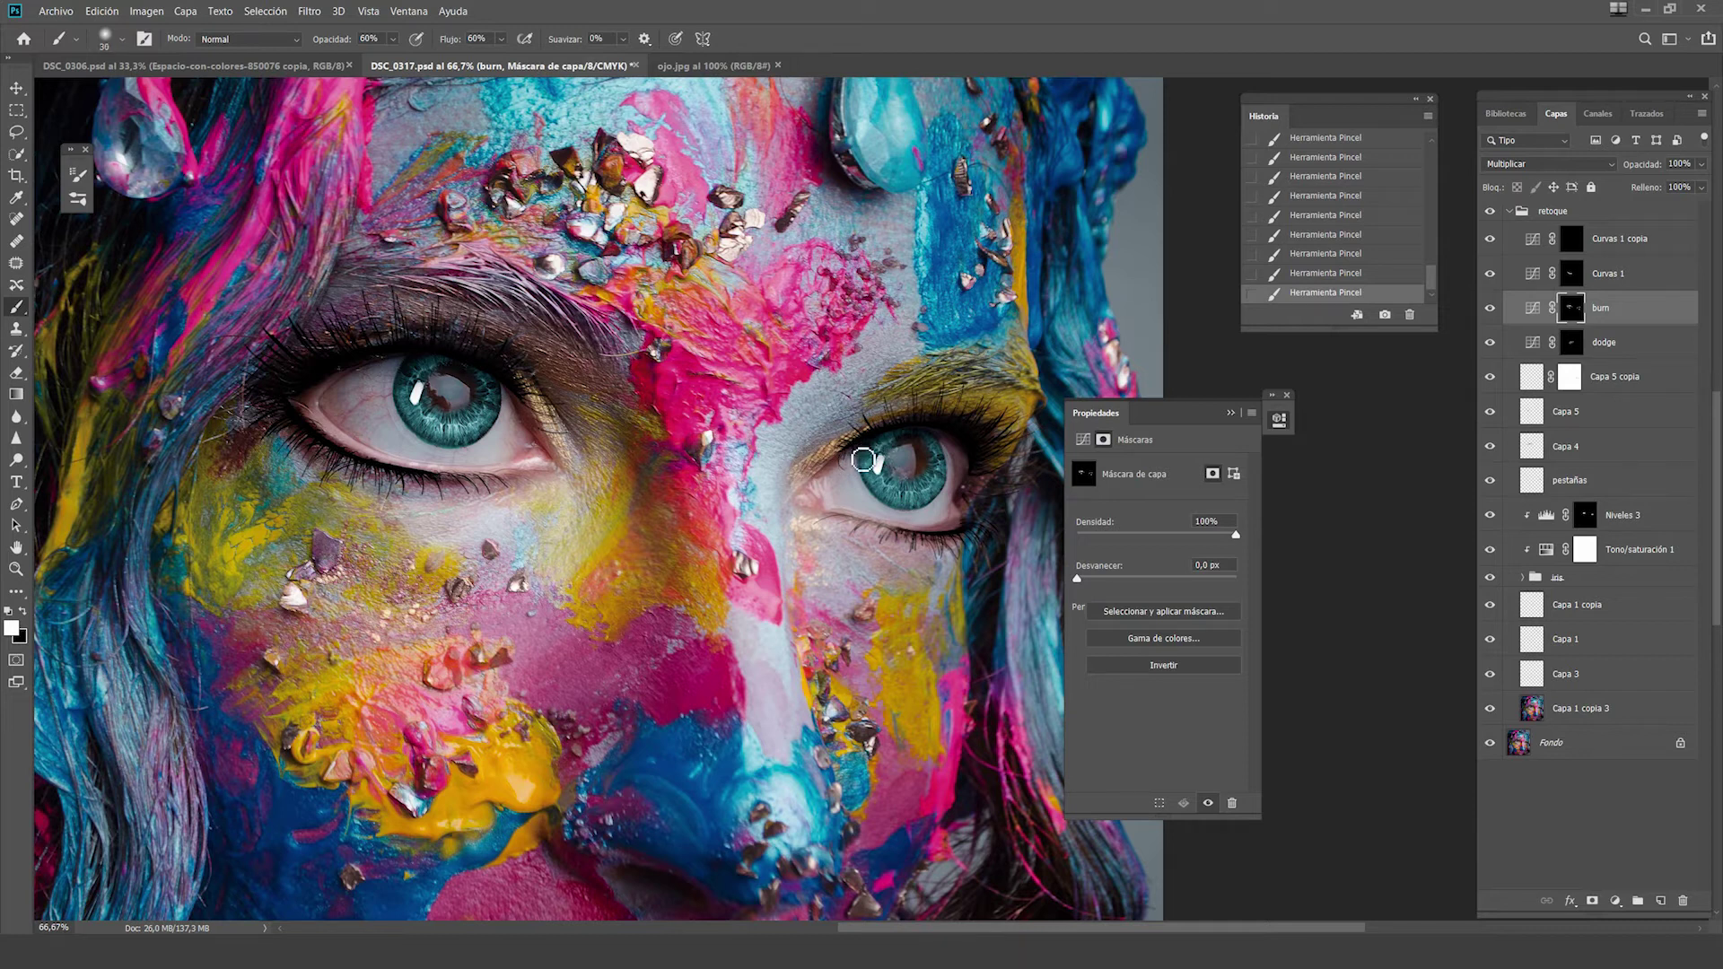
left_click_drag(905, 440, 908, 451)
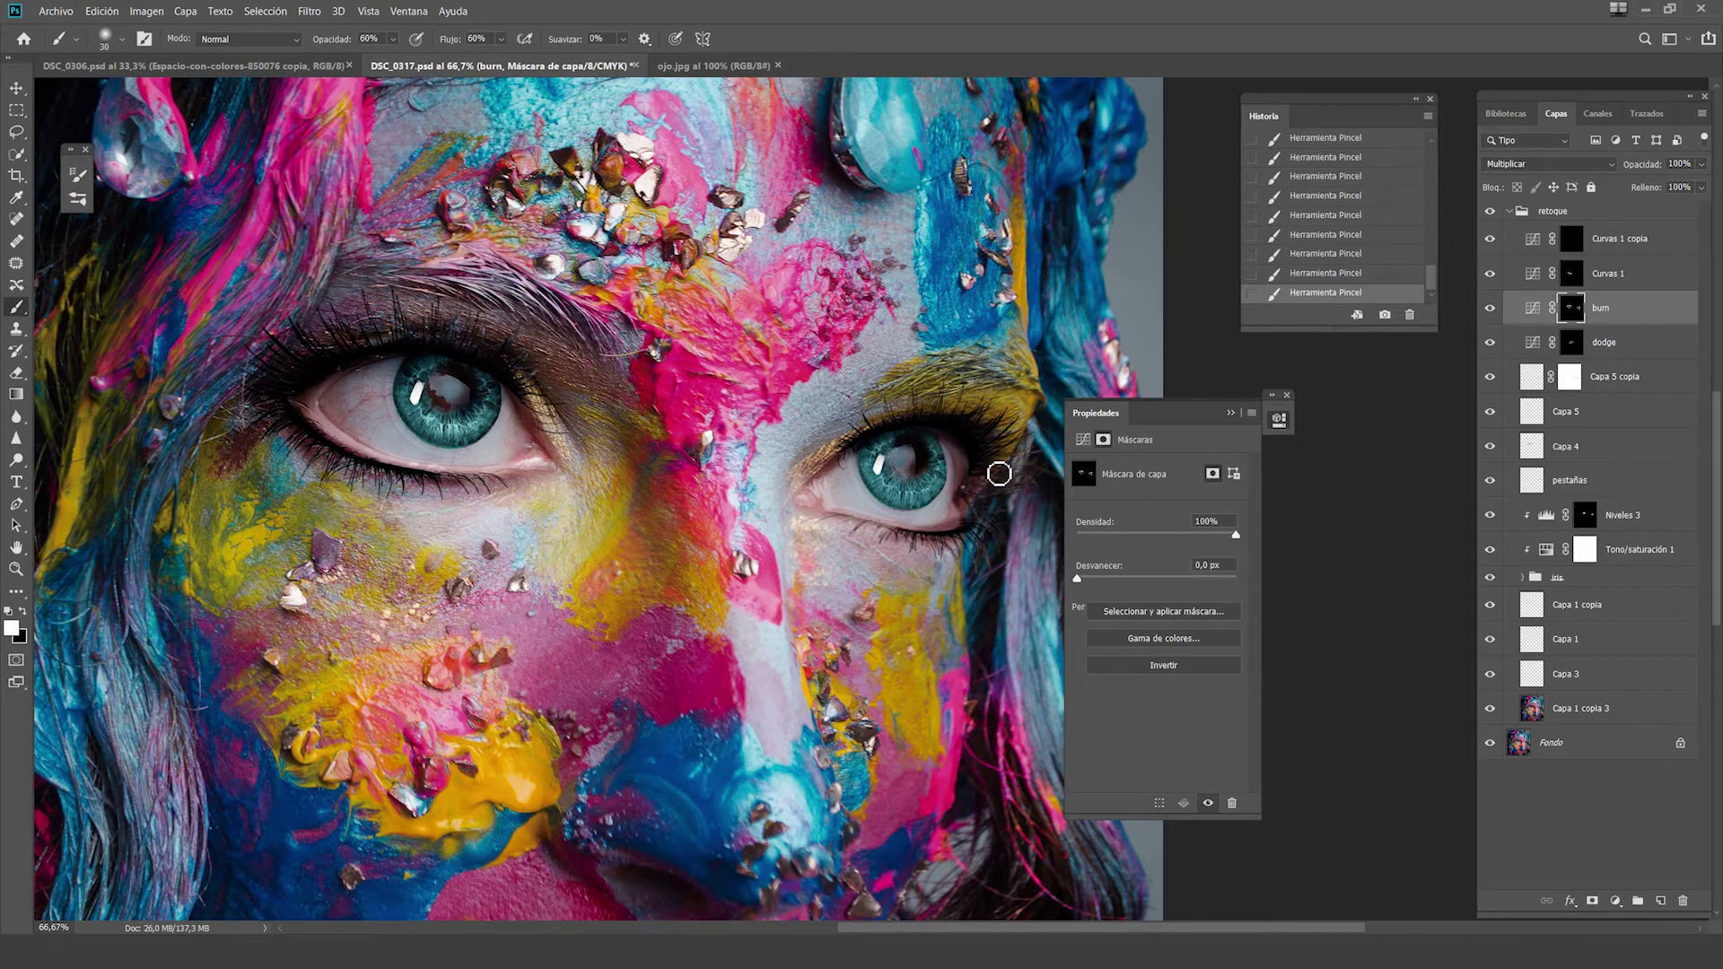
key("shift+3")
key("bracketright")
key("bracketright")
key("bracketright")
key("bracketright")
key("bracketright")
key("bracketright")
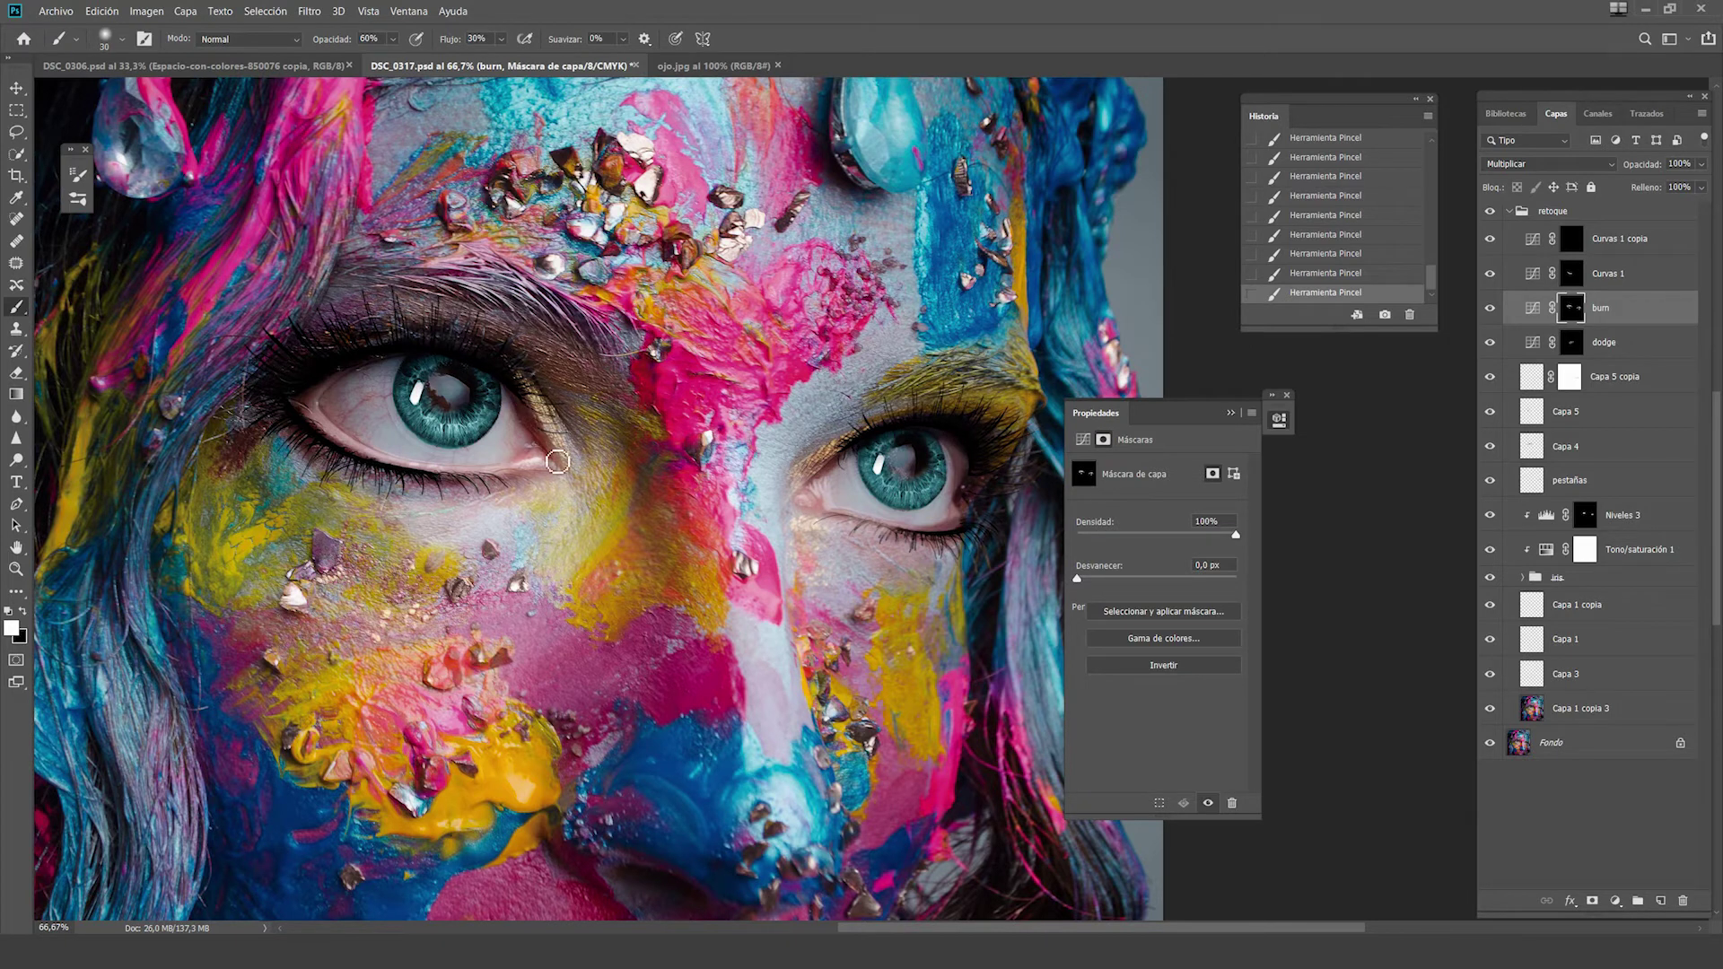
left_click(1490, 212)
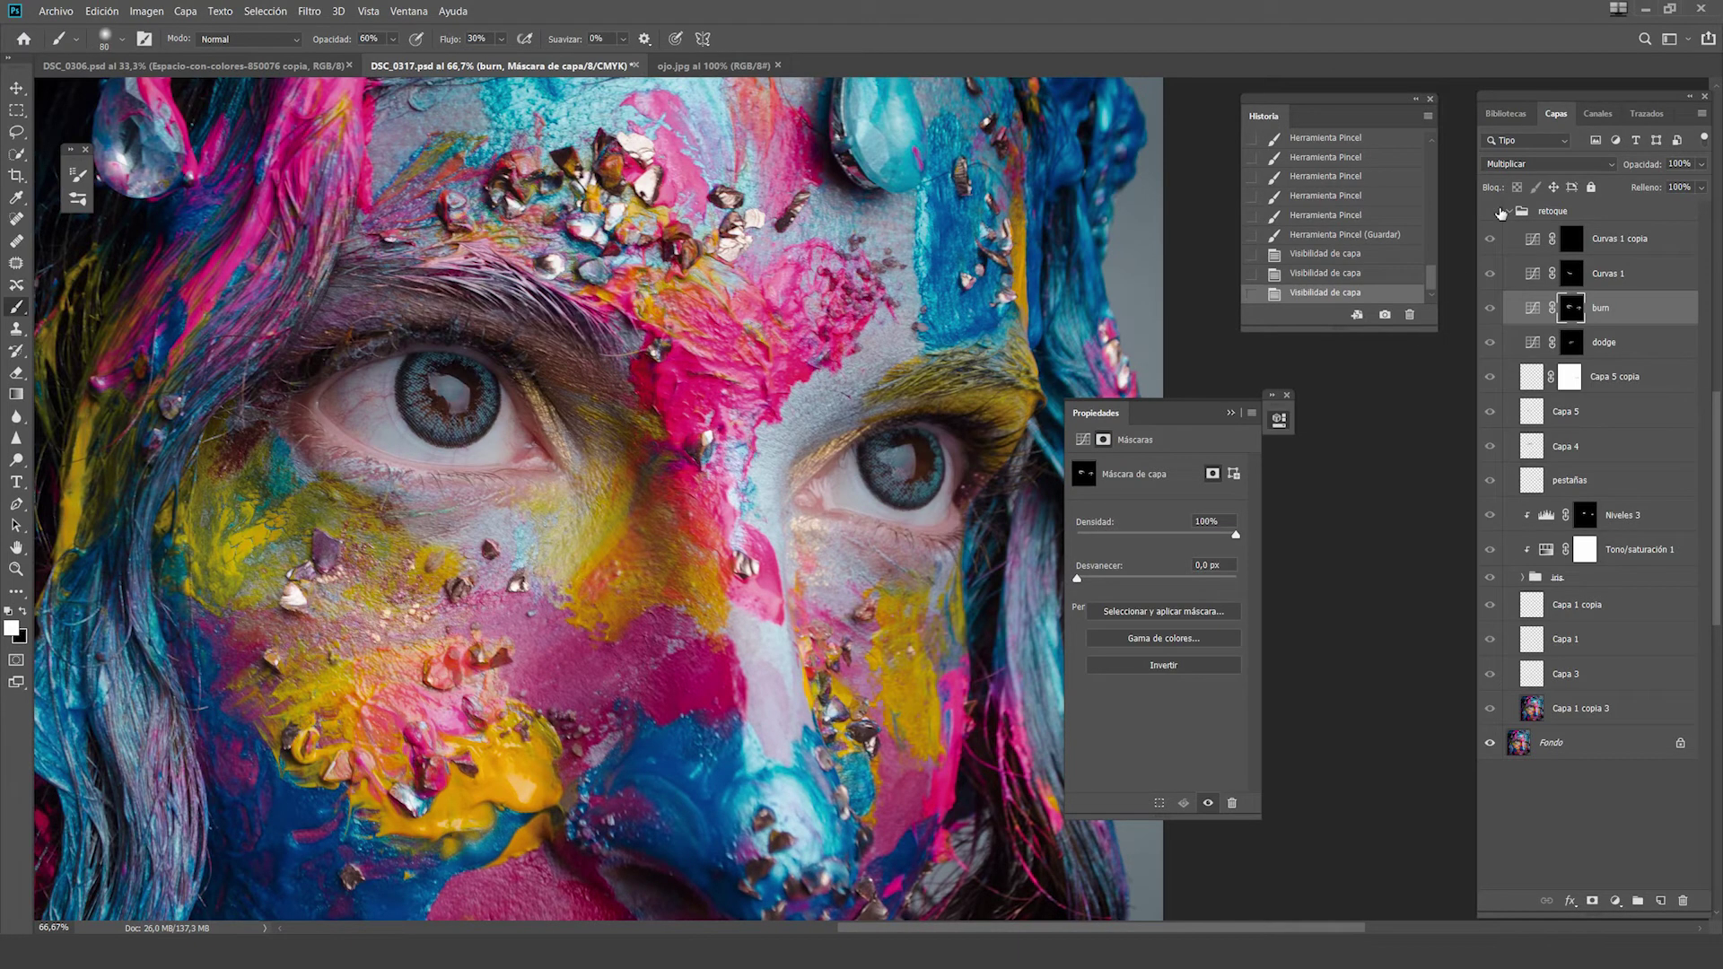
left_click(1491, 212)
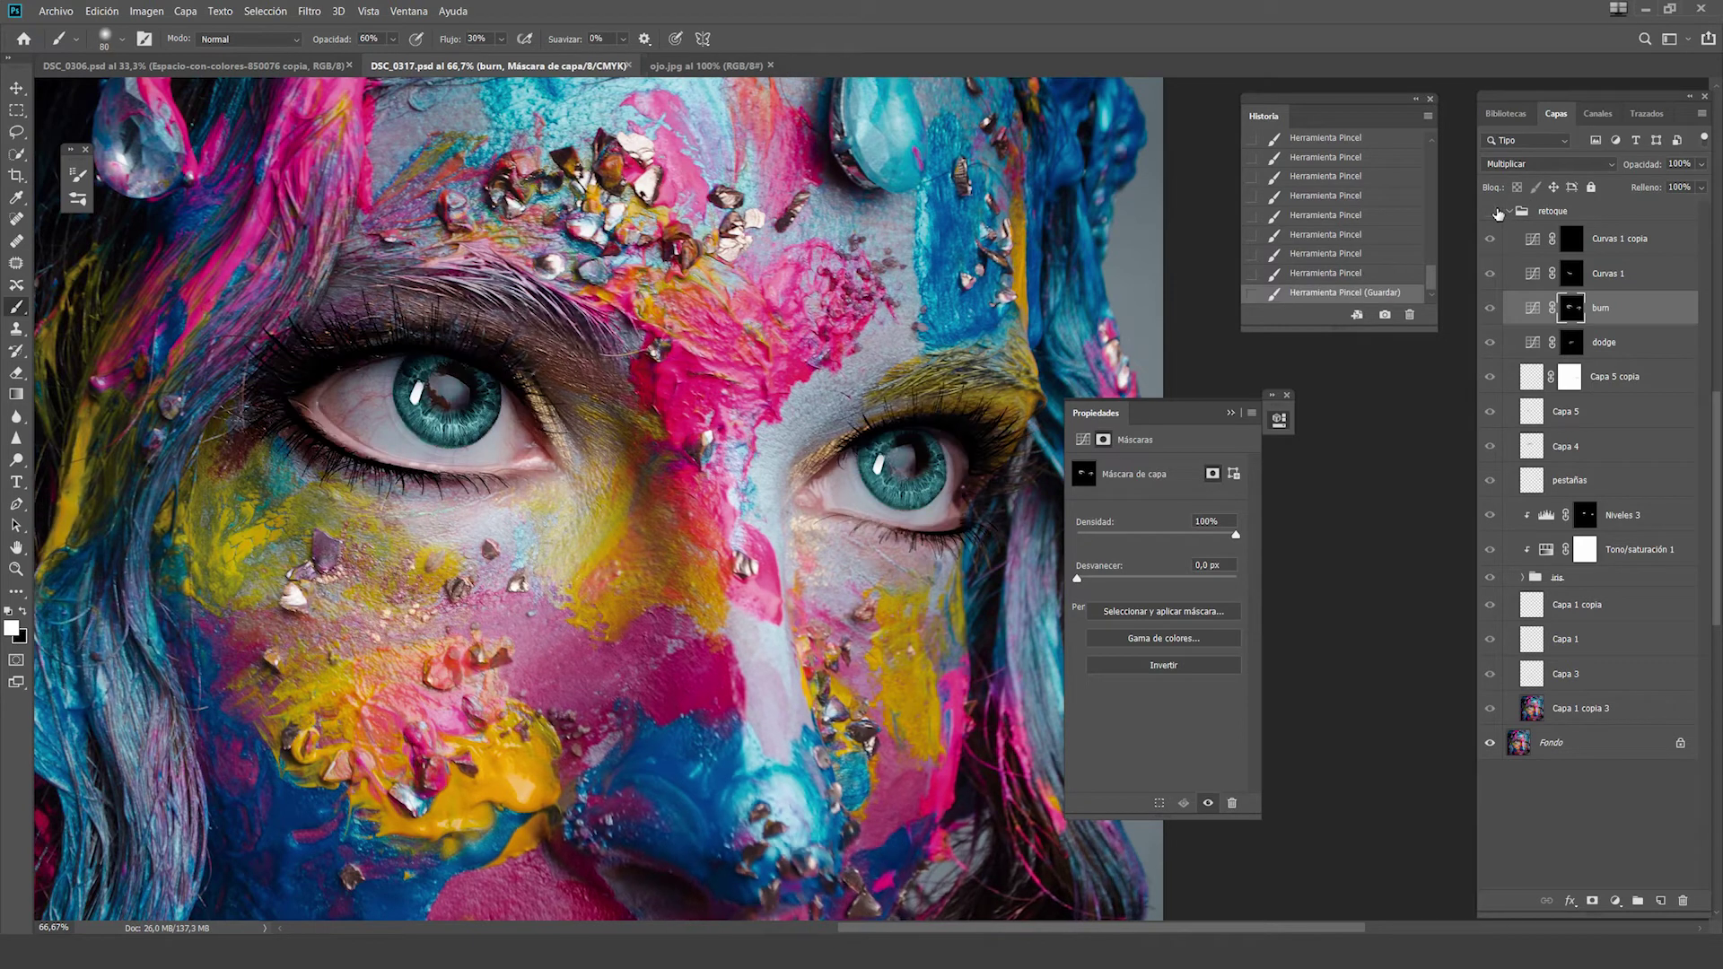
left_click(860, 420)
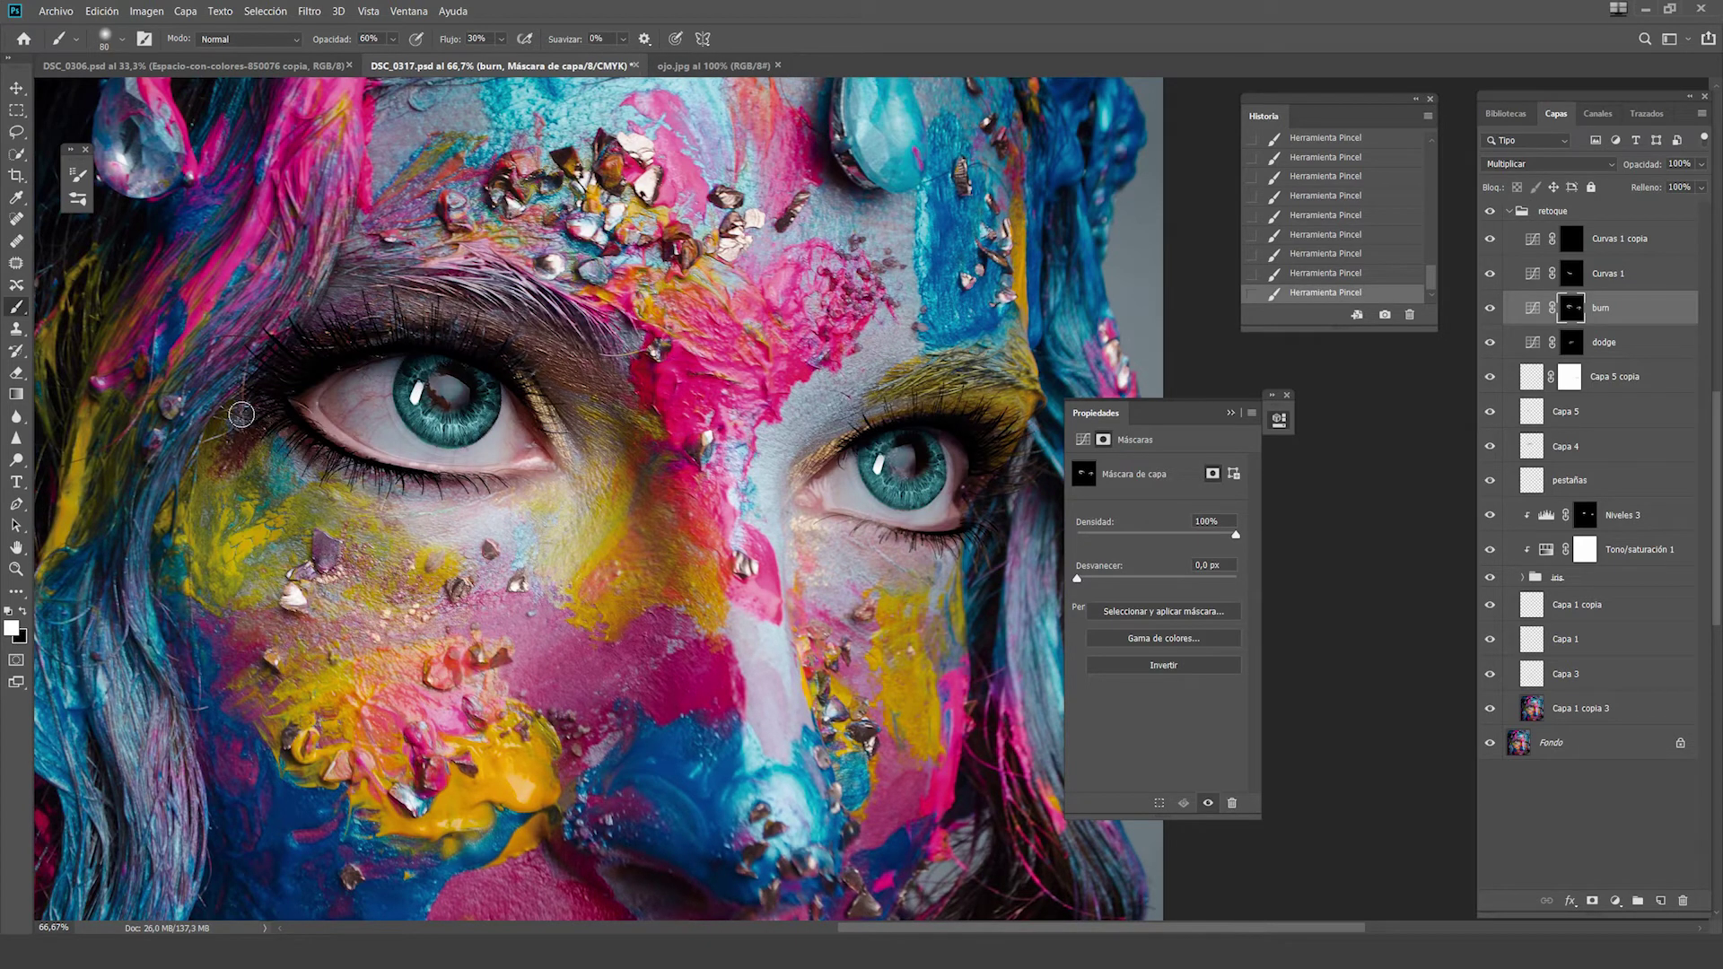
Brighten the area around the right eye on the dodge layer's mask
key("alt+bracketleft")
left_click(906, 502)
mouse_move(907, 502)
left_mouse_down()
mouse_move(924, 492)
mouse_move(835, 532)
mouse_move(884, 533)
left_mouse_up()
Lower the brush opacity and flow and pick bright yellow as the foreground colour
key("2")
key("shift+2")
key("bracketright")
key("bracketright")
key("bracketright")
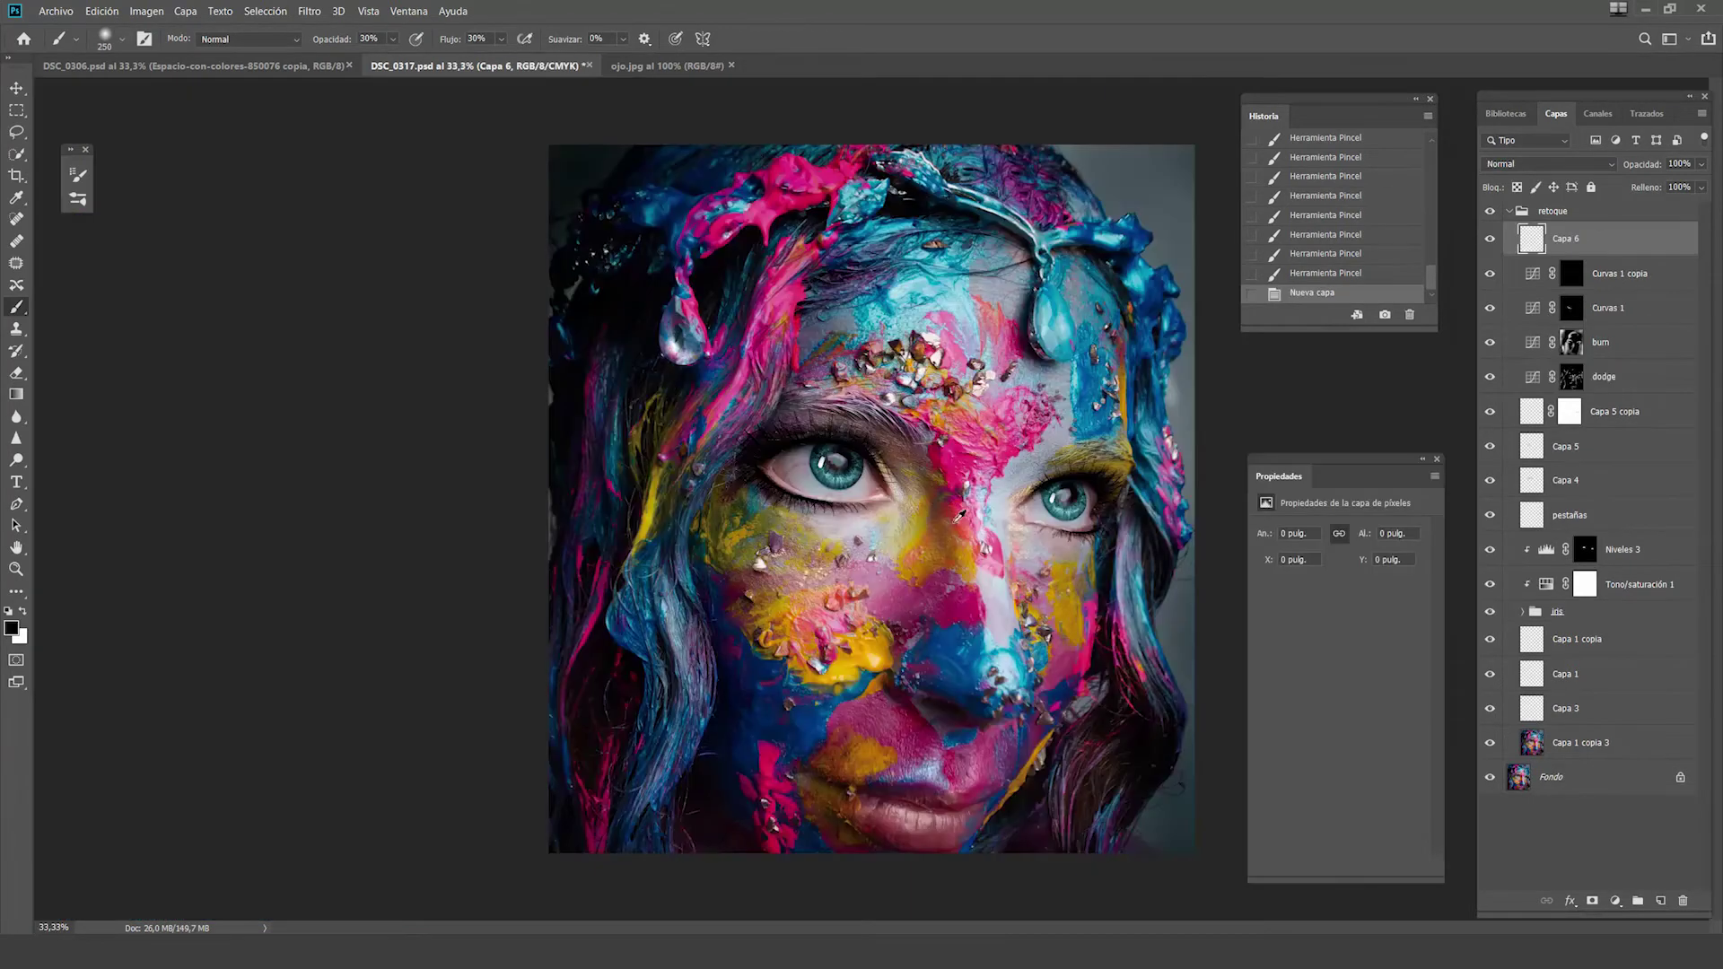
left_click(10, 627)
left_click(843, 226)
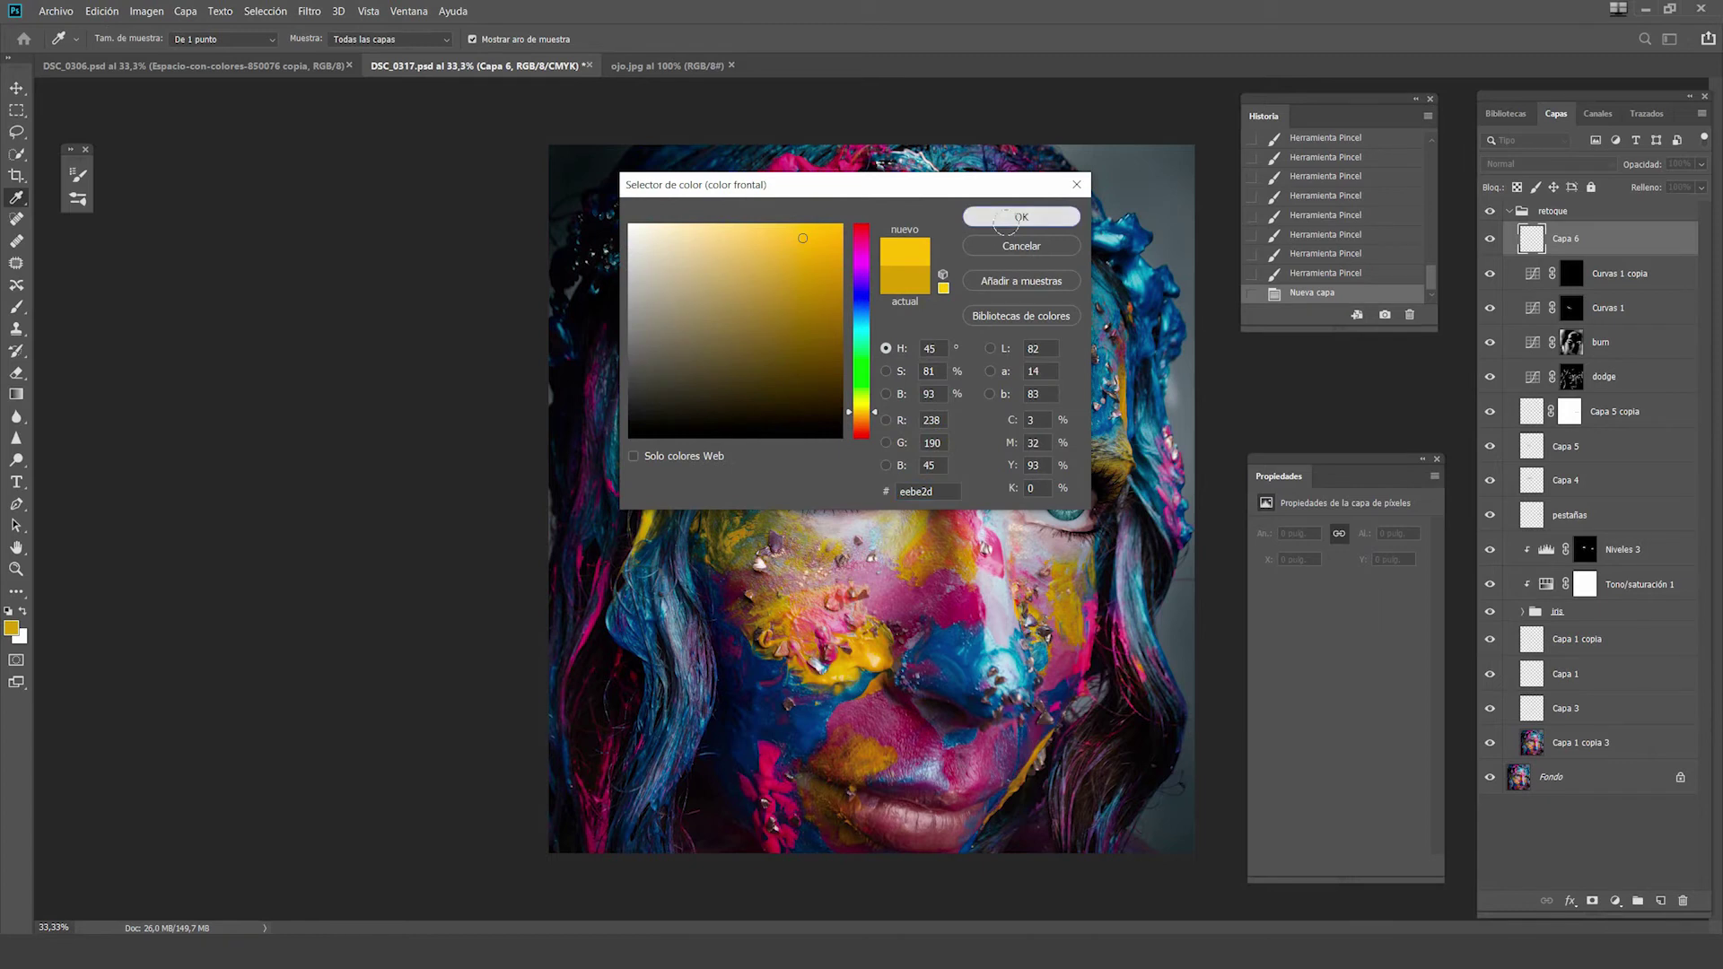
left_click(1021, 220)
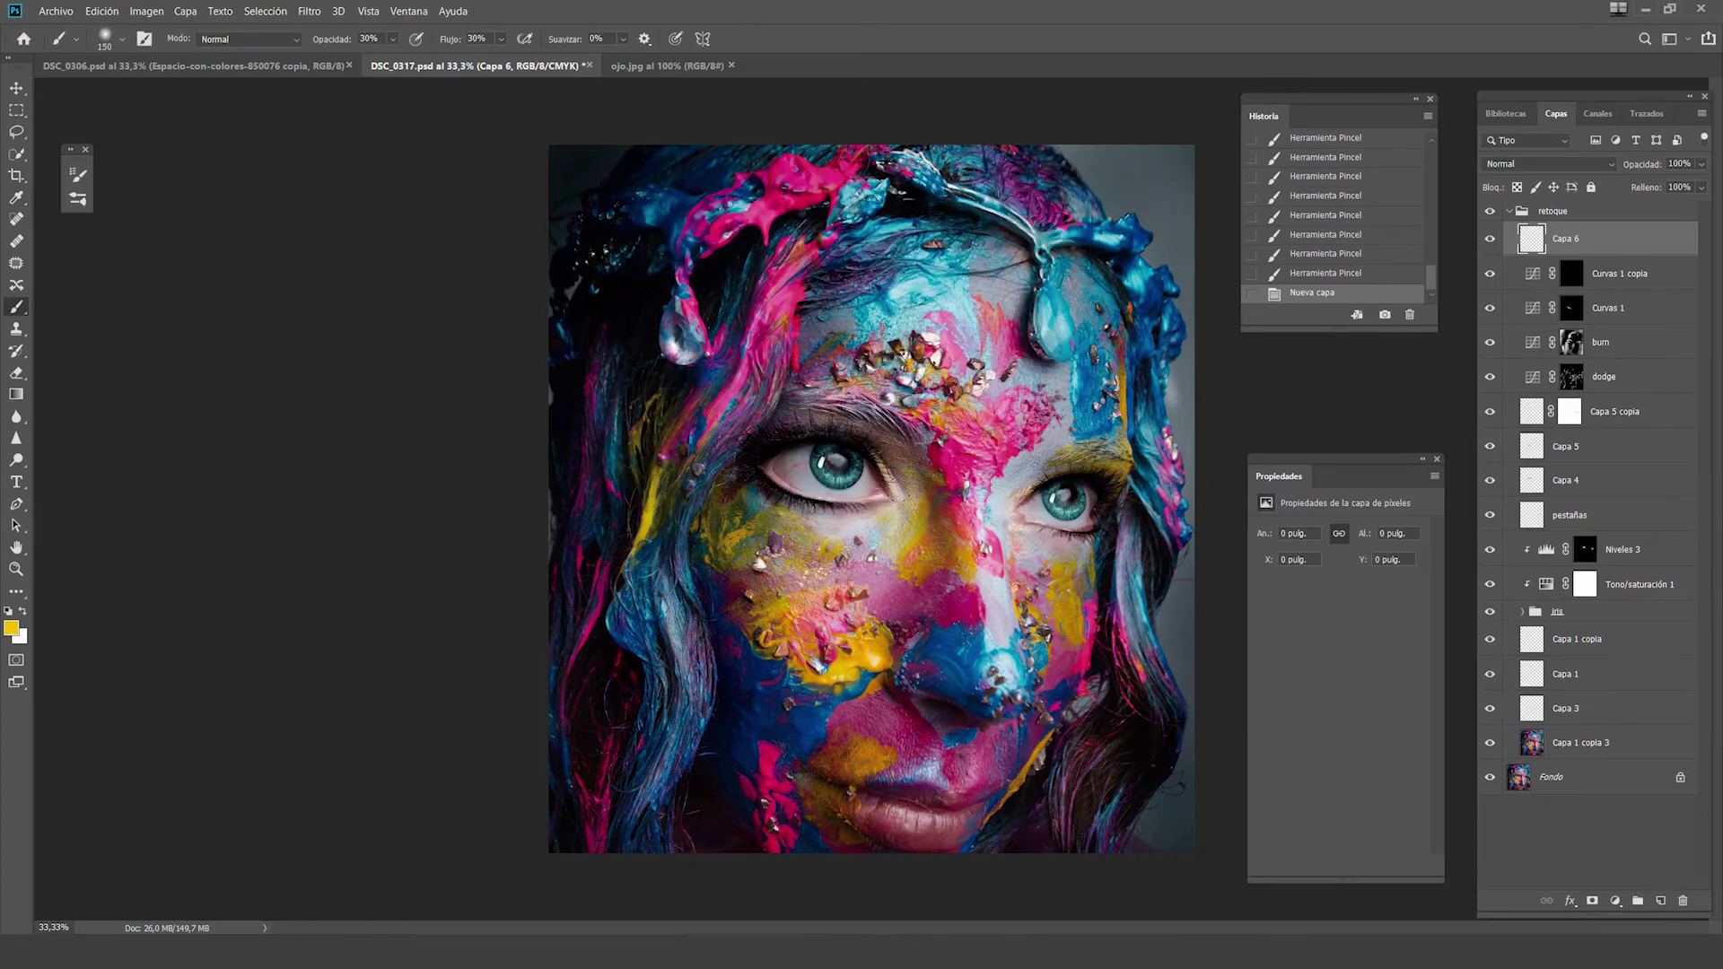
Paint yellow tint strokes around the left eye on Capa 6, undoing the last stroke
left_click_drag(908, 508, 901, 489)
left_click_drag(902, 489, 895, 469)
mouse_move(830, 557)
left_mouse_down()
mouse_move(797, 513)
mouse_move(883, 512)
left_mouse_up()
left_click_drag(883, 512, 893, 504)
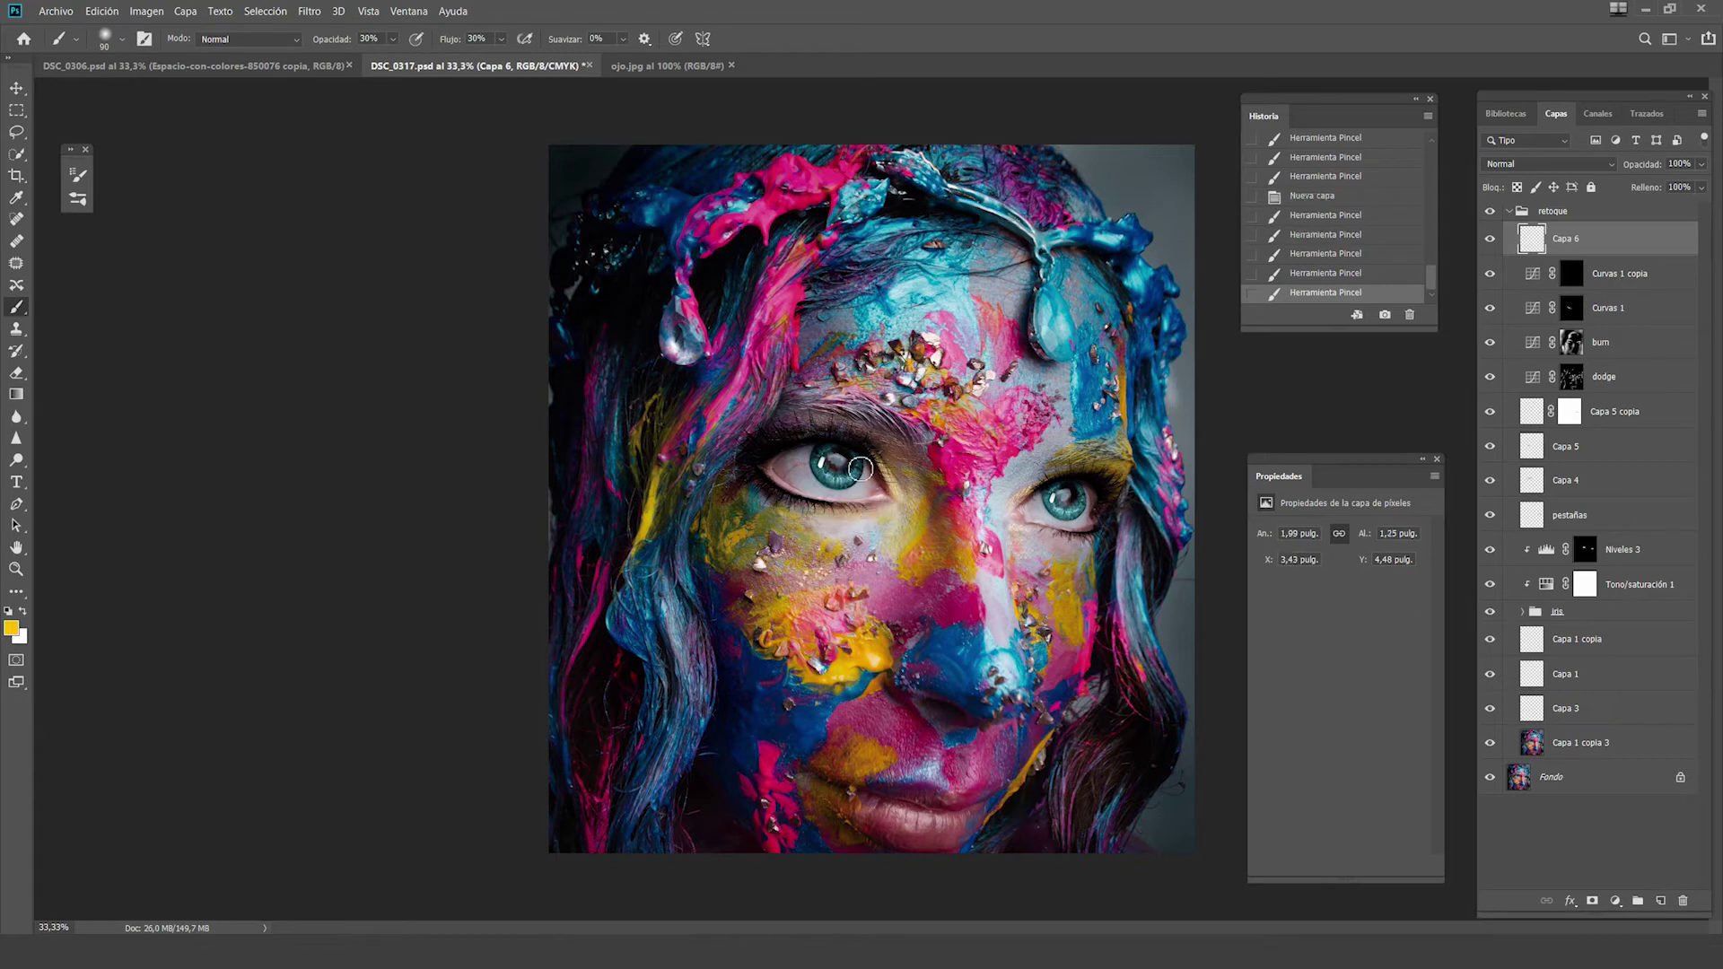
key("ctrl+plus")
key("ctrl+z")
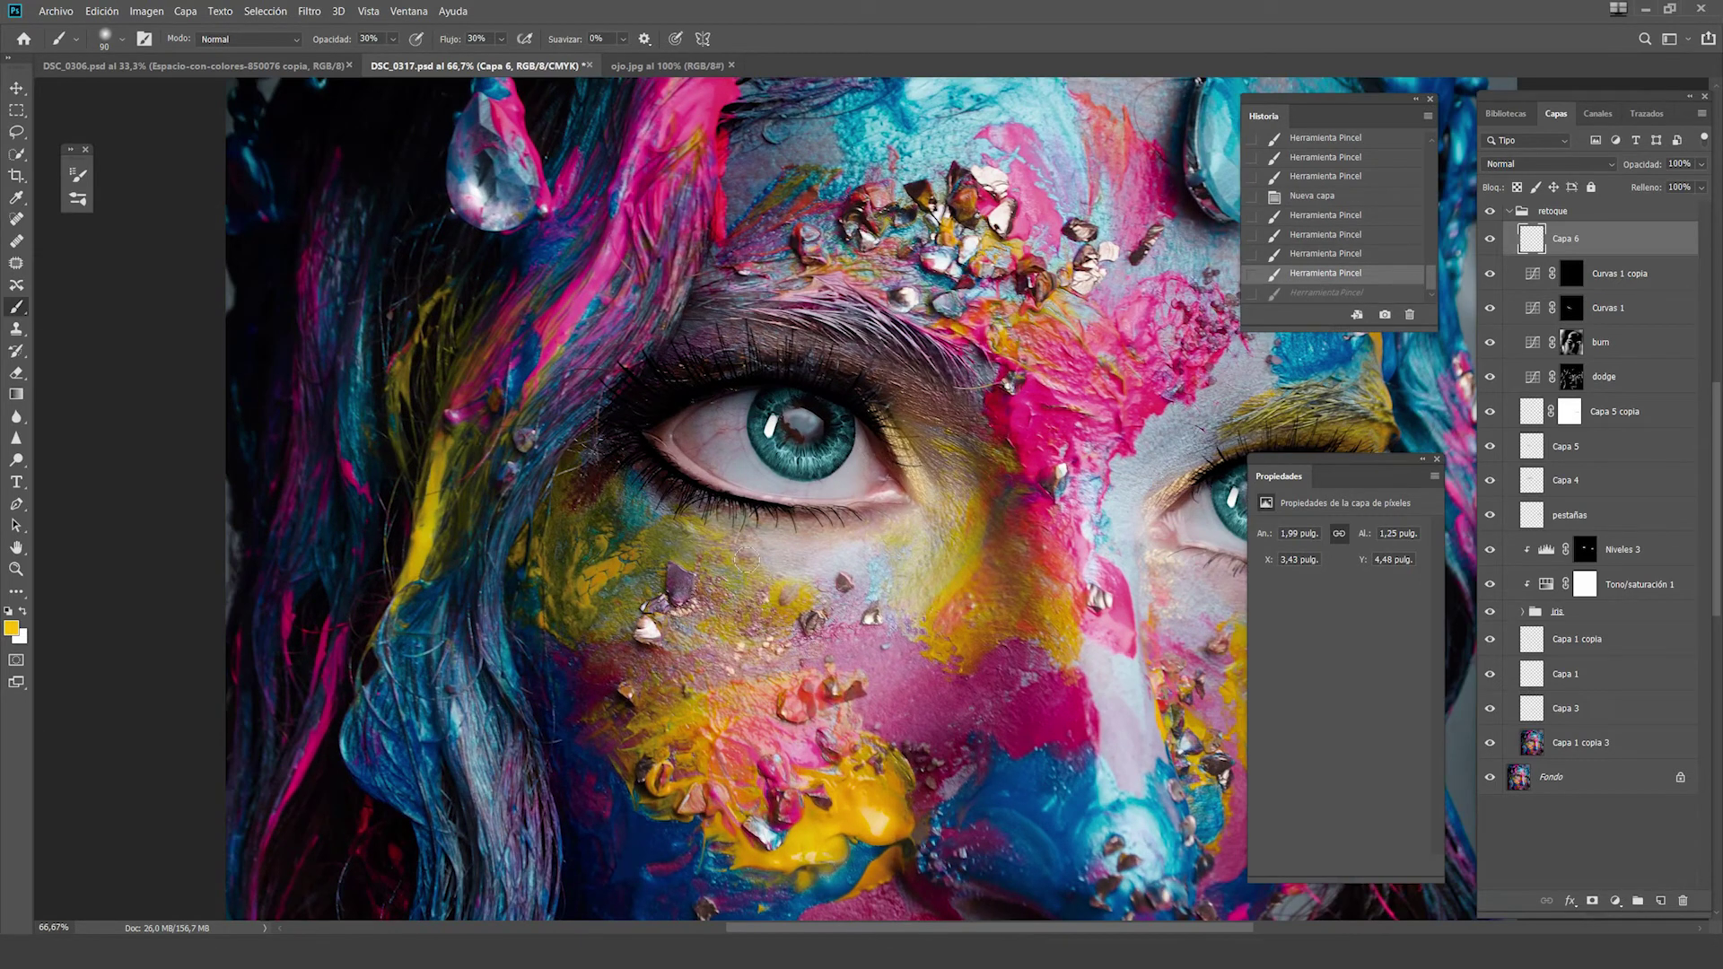
Add more tint strokes beside the eyes and over the right upper lid, undoing a stray one
key("bracketleft")
key("bracketleft")
left_click_drag(772, 520, 701, 509)
left_click_drag(880, 524, 906, 520)
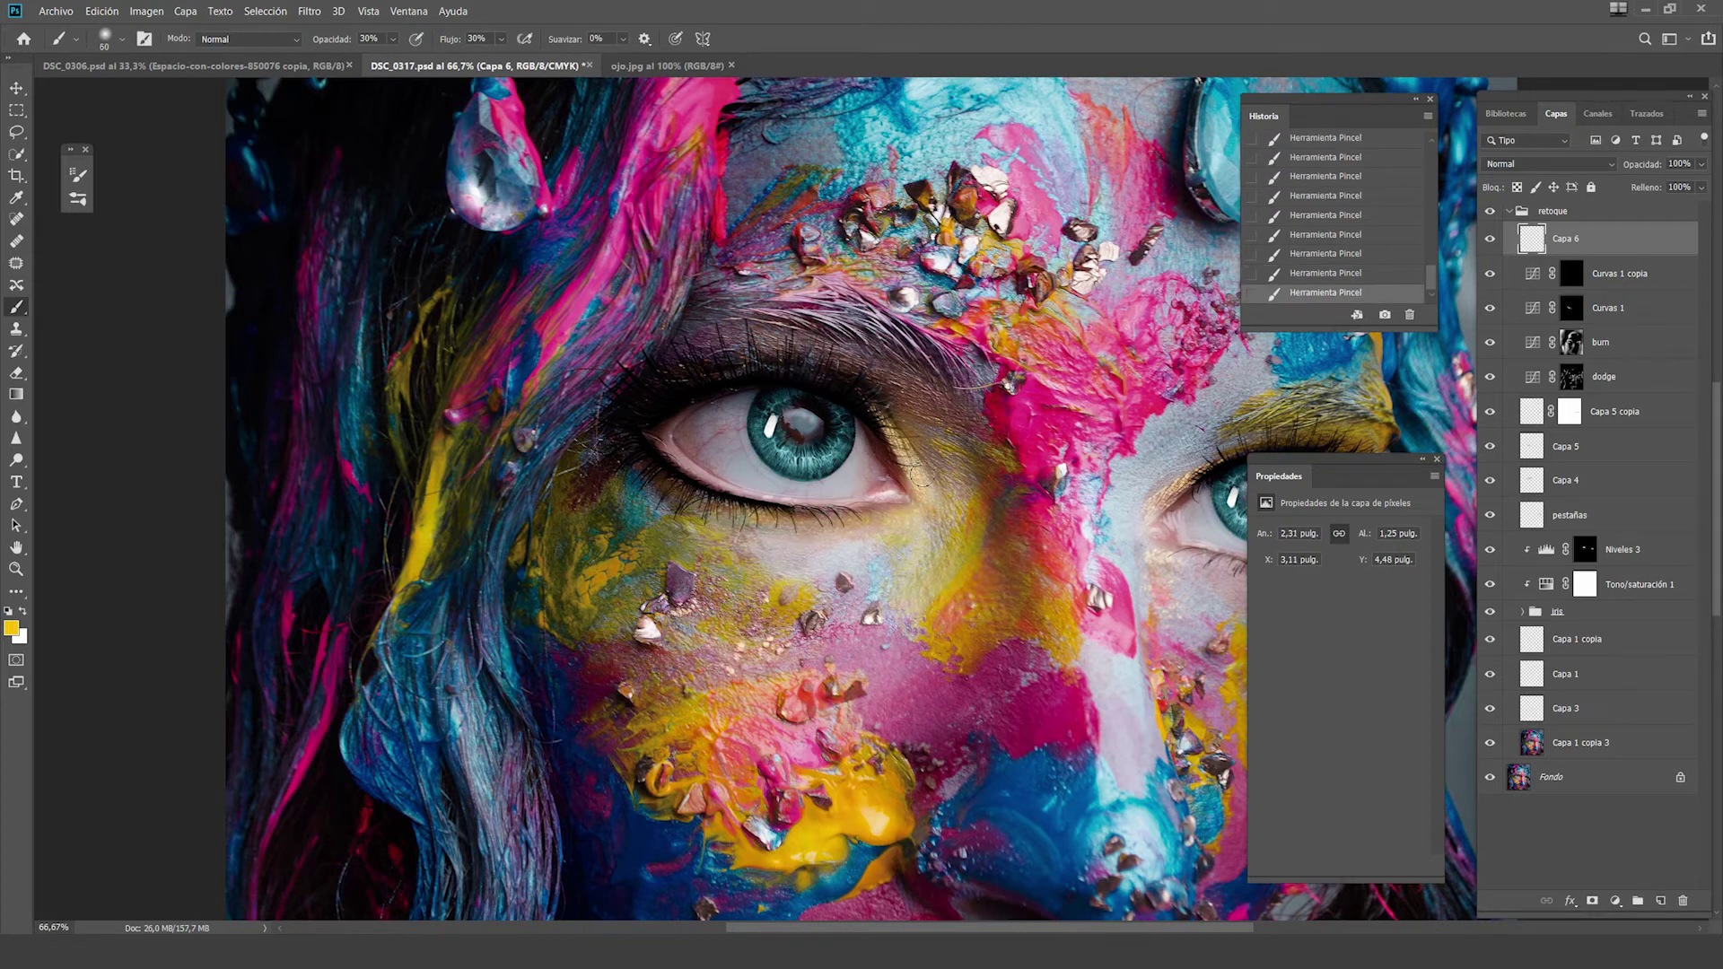
key("bracketright")
left_click_drag(910, 435, 933, 471)
left_click_drag(694, 504, 637, 484)
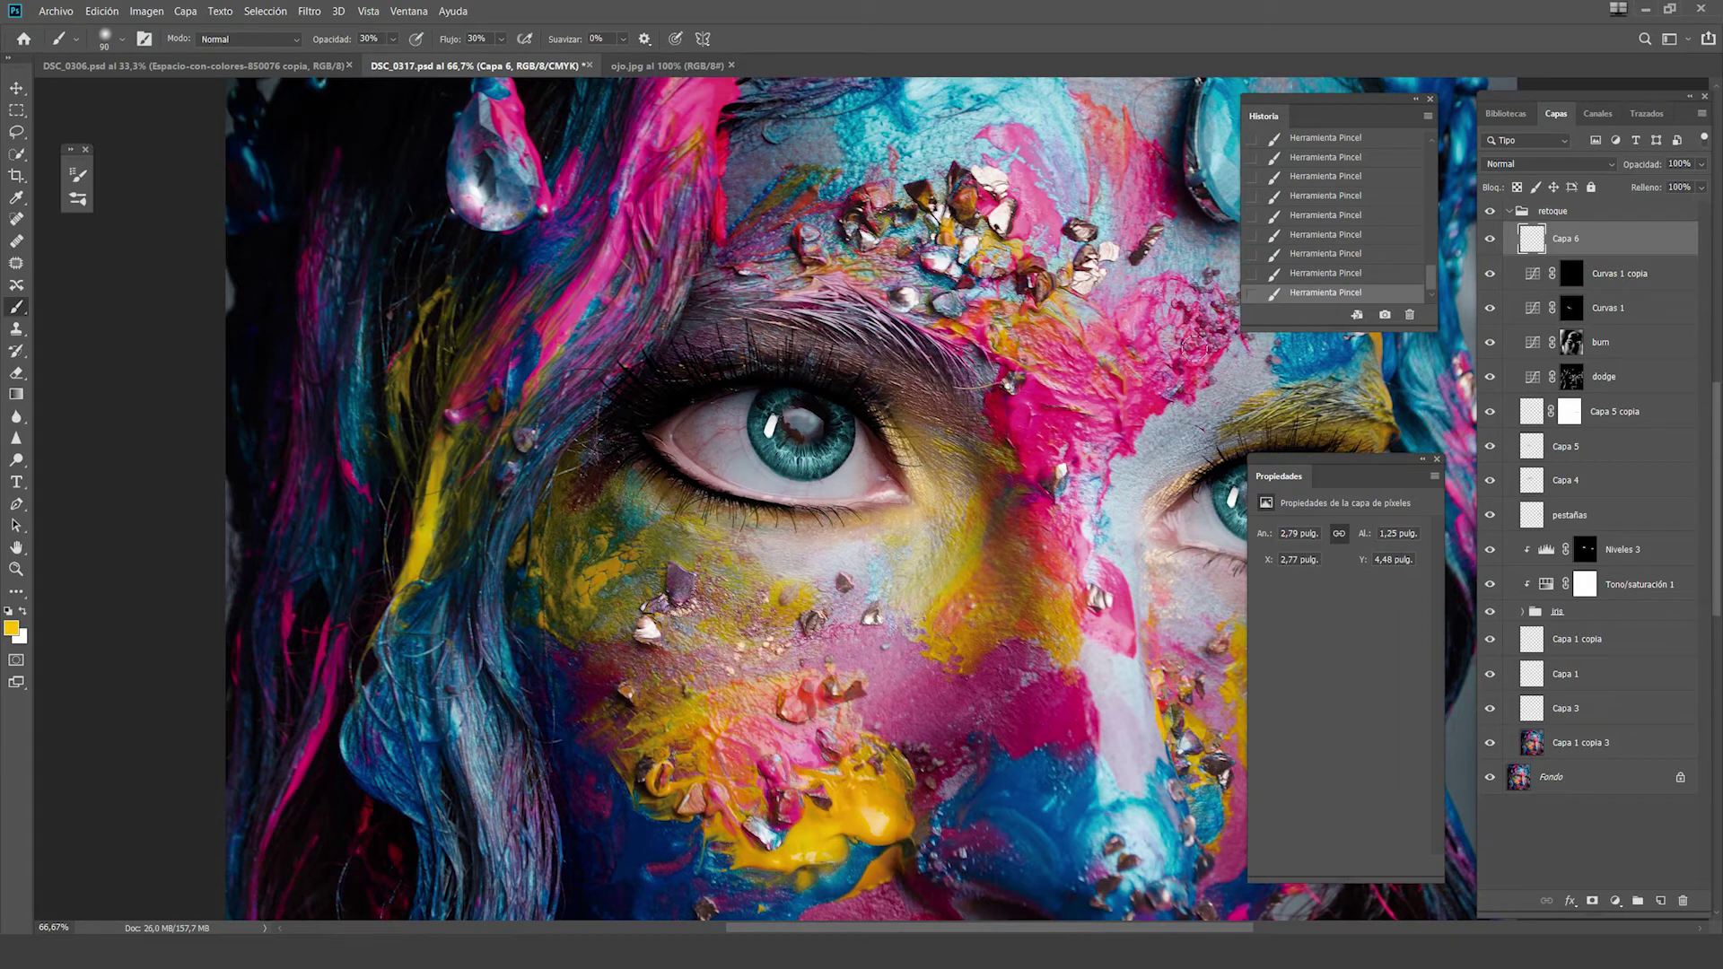
key("ctrl+z")
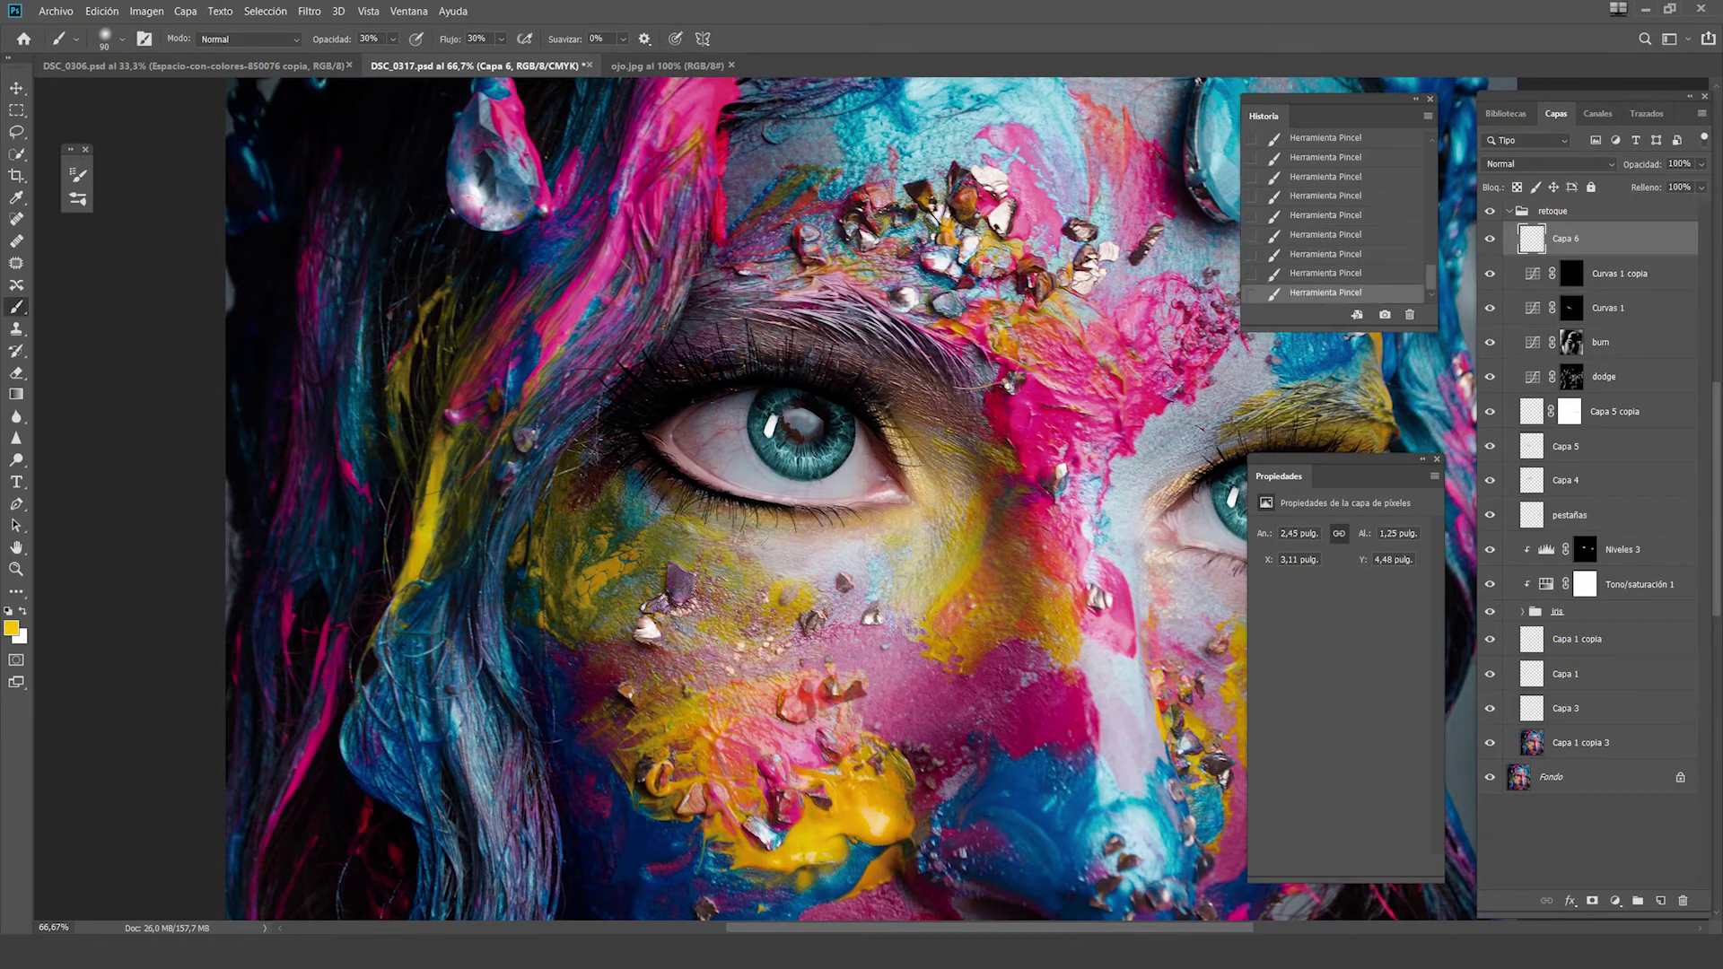
left_click_drag(780, 449, 565, 404)
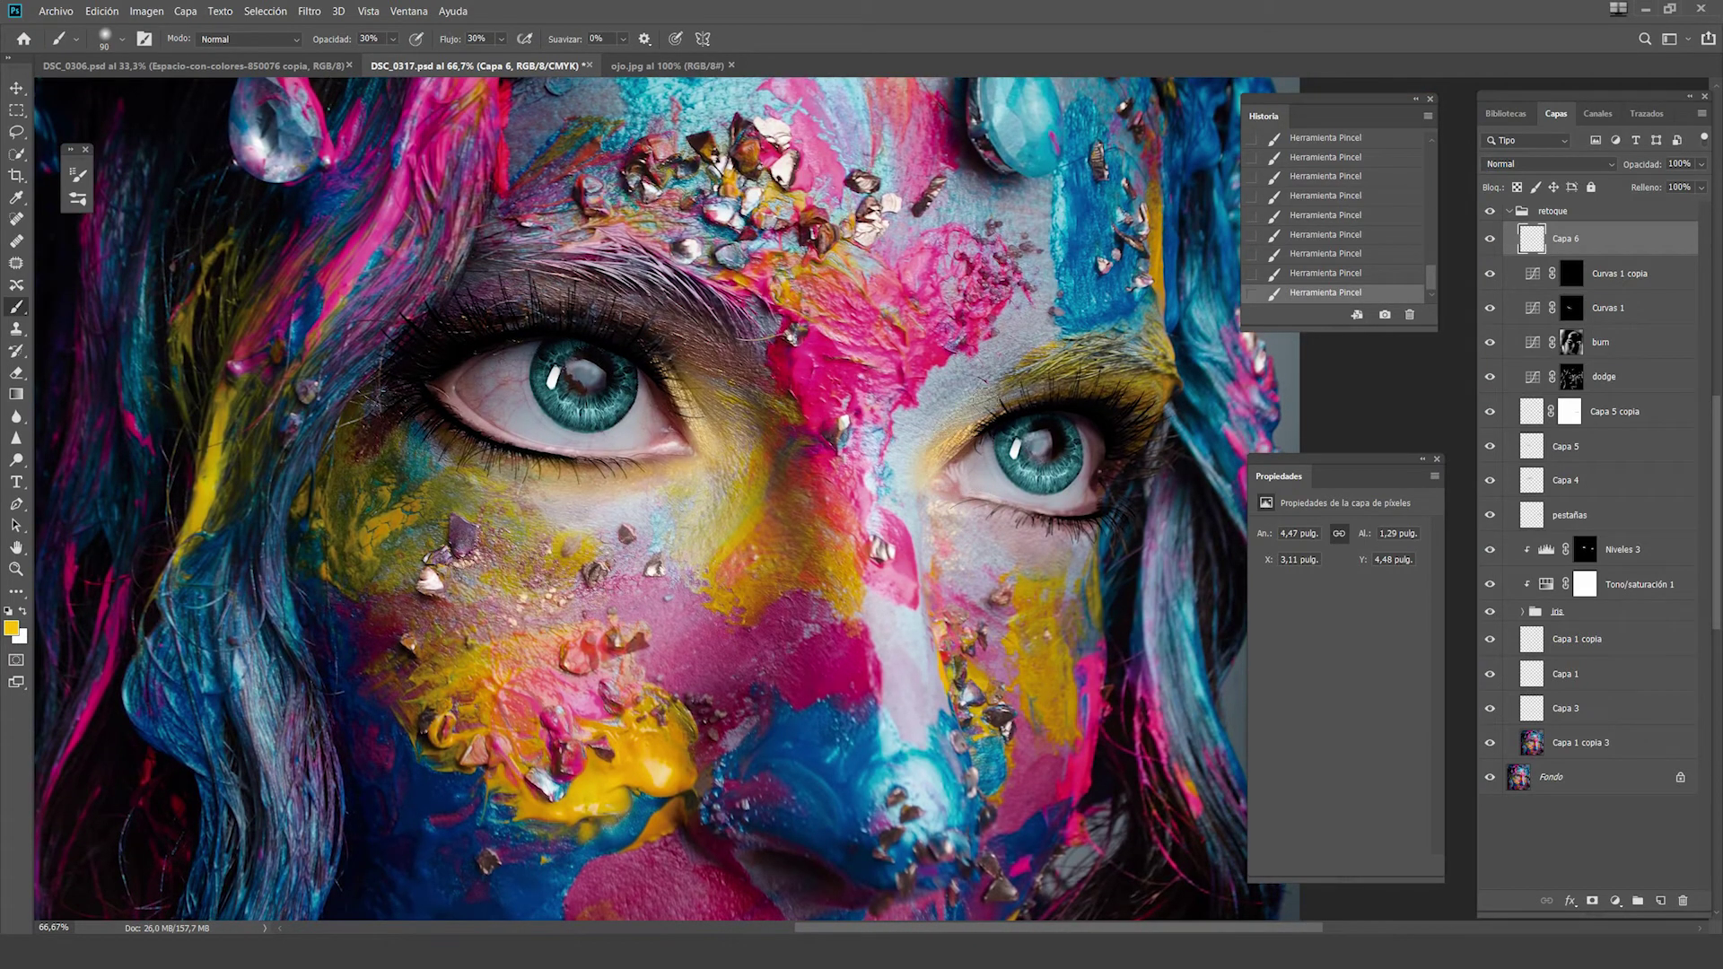
left_click_drag(994, 386, 1039, 413)
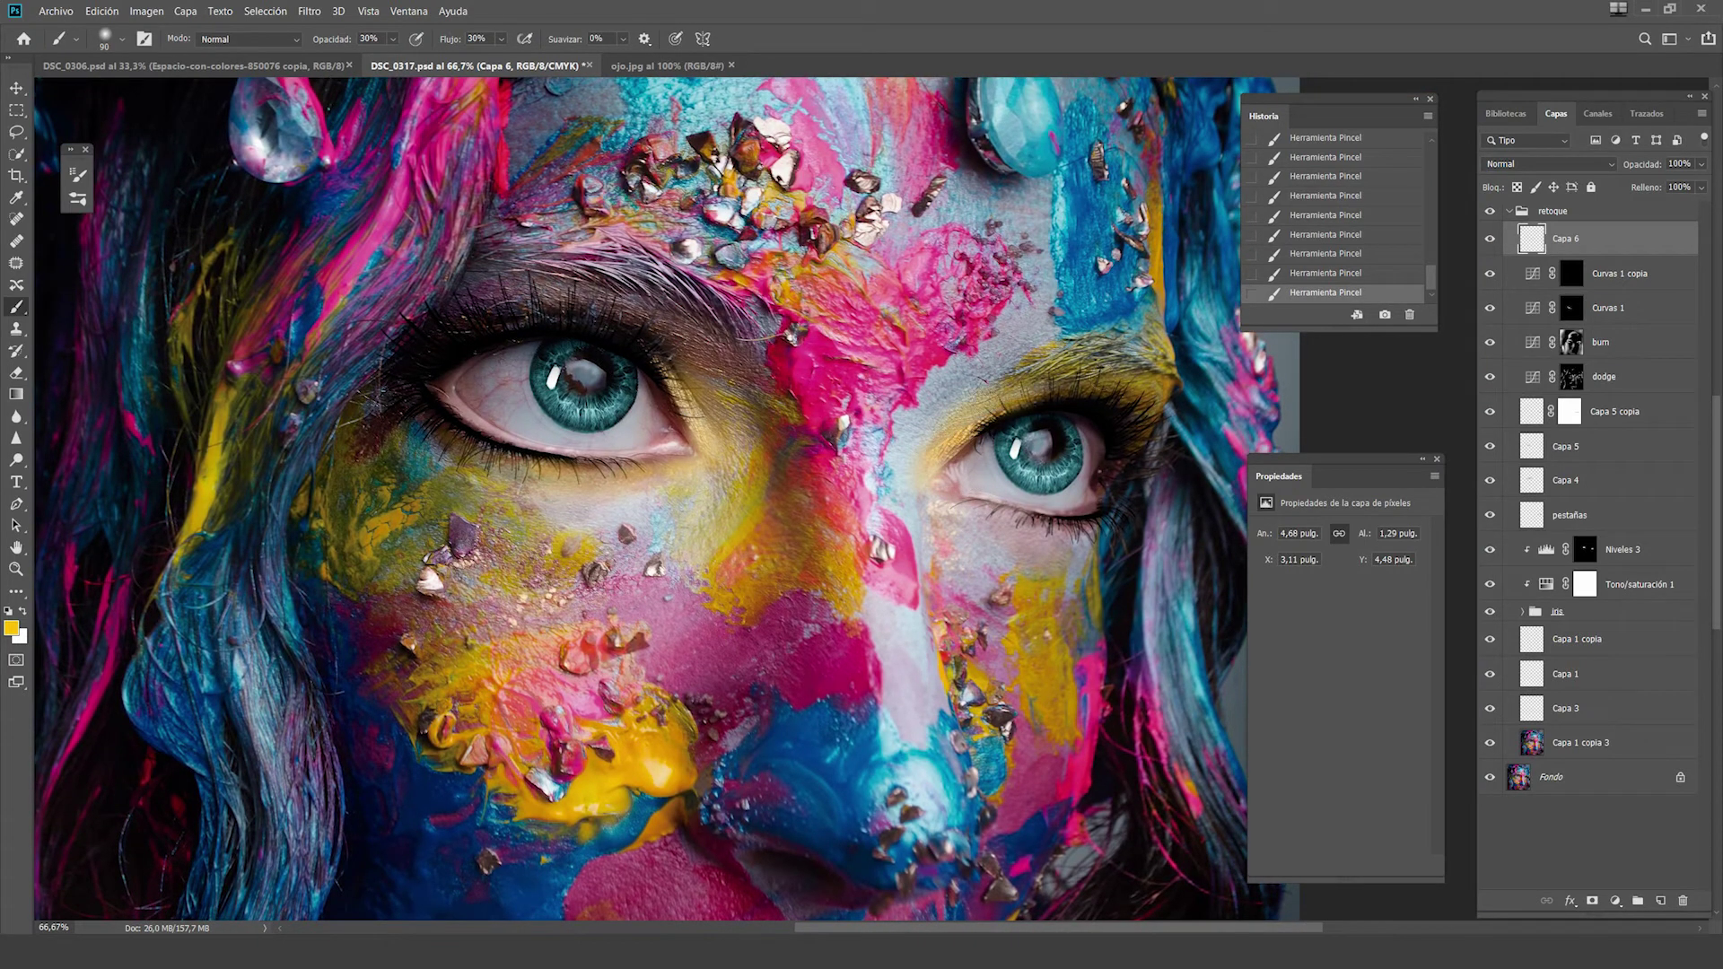
Set Capa 6's blend mode to Color and toggle it to compare the tint
left_click(1536, 164)
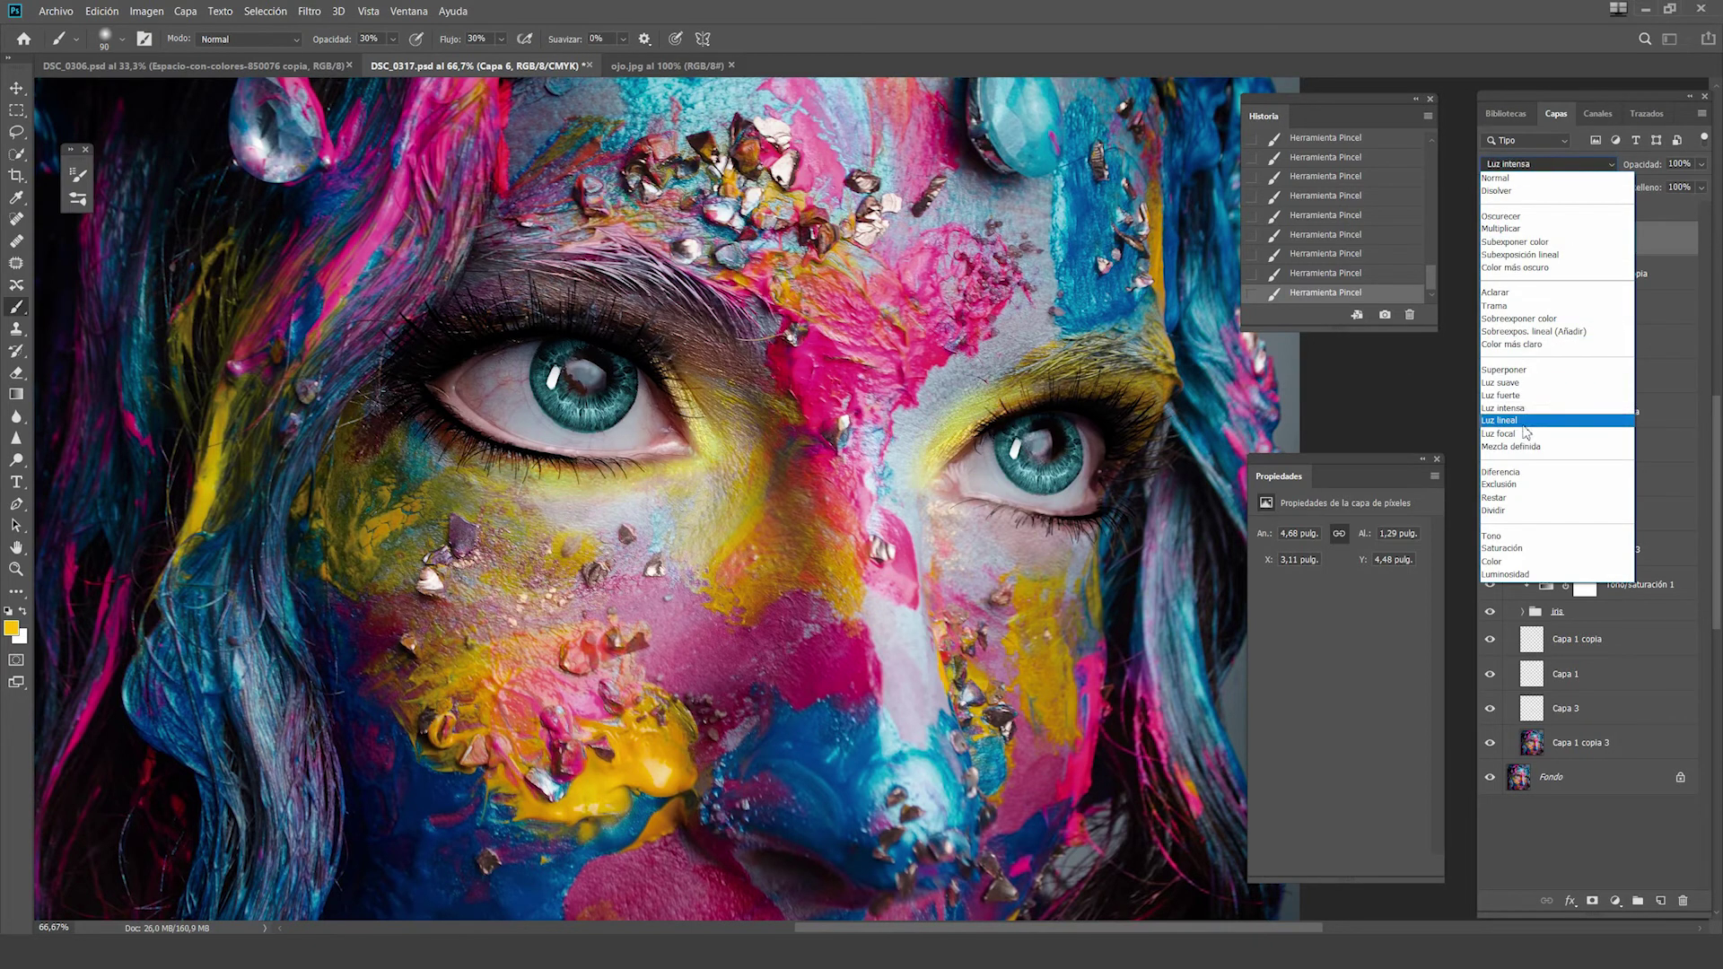
left_click(1555, 562)
left_click(1488, 239)
Dab additional yellow tint under the right eye and along the lower lashes
left_click(681, 359)
left_click(666, 345)
key("bracketleft")
left_click(704, 381)
left_click(827, 493)
left_click(1005, 391)
left_click(956, 557)
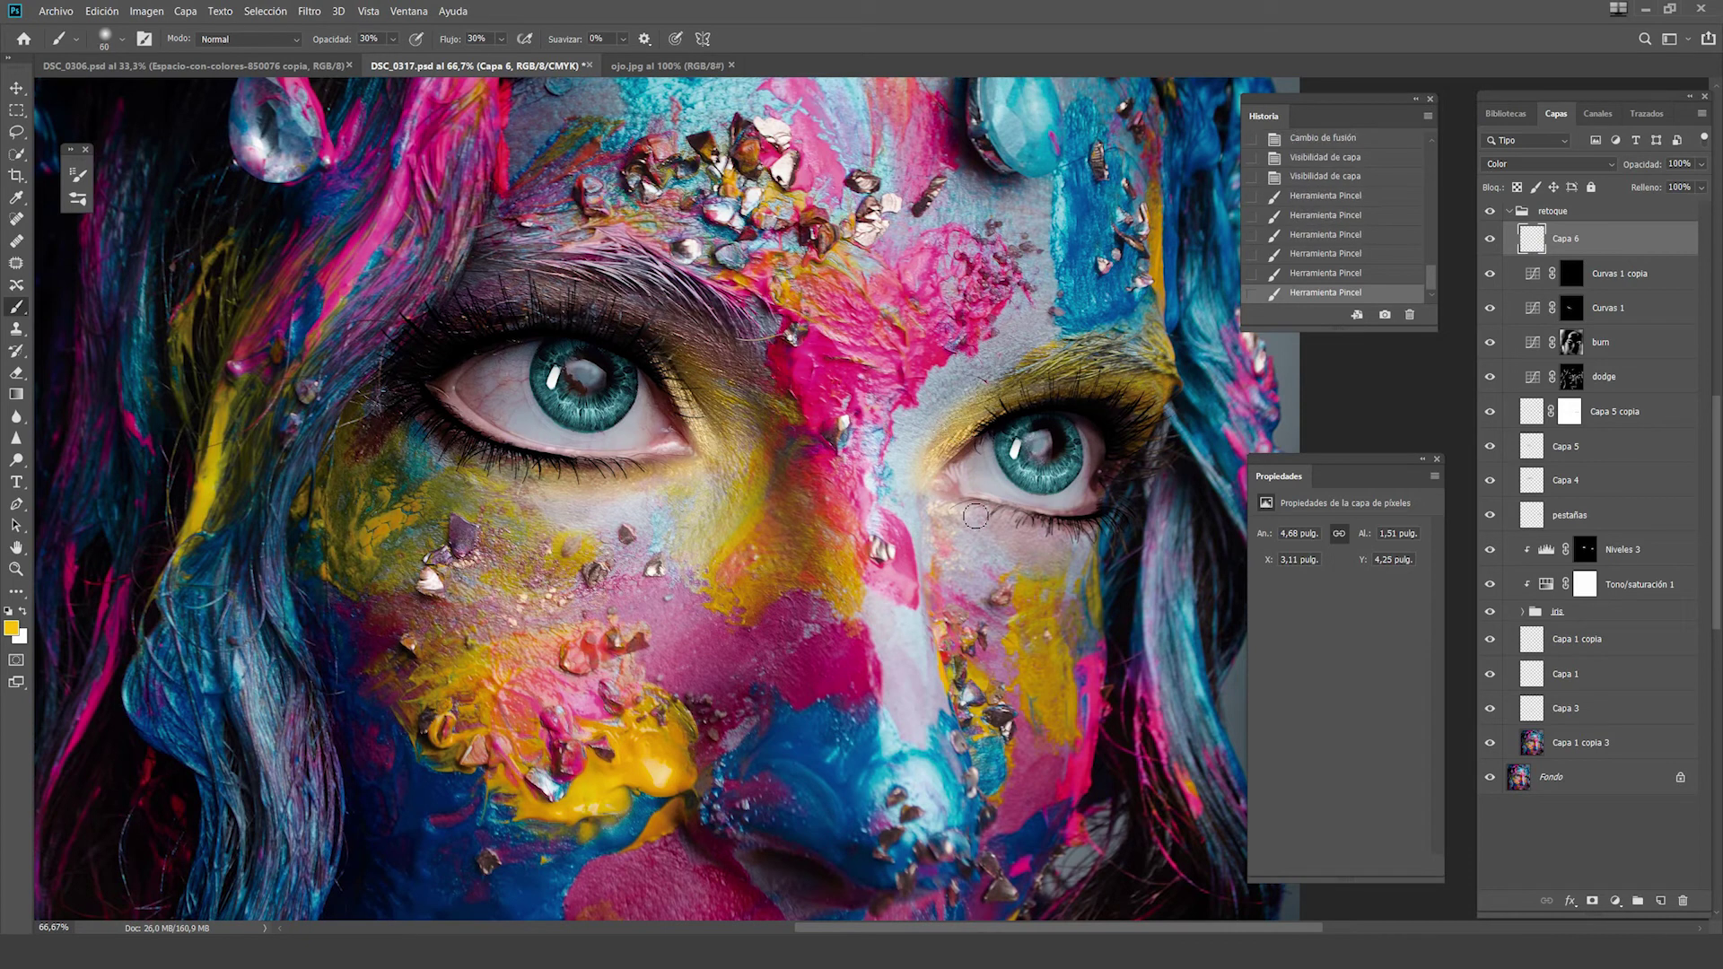
left_click(1044, 527)
left_click(1068, 540)
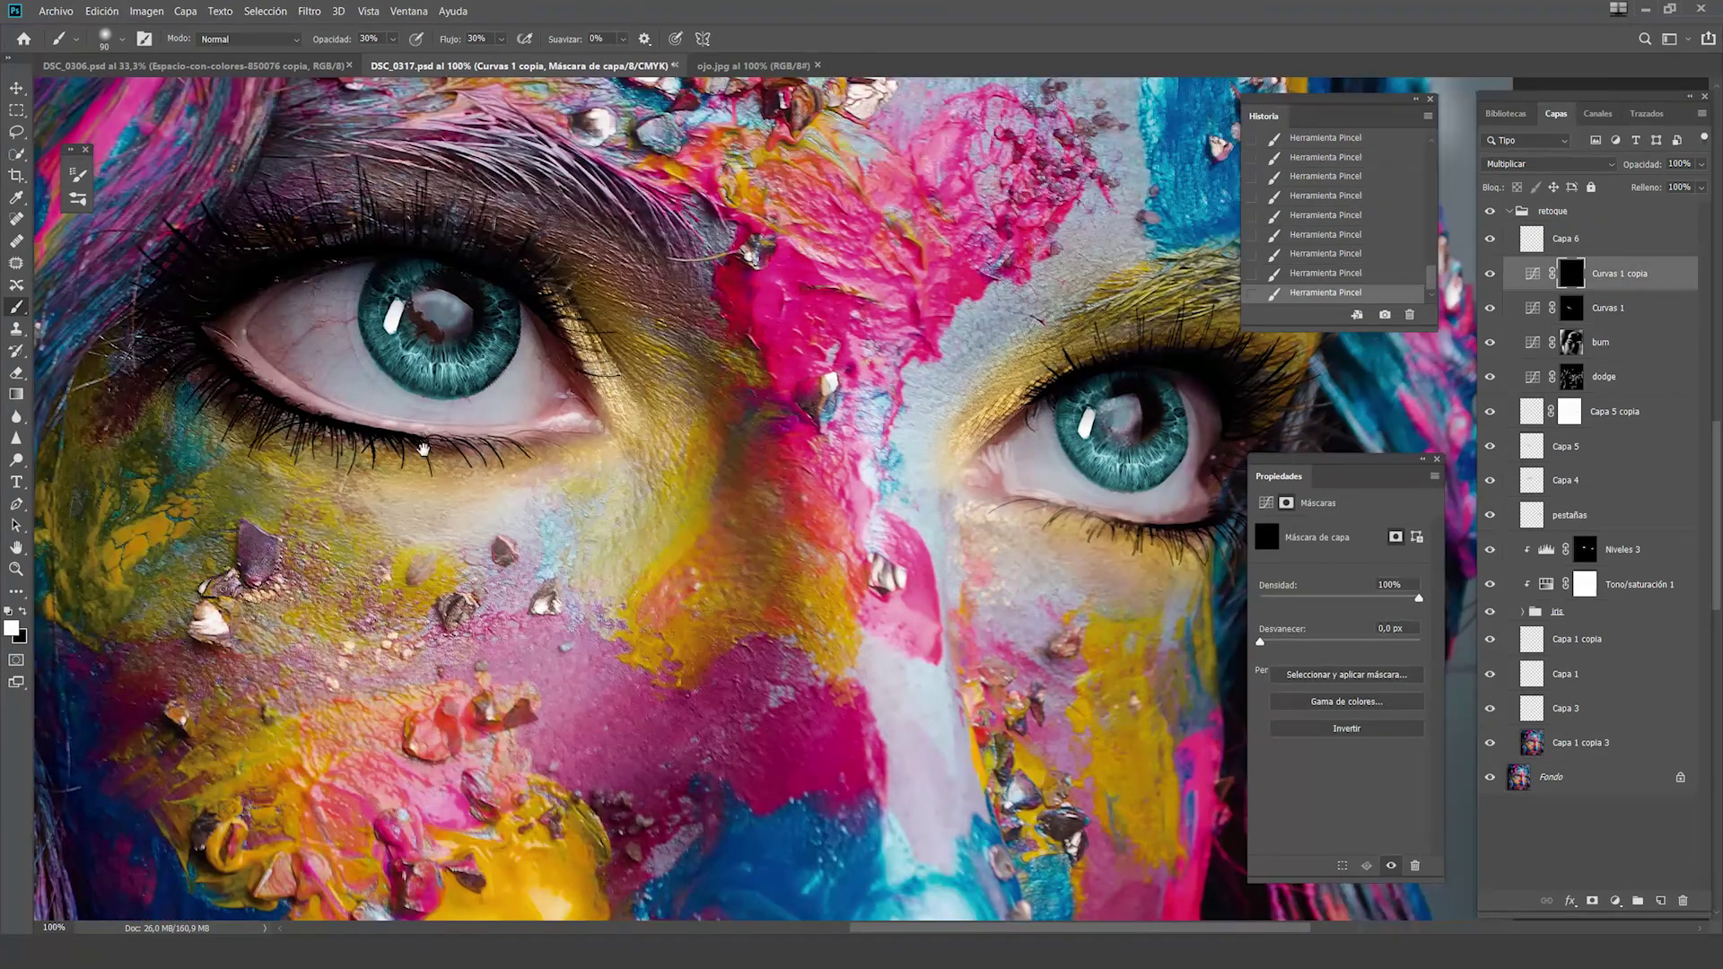
Adjust the brush to 40% opacity, 30% flow and sizes between 9 and 35
key("bracketleft")
key("bracketleft")
key("bracketleft")
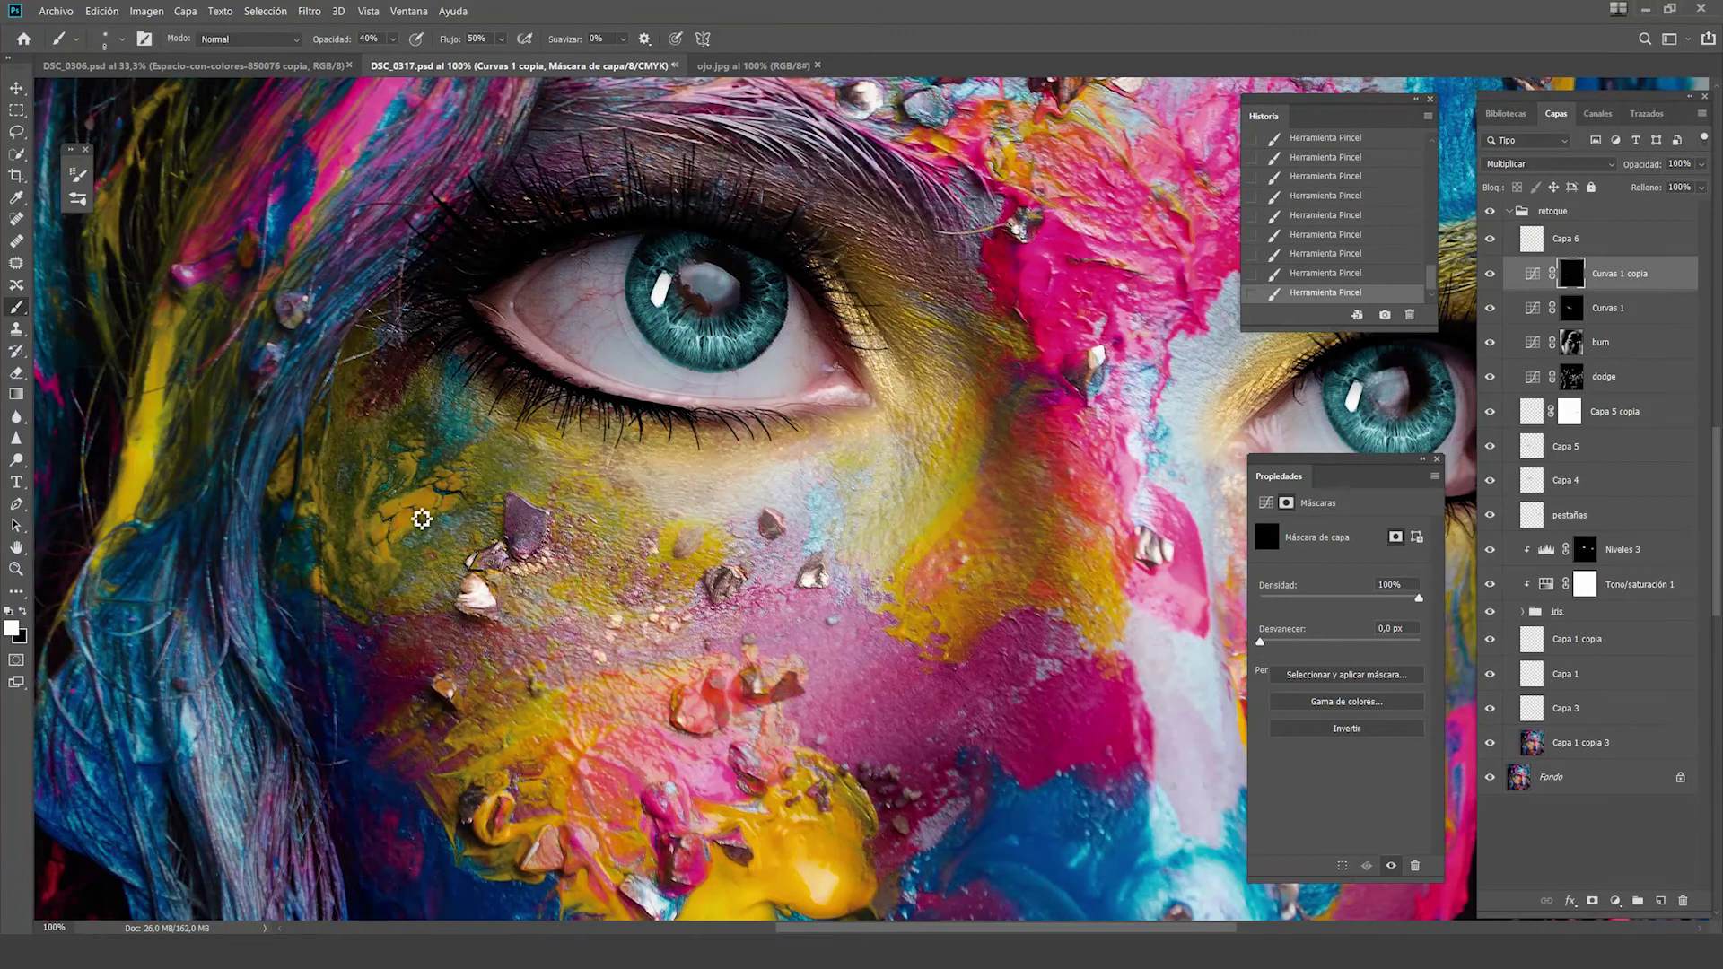
key("4")
key("shift+5")
key("bracketright")
key("bracketright")
key("bracketright")
key("shift+3")
key("bracketleft")
key("bracketleft")
key("bracketleft")
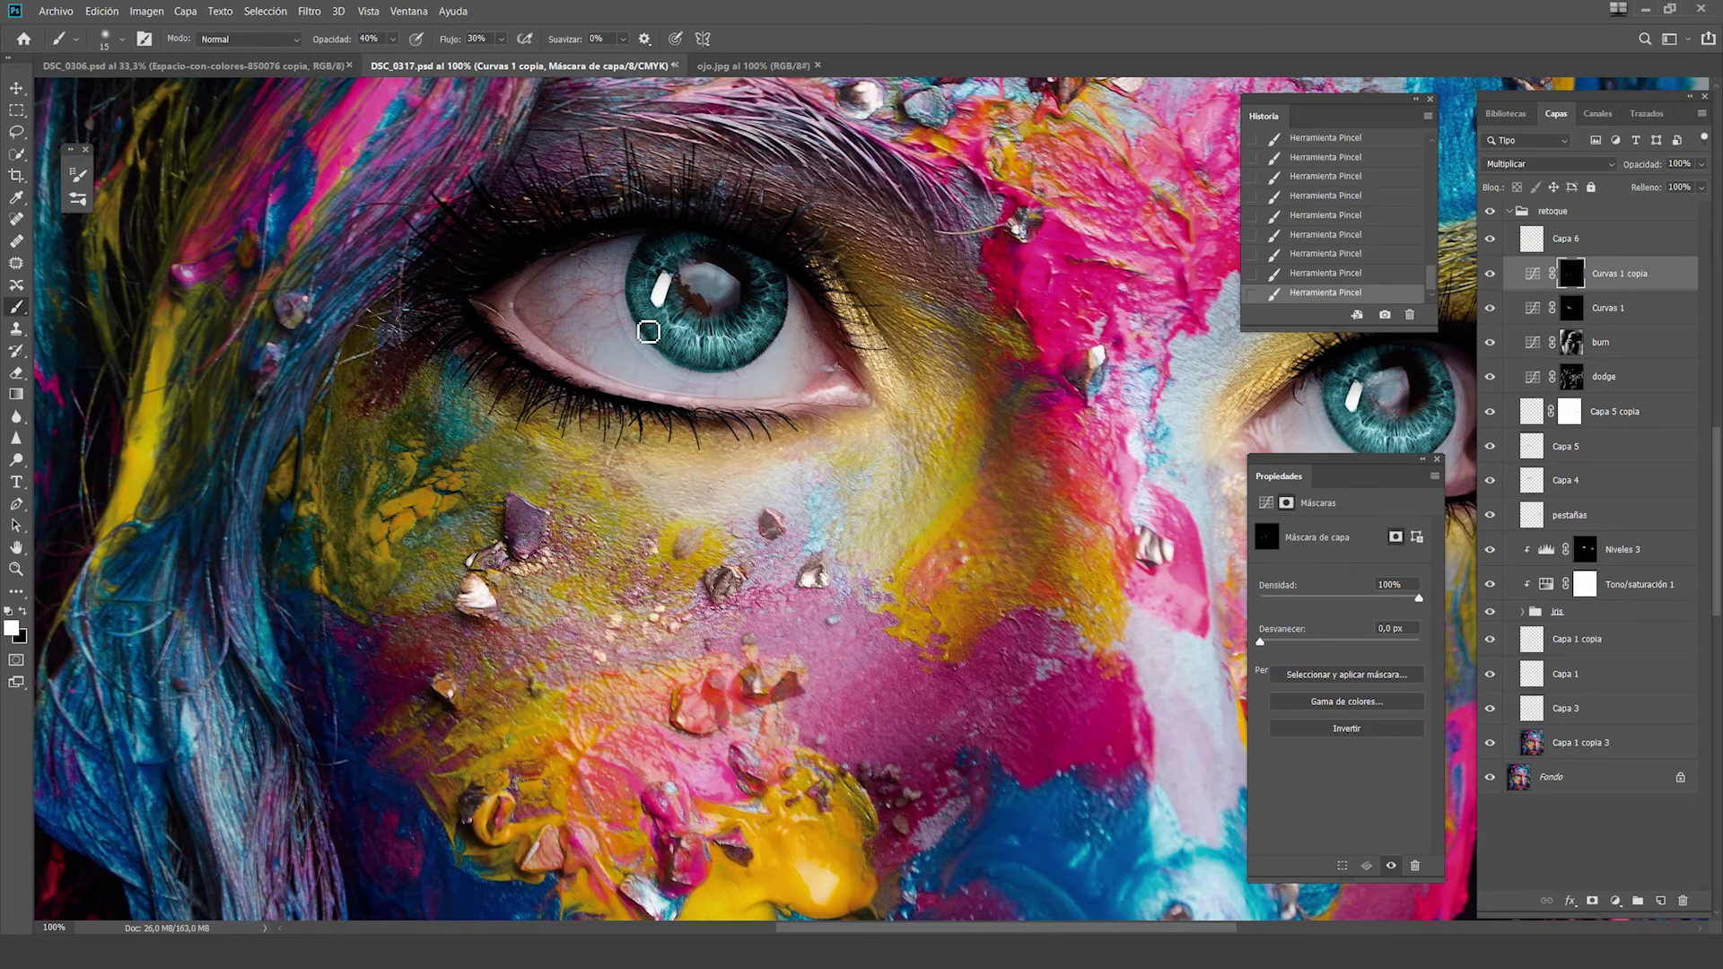
key("bracketright")
key("bracketleft")
key("bracketleft")
key("bracketleft")
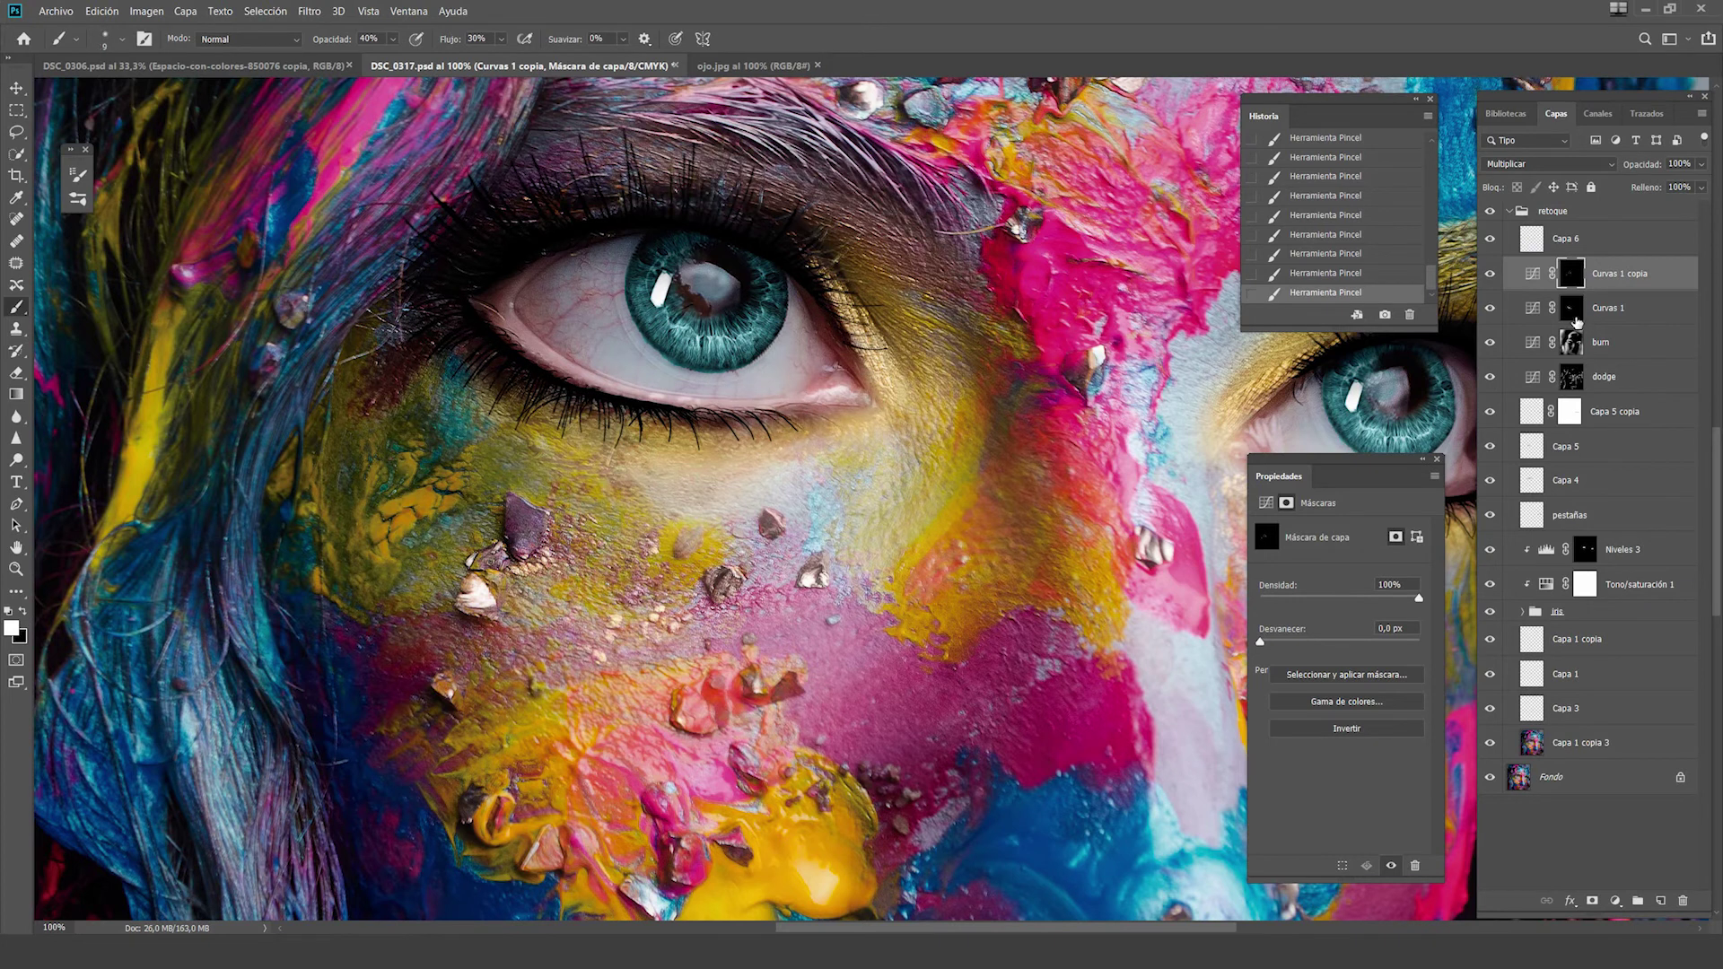
Switch between the Curvas 1 layers at 90% opacity, then bring up DSC_0306 fitted to the window
key("alt+bracketleft")
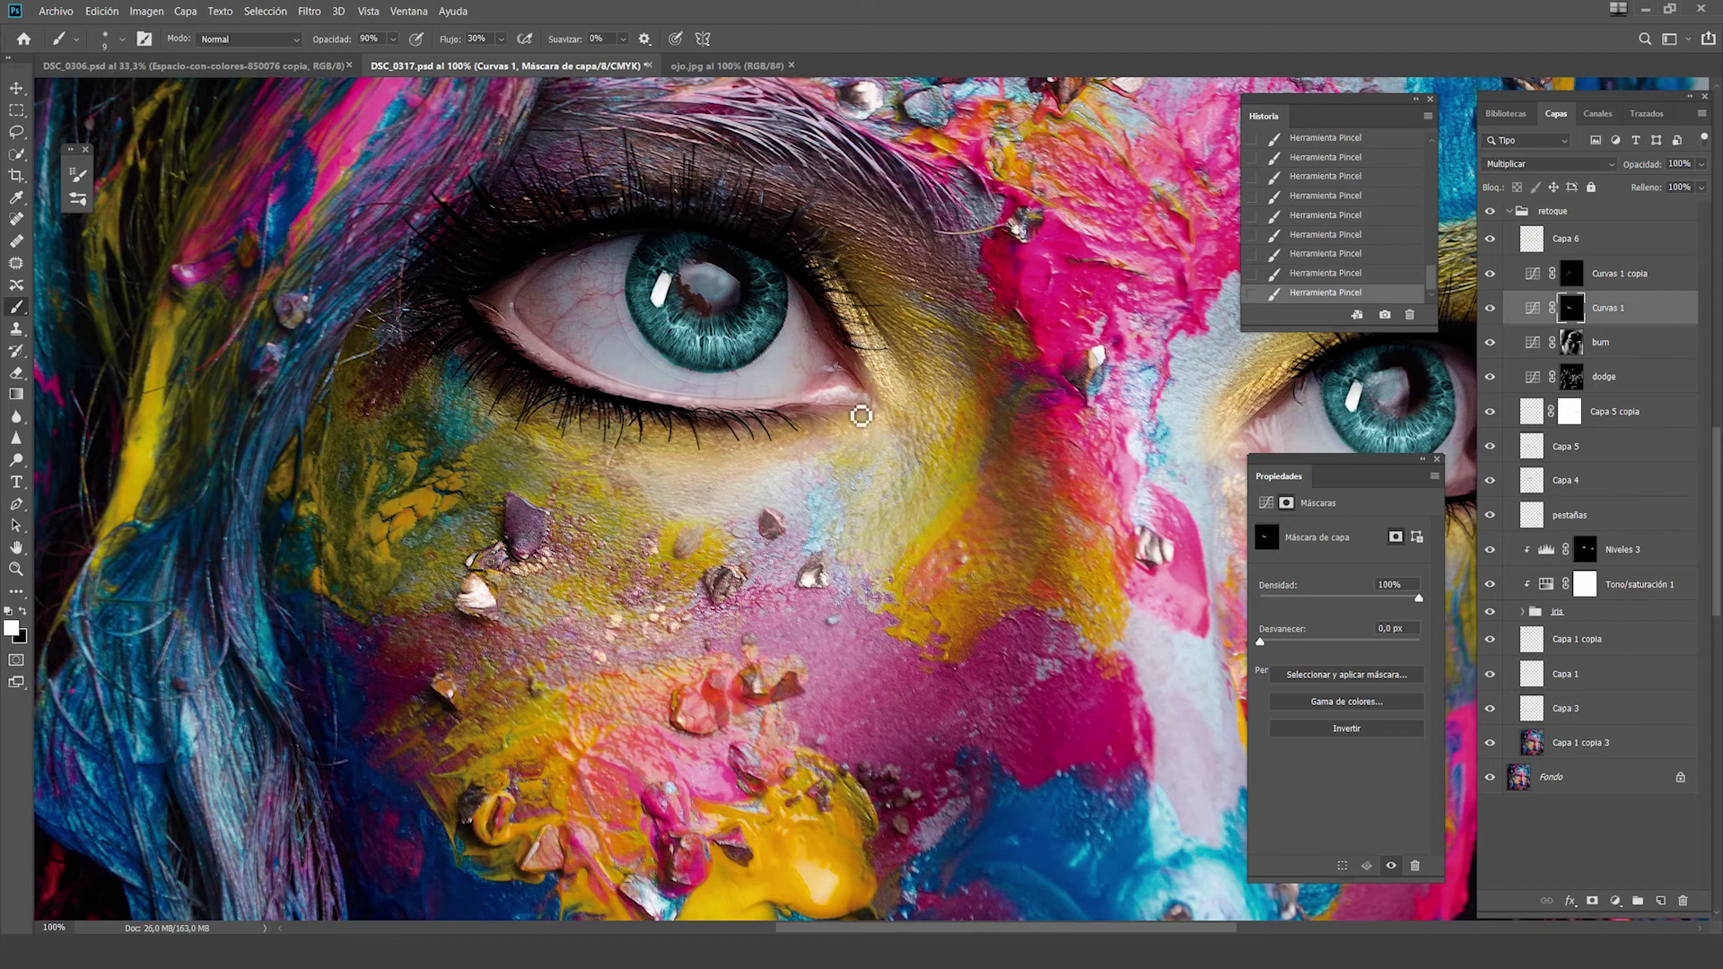
key("alt+bracketright")
key("9")
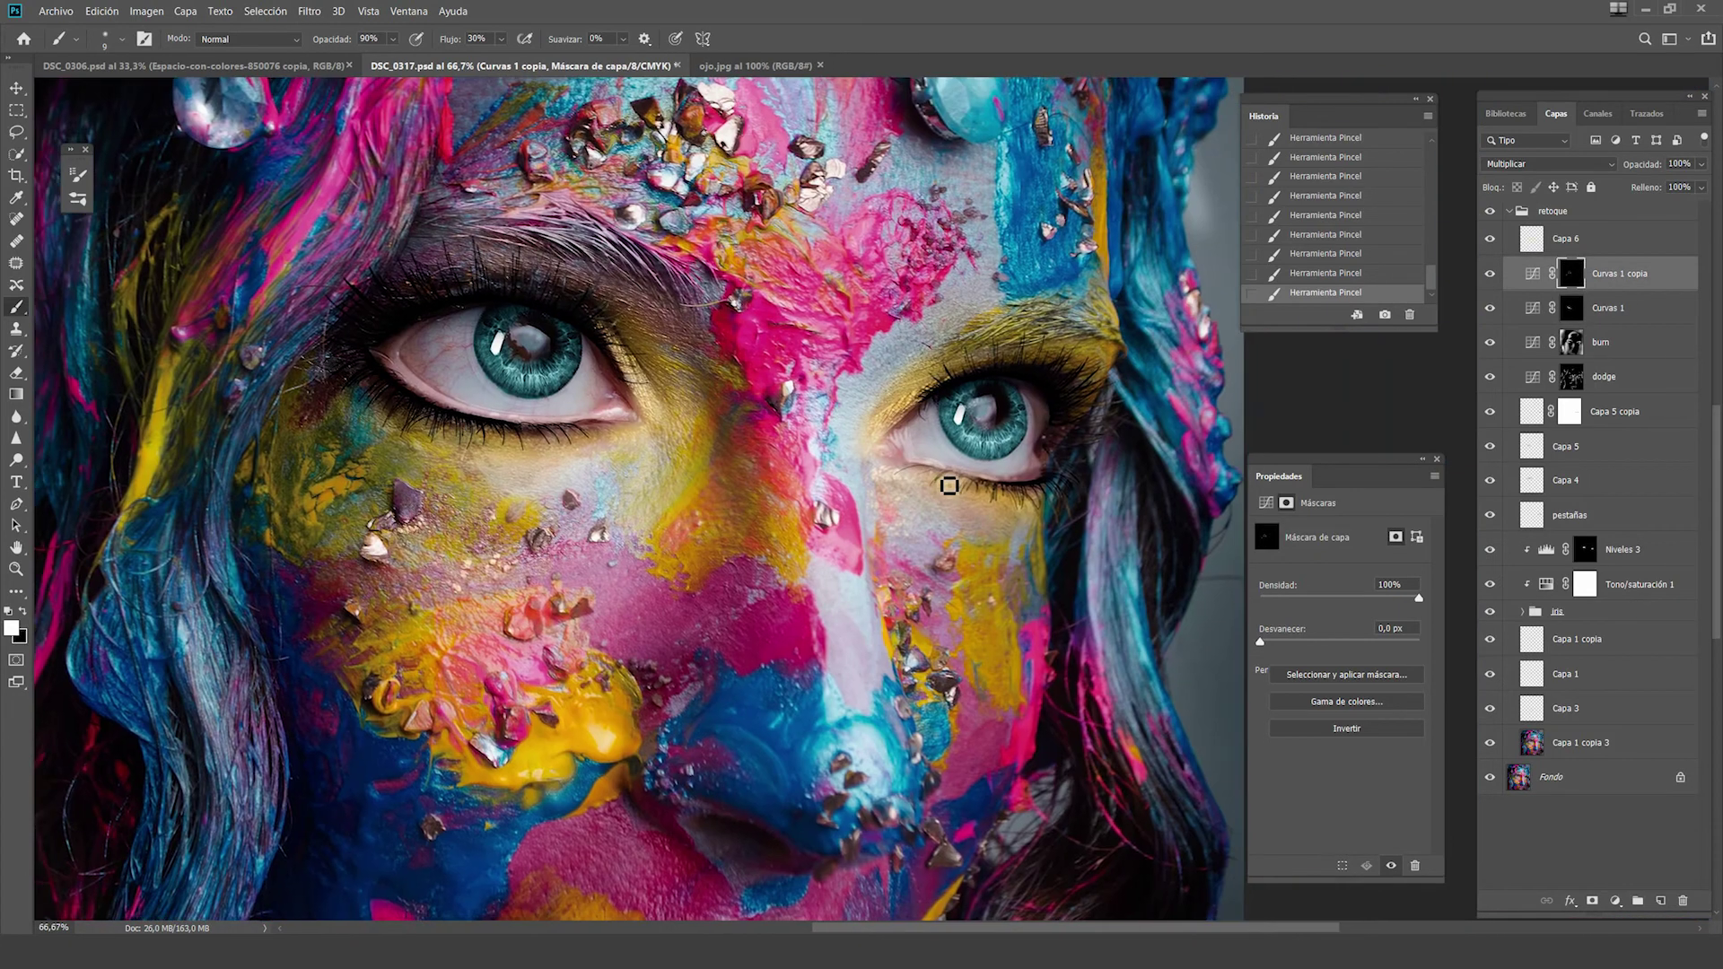
key("ctrl+0")
left_click(193, 65)
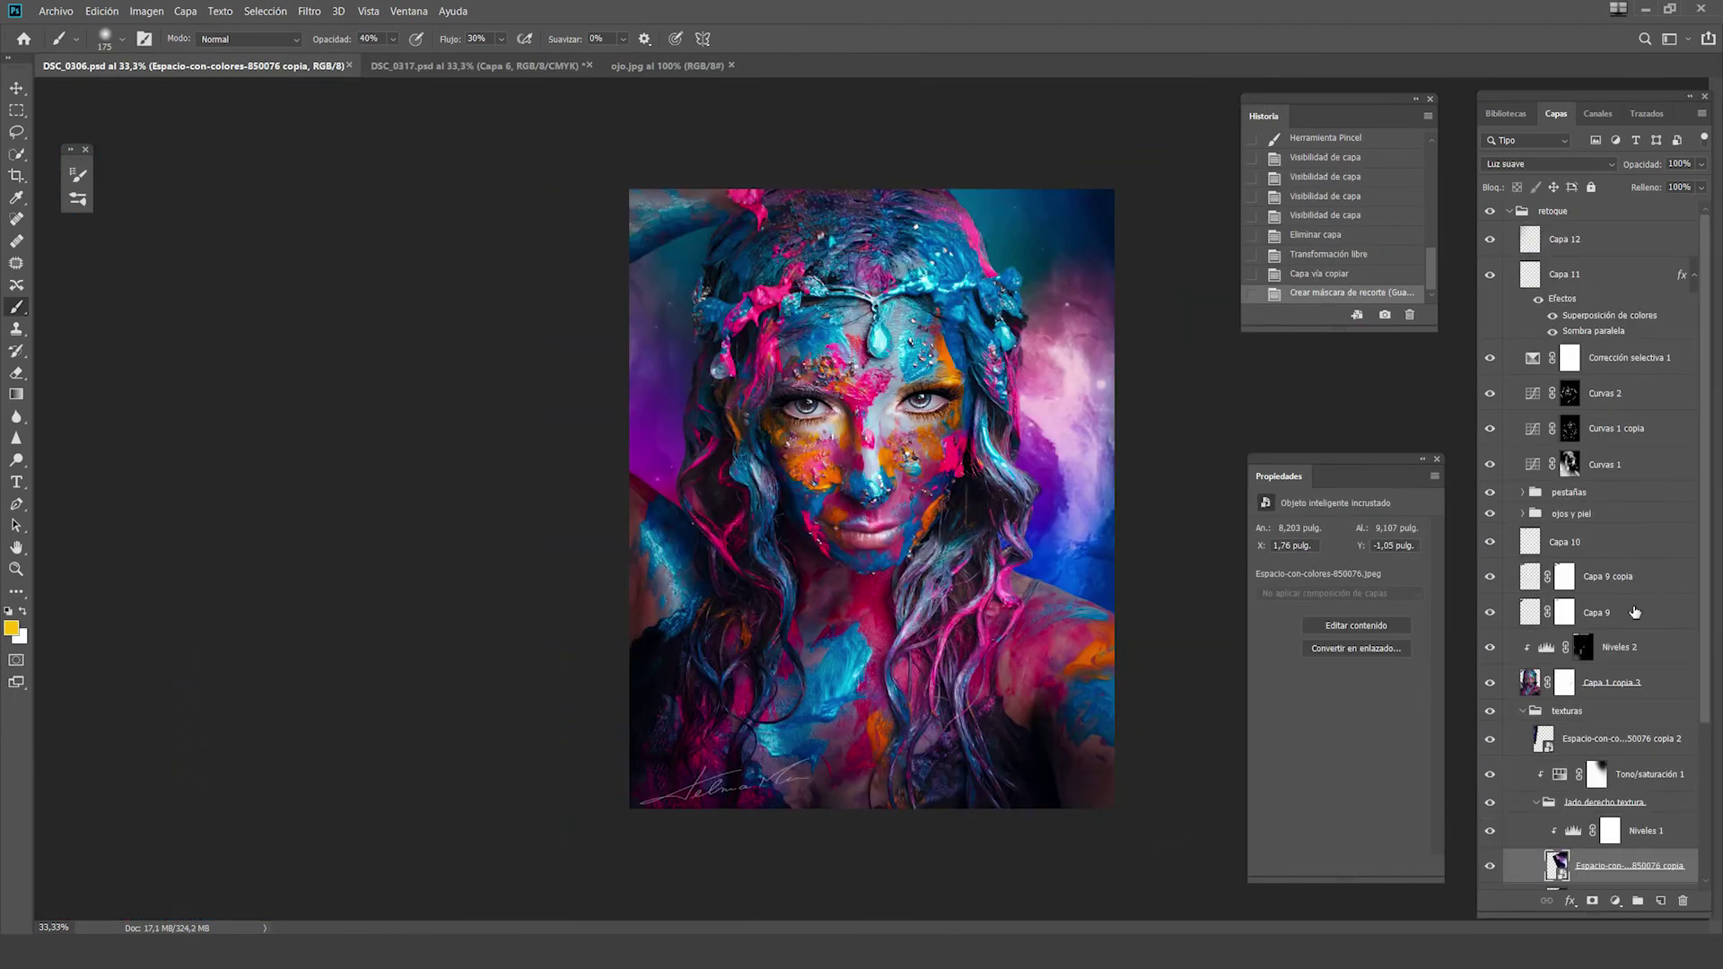
Copy Corrección selectiva 1 and signature layer Capa 11 from DSC_0306 into DSC_0317
key("ctrl+plus")
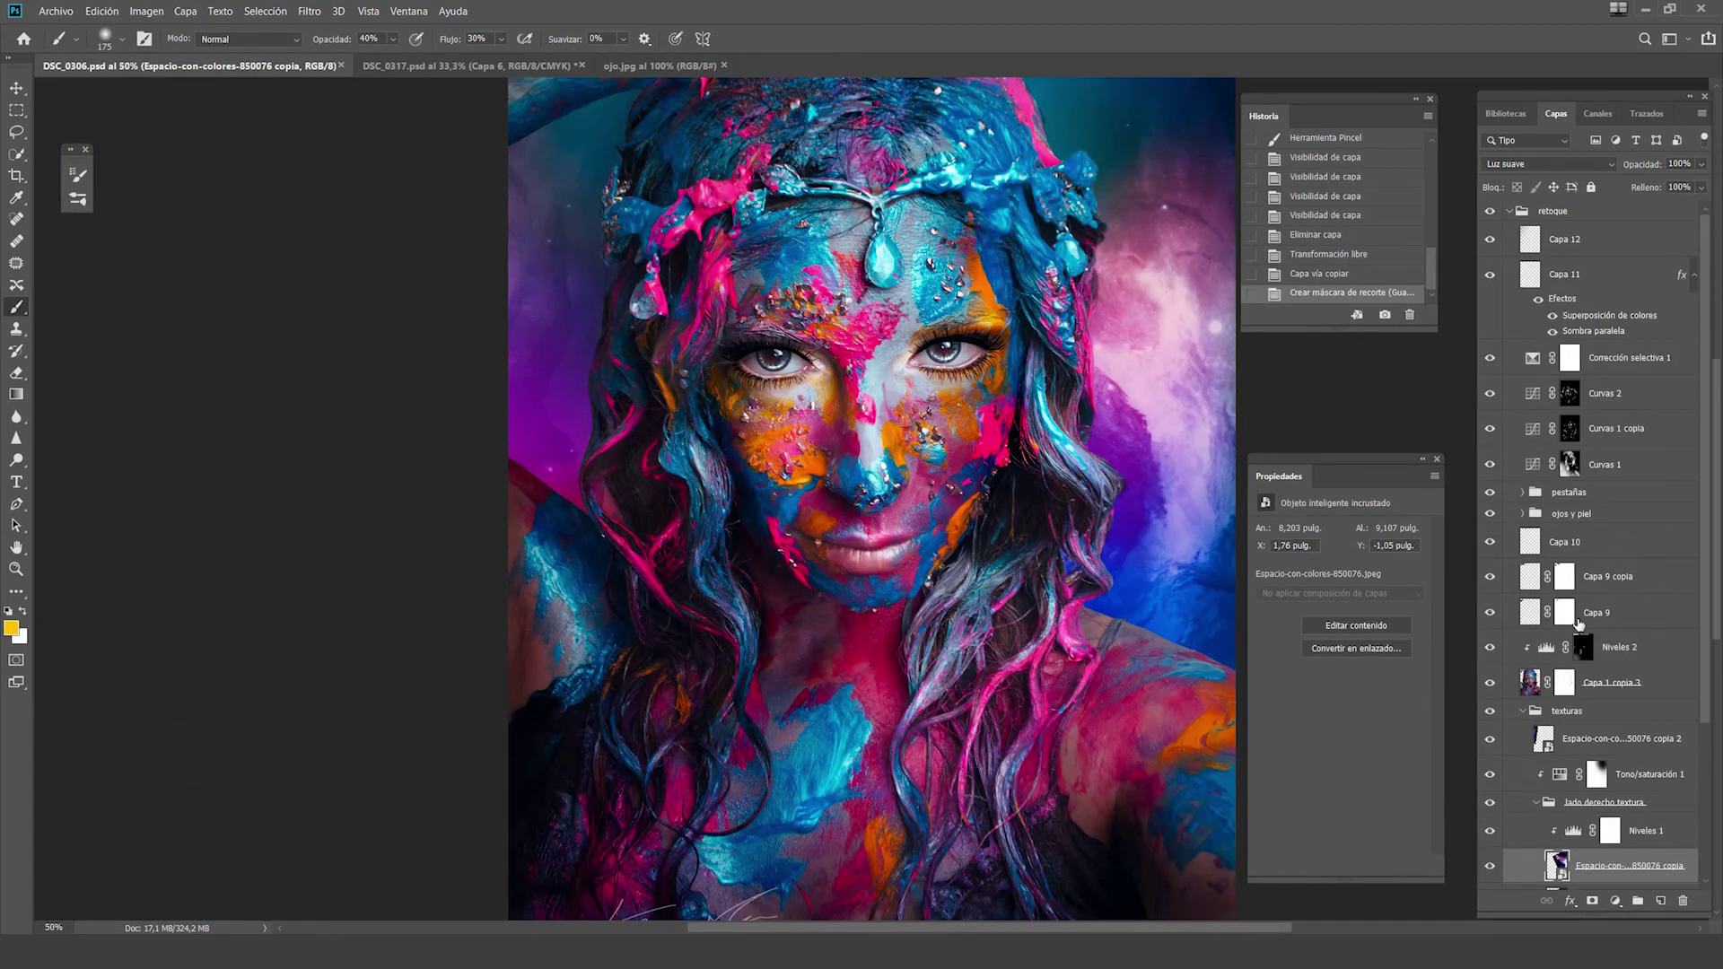
left_click(1598, 360)
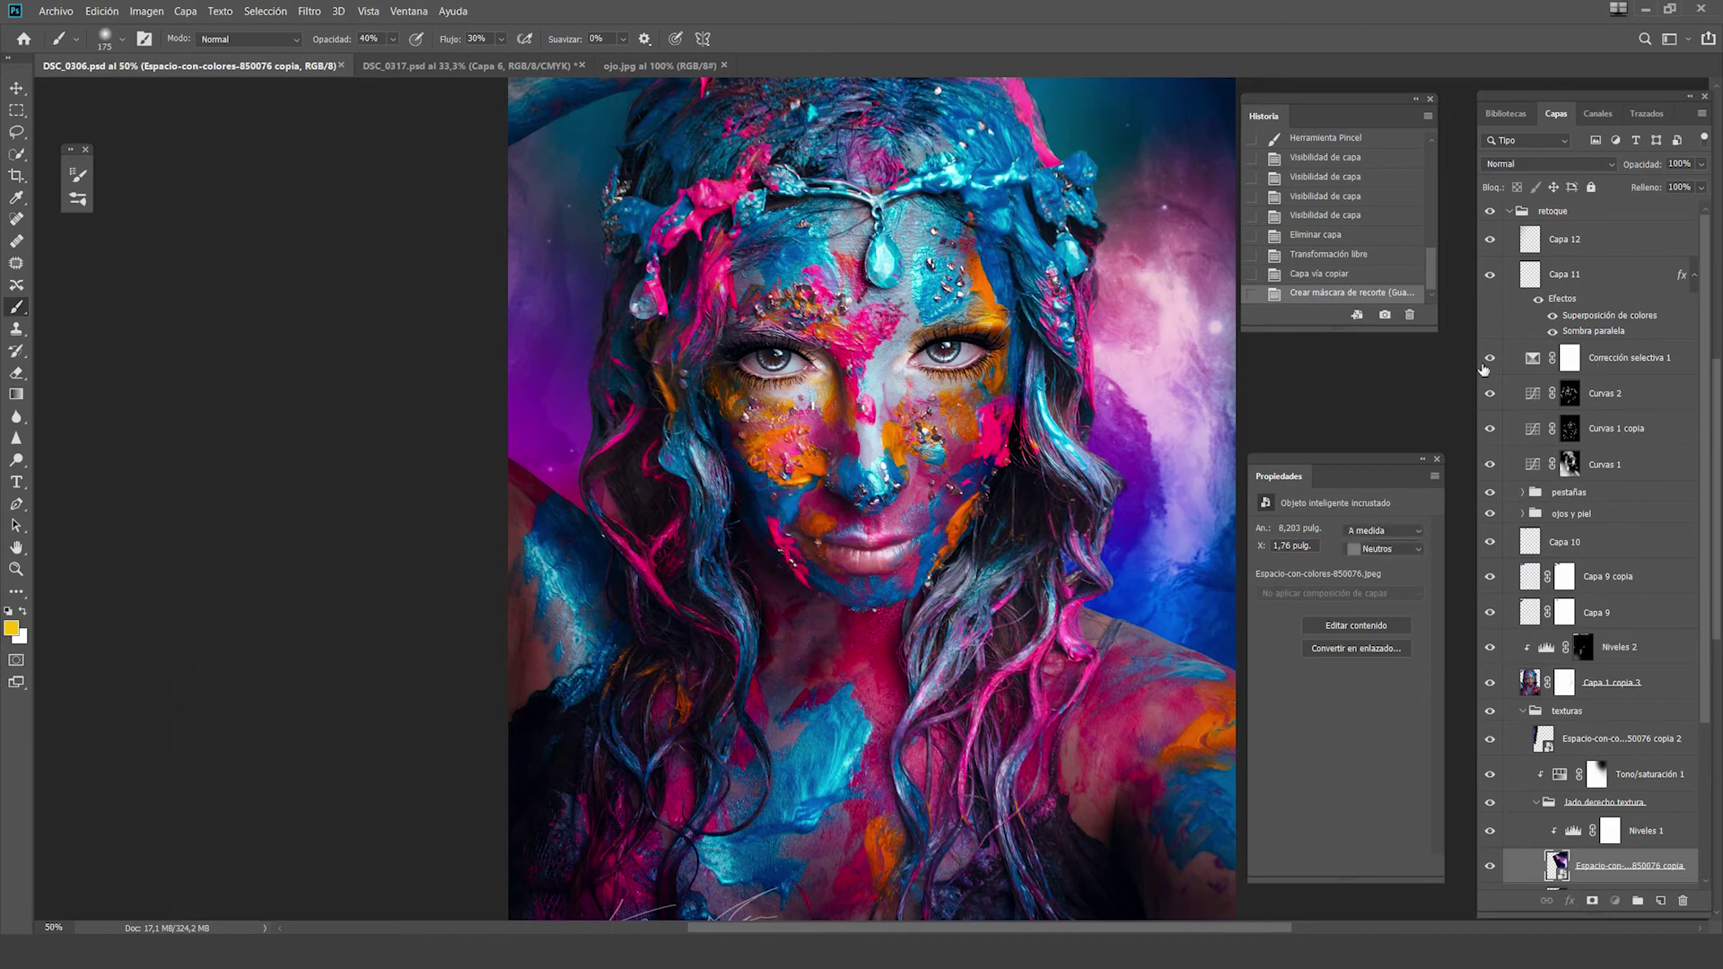
left_click(1489, 357)
left_click(1489, 357)
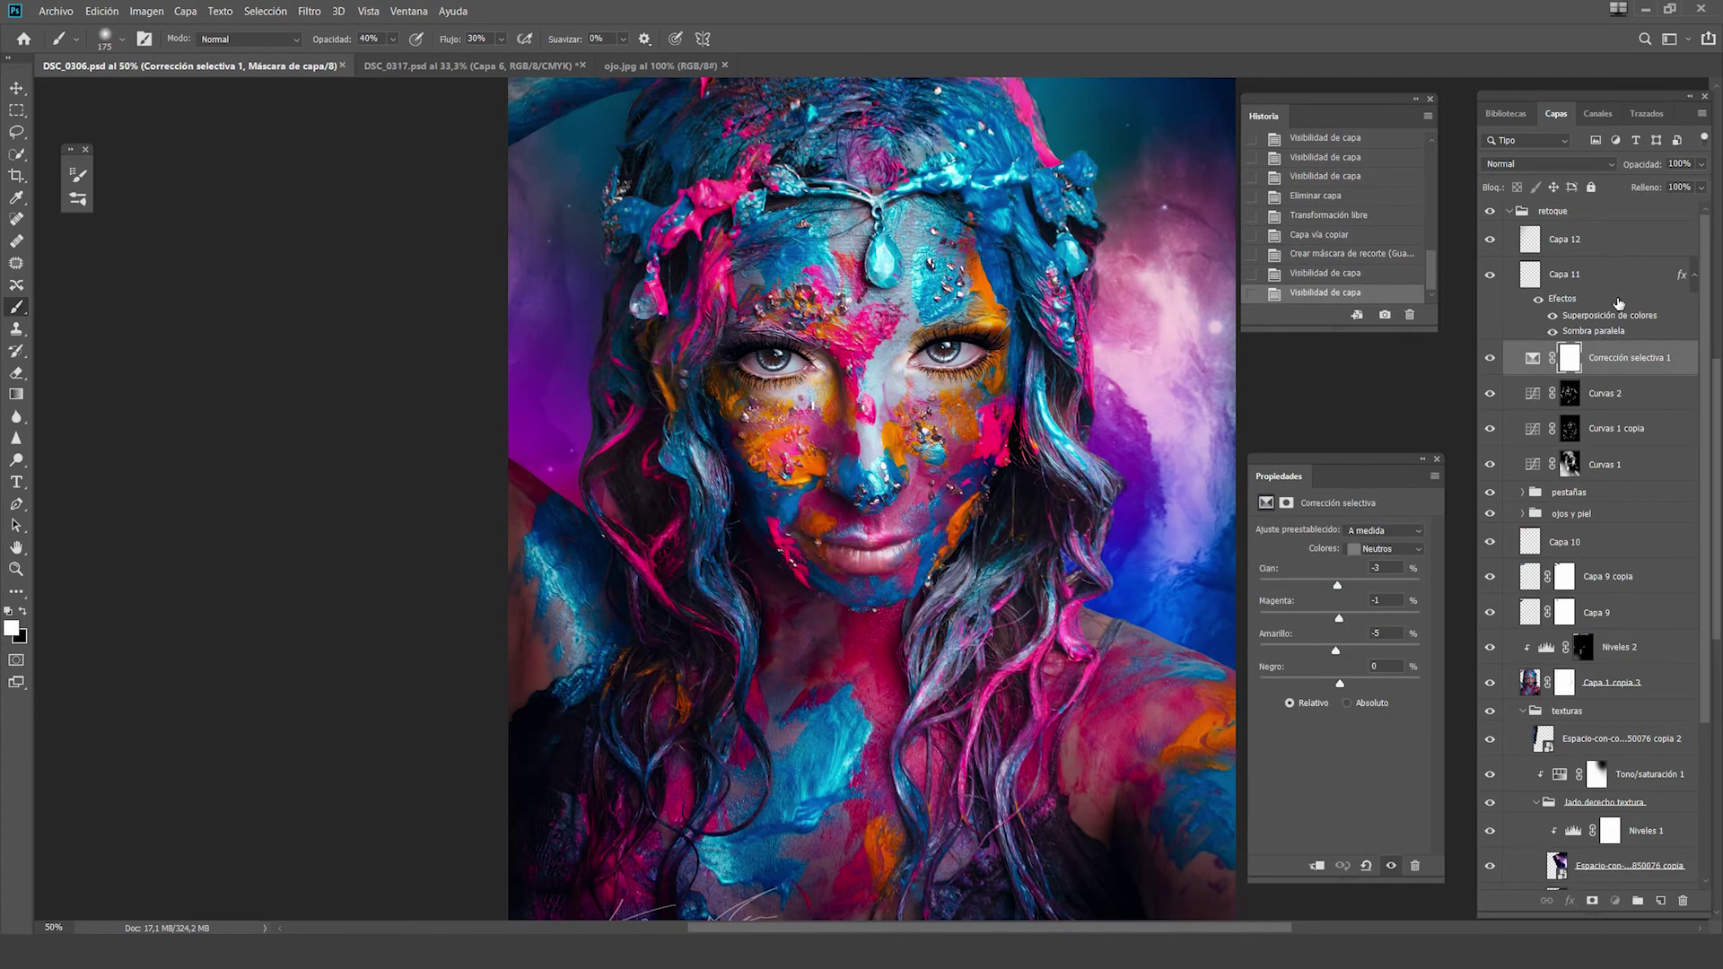
left_click(1583, 270)
mouse_move(1482, 268)
left_mouse_down()
mouse_move(576, 133)
mouse_move(592, 153)
left_mouse_up()
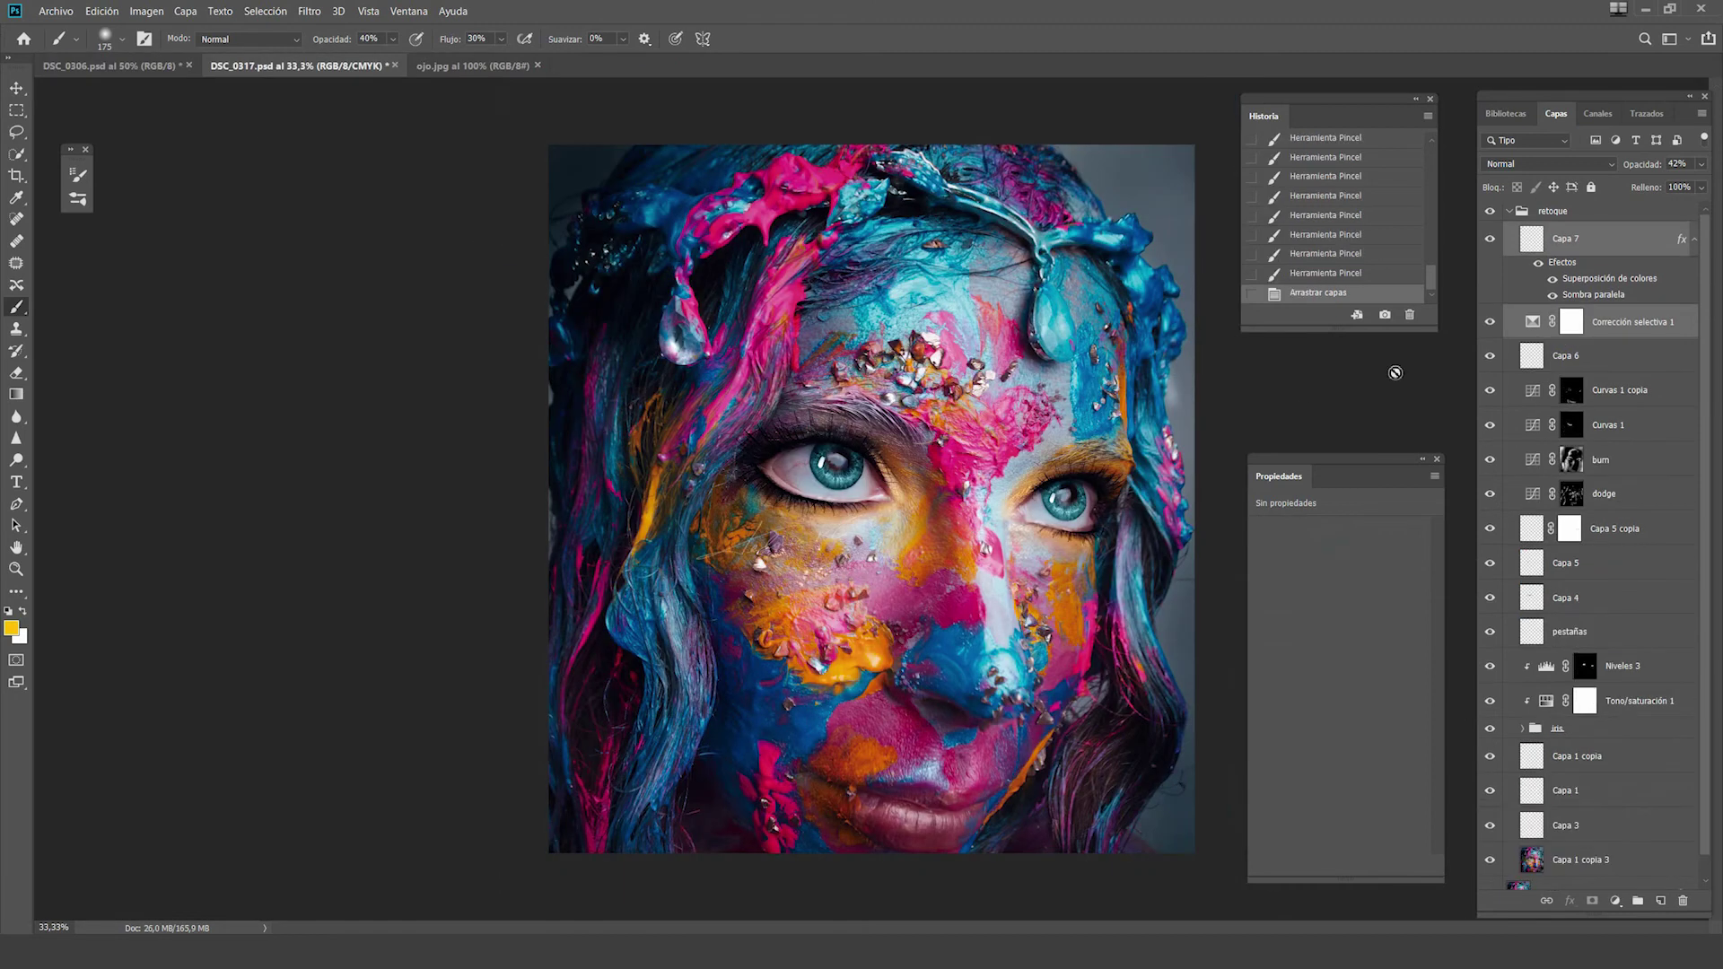
Move the copied signature layer Capa 7 to the portrait's bottom-left
left_click(1548, 248)
key("ctrl+t")
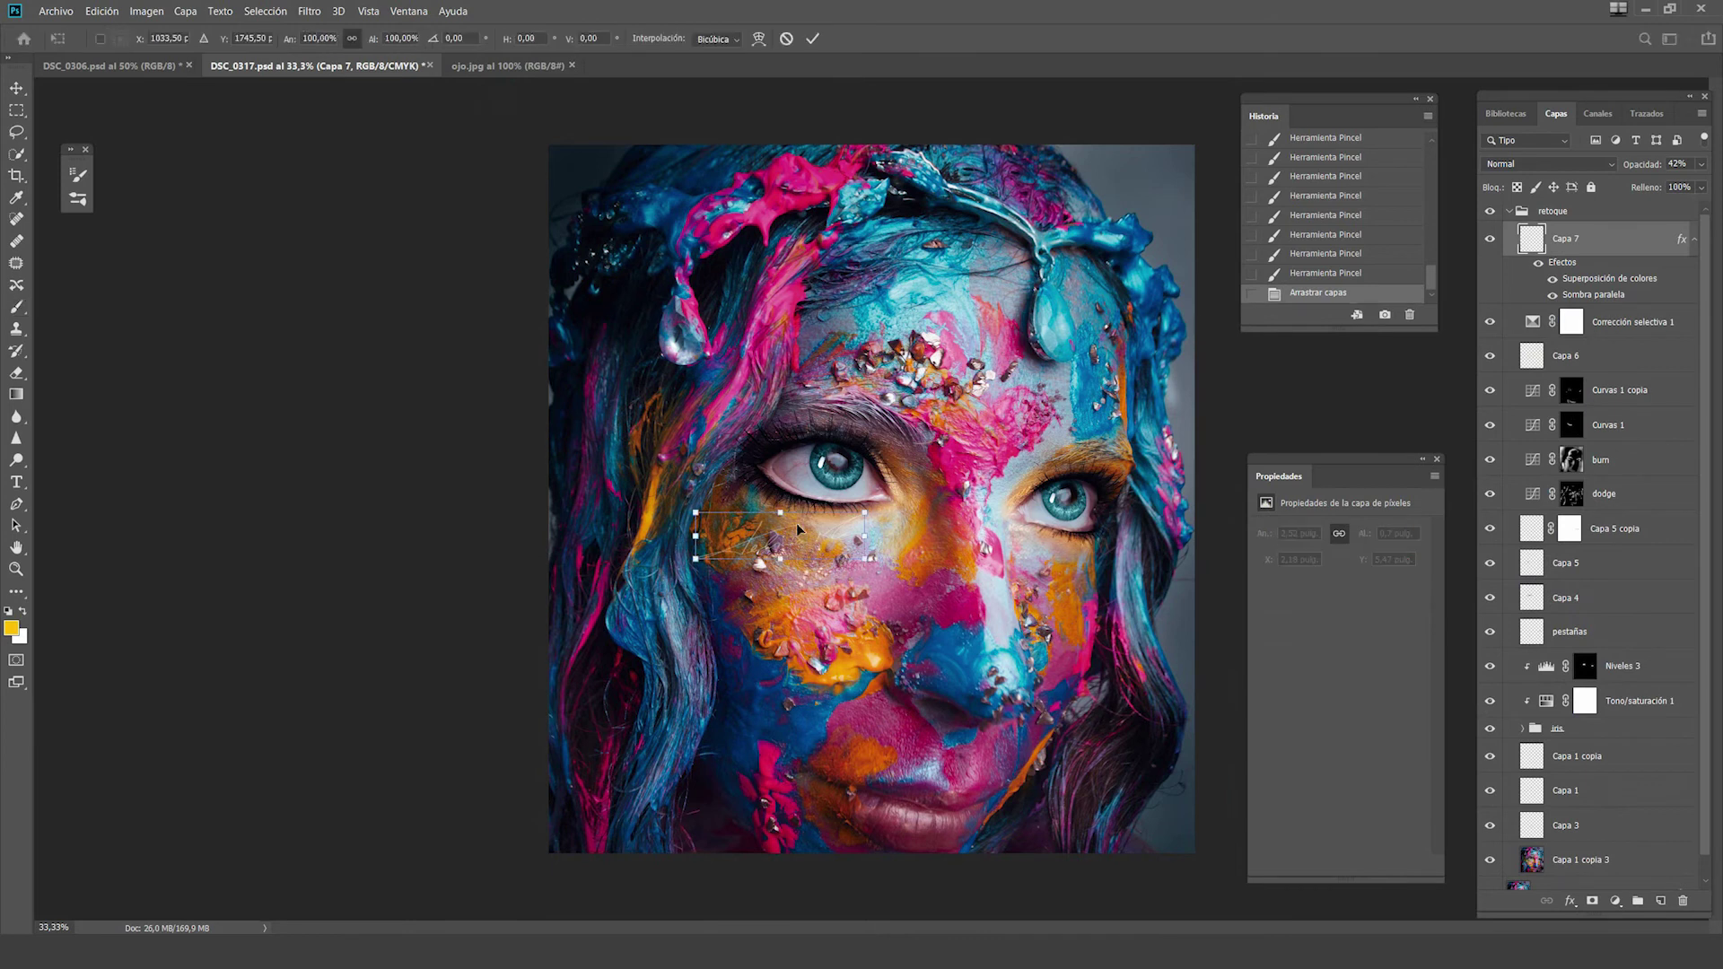
mouse_move(813, 545)
left_mouse_down()
mouse_move(683, 823)
mouse_move(697, 838)
mouse_move(814, 812)
left_mouse_up()
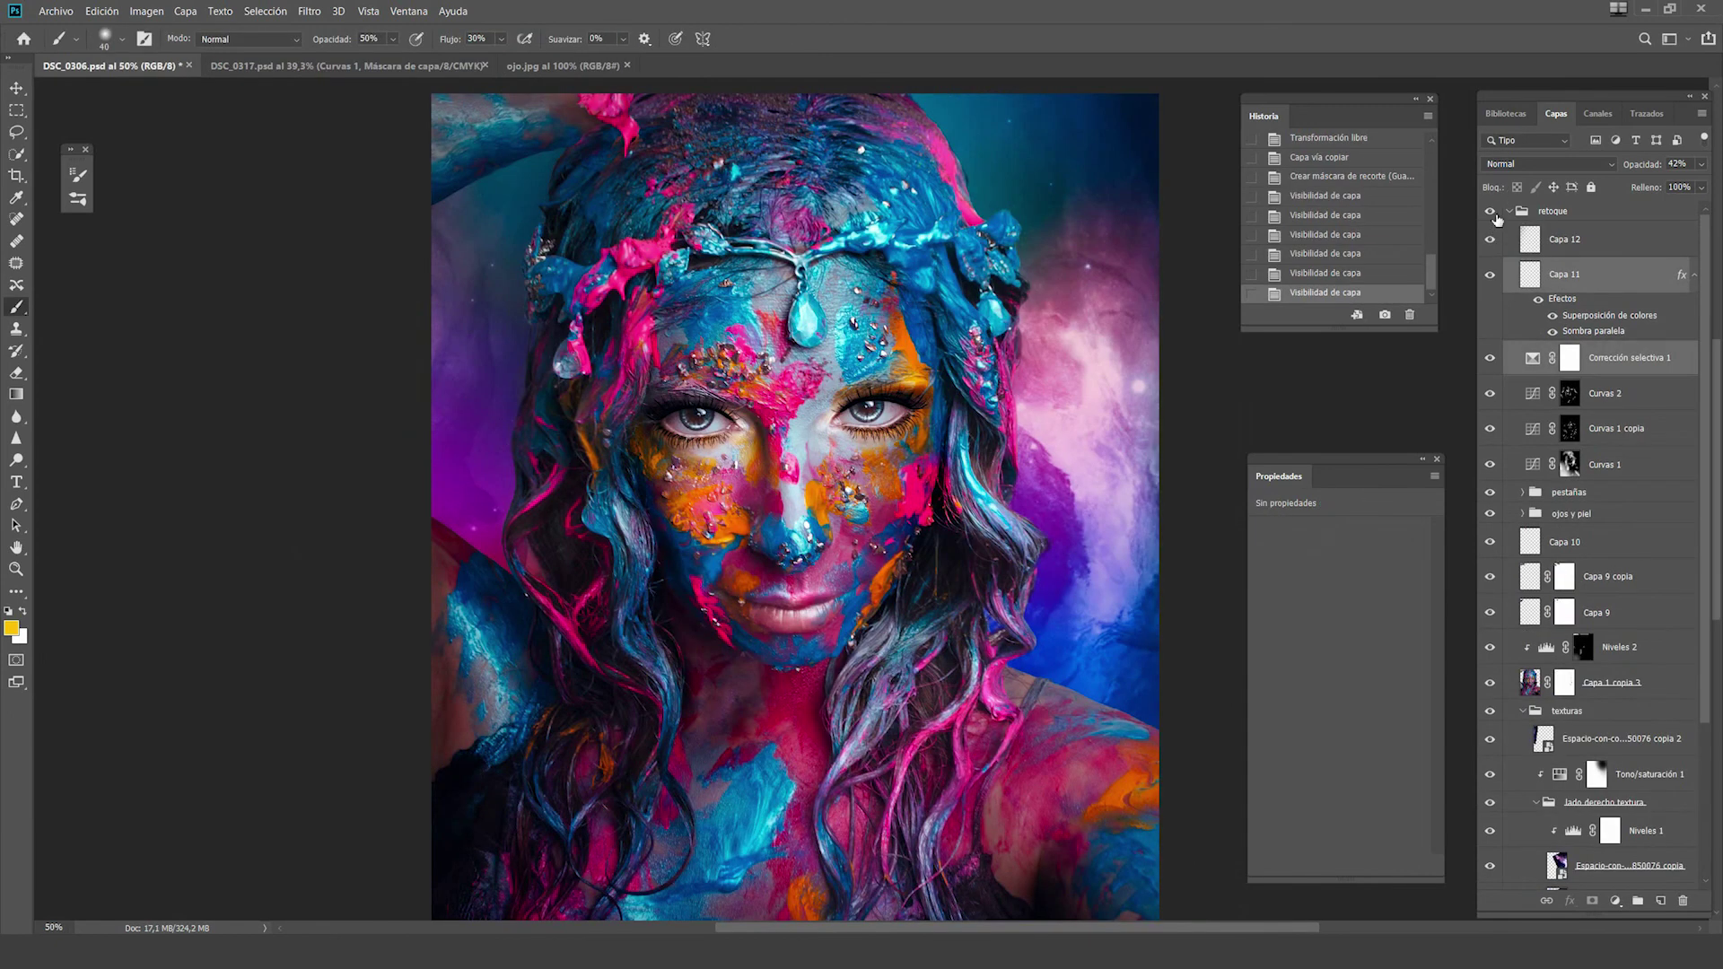
left_click(1490, 213)
left_click(1495, 219)
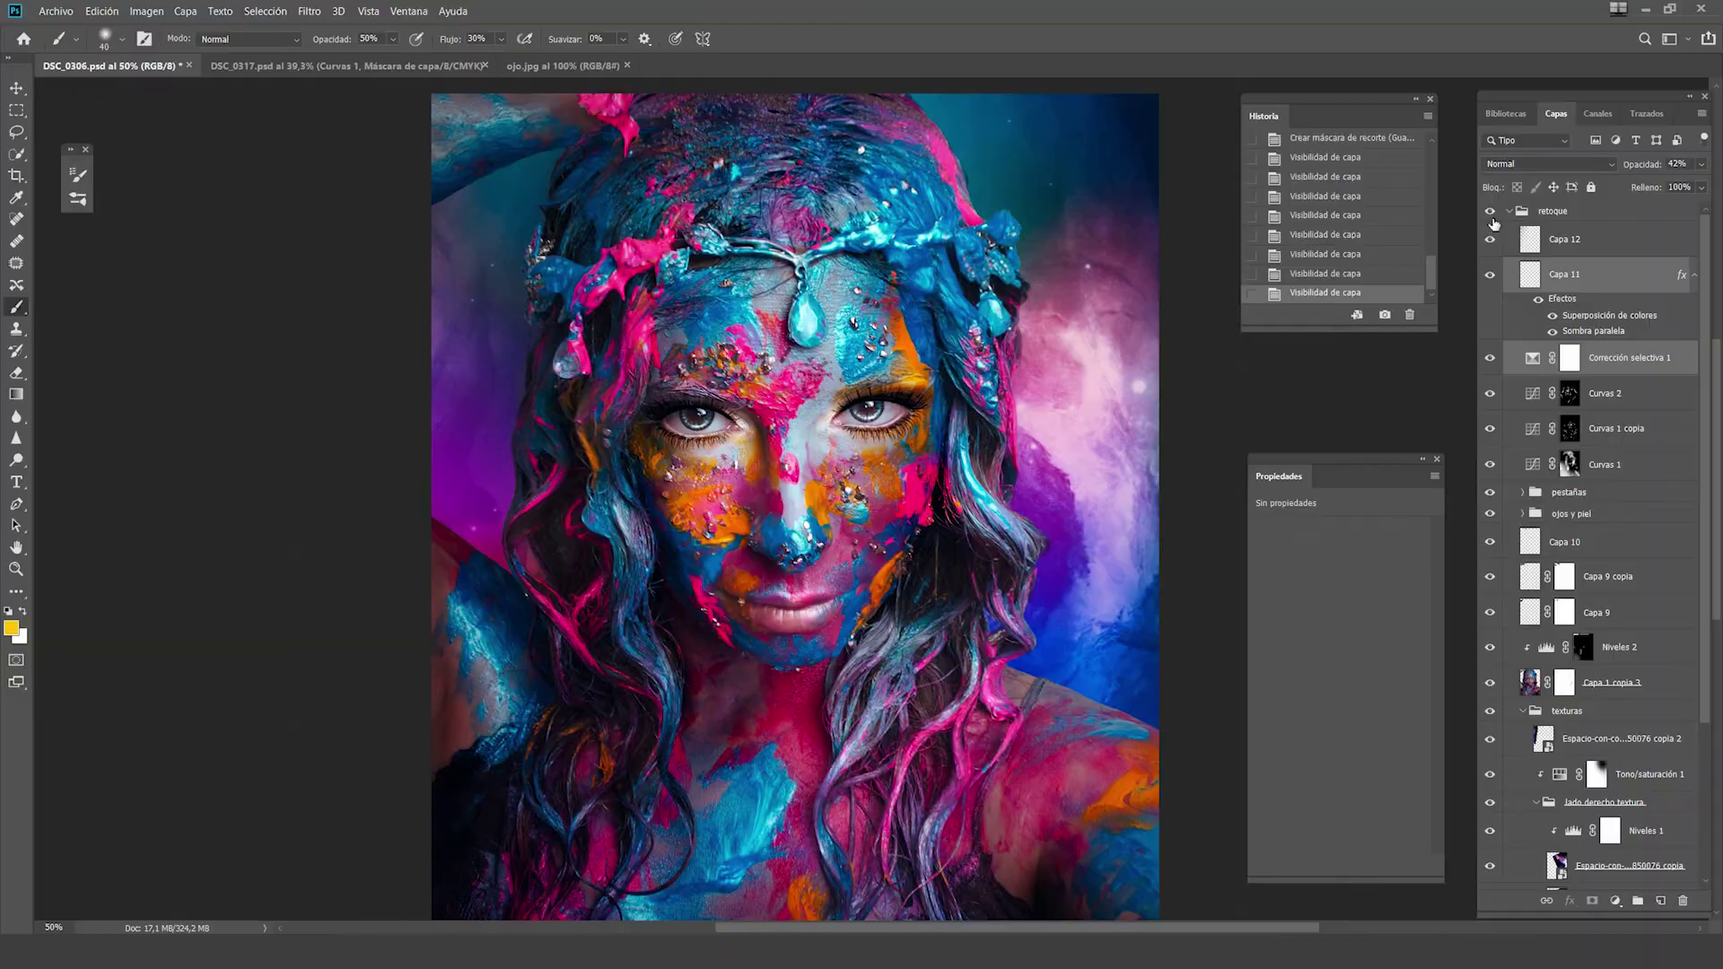